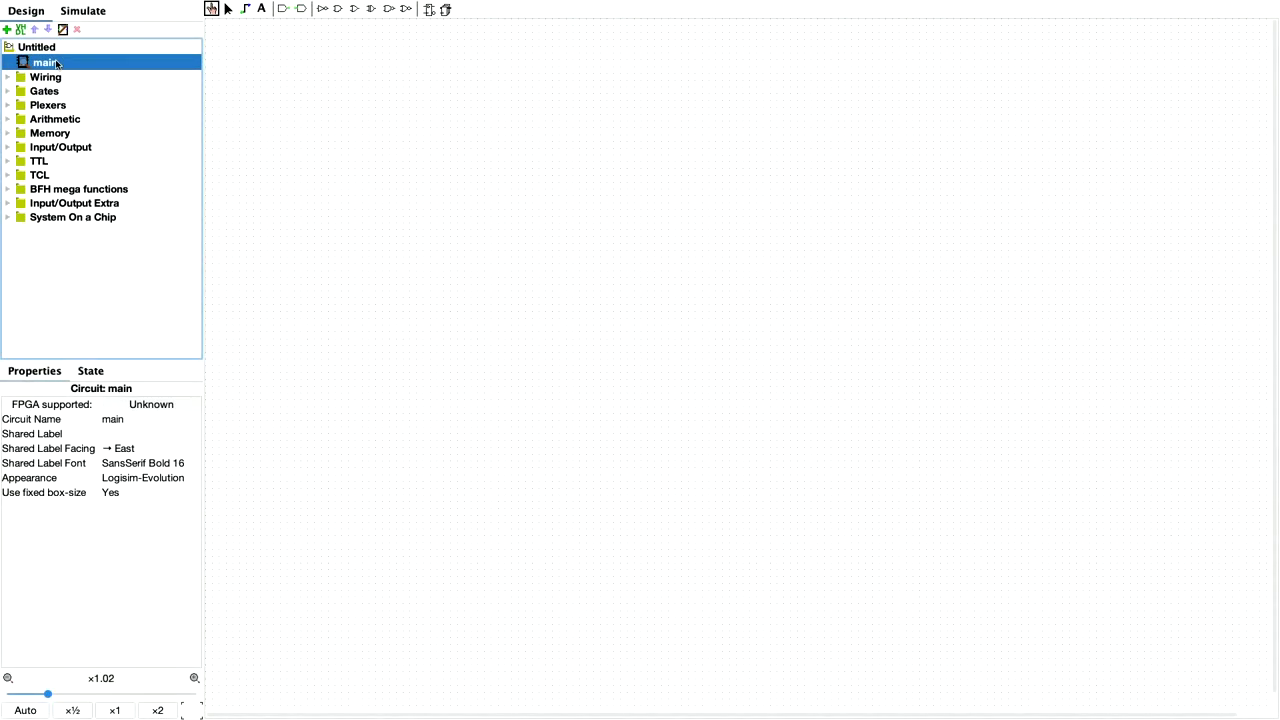
Step: Rename the main circuit to Inc16UI
click(142, 421)
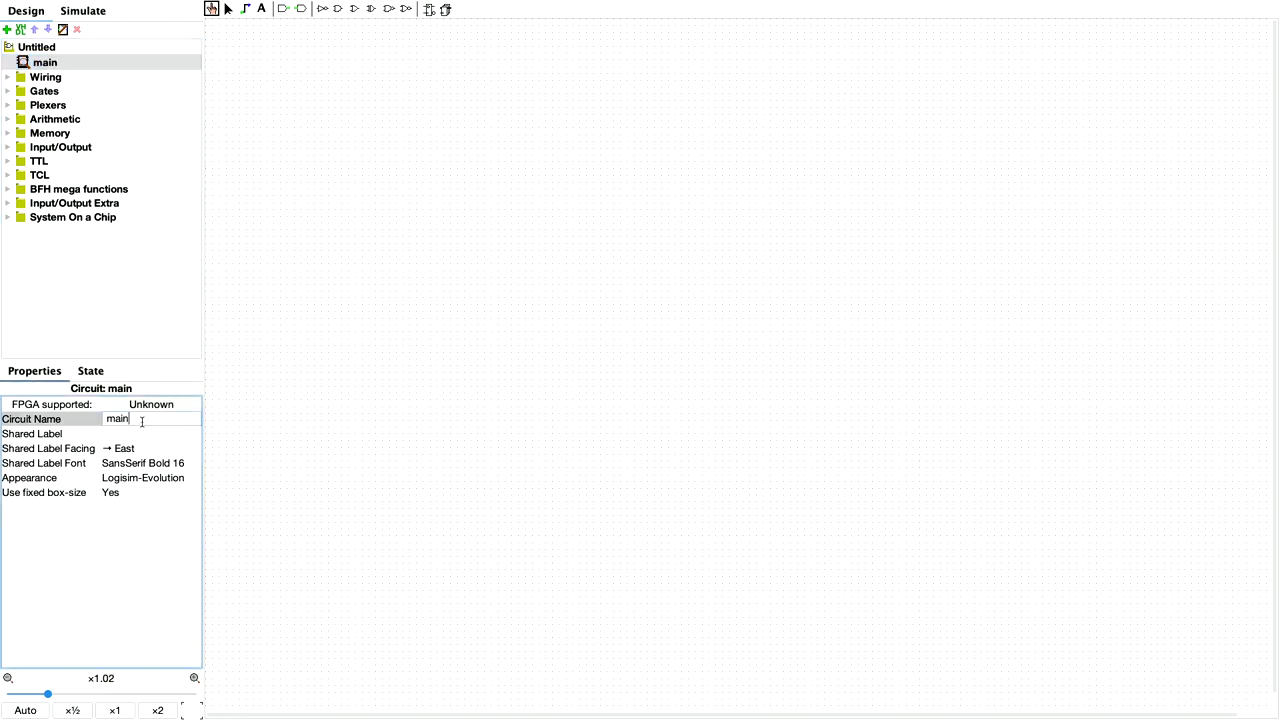
key(BackSpace)
key(BackSpace)
text(Inc16UI)
key(Return)
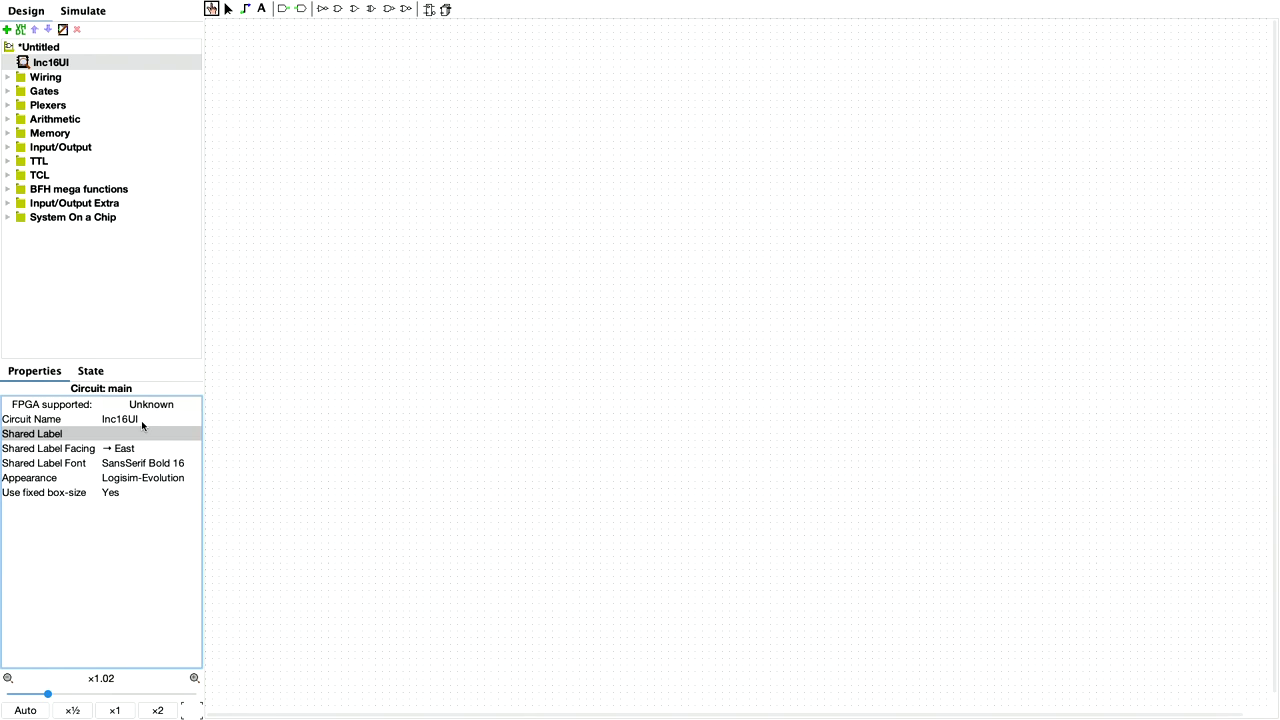
Step: Add a second circuit named Inc16 and select it
click(7, 30)
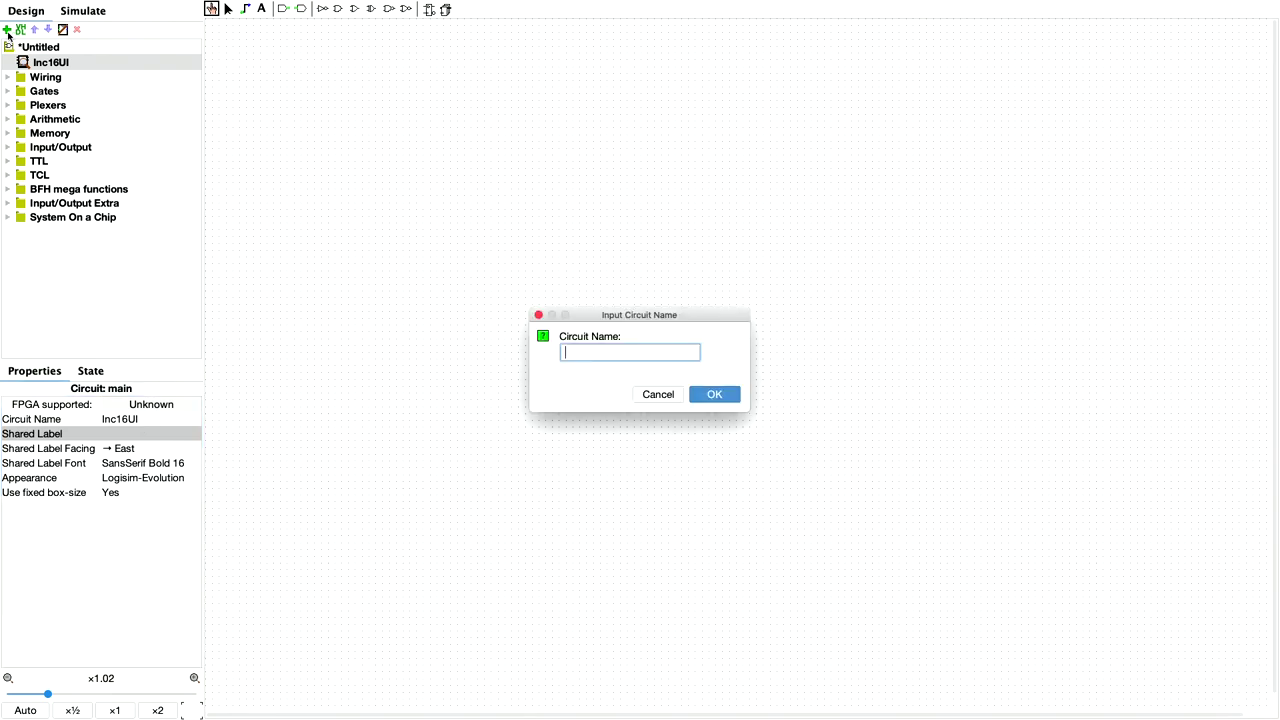
text(Inc16)
click(721, 395)
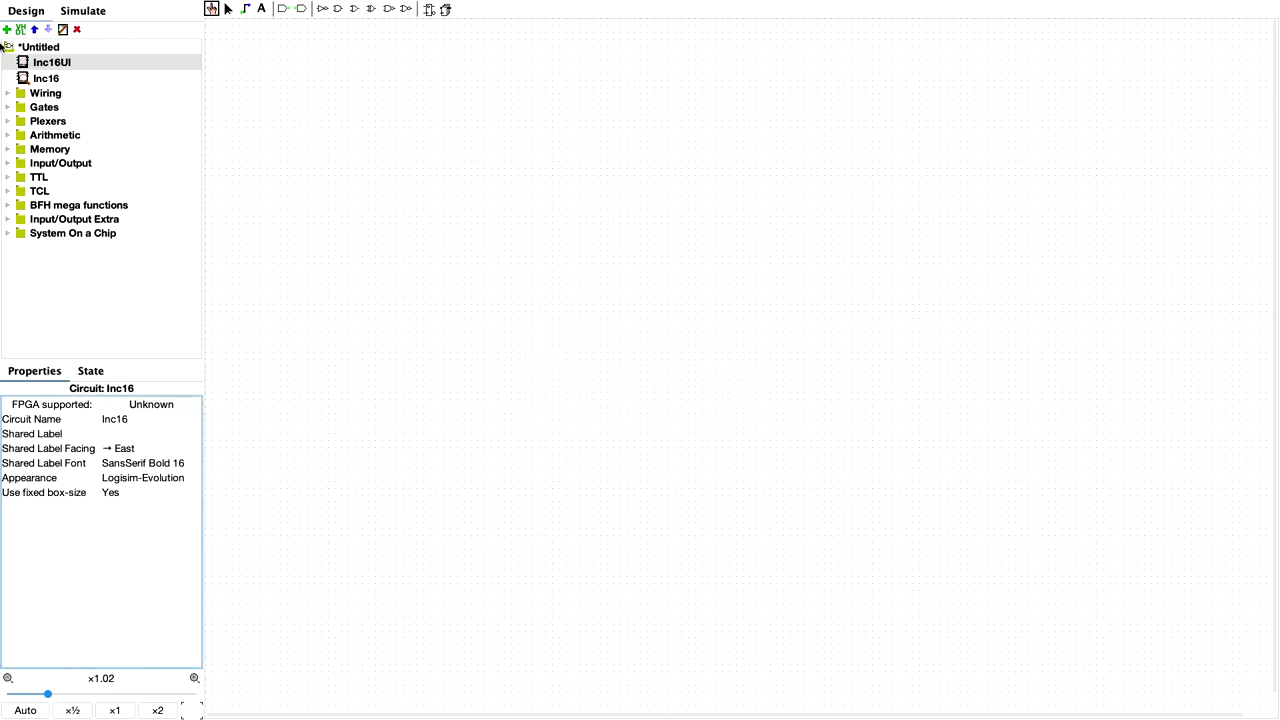
click(52, 82)
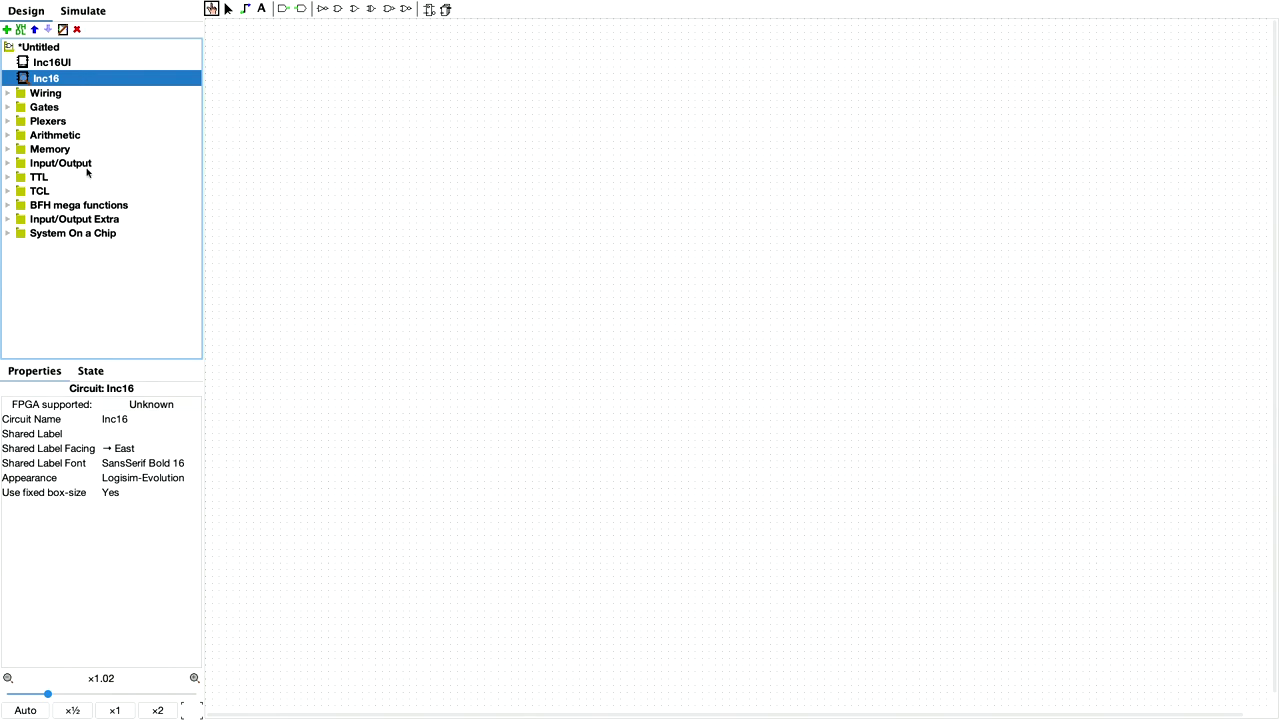
Step: Load Add16Lib.circ as a Logisim-evolution library via Project > Load Library
mouse_move(145, 5)
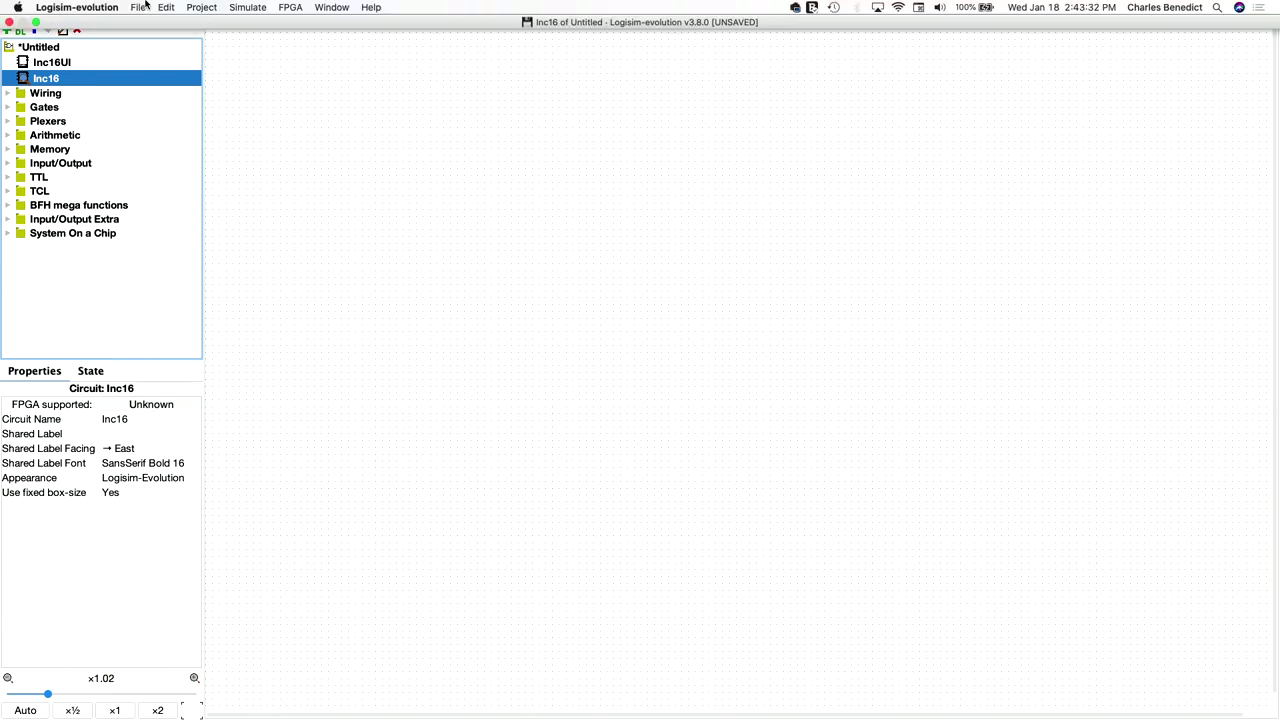
click(201, 8)
mouse_move(217, 63)
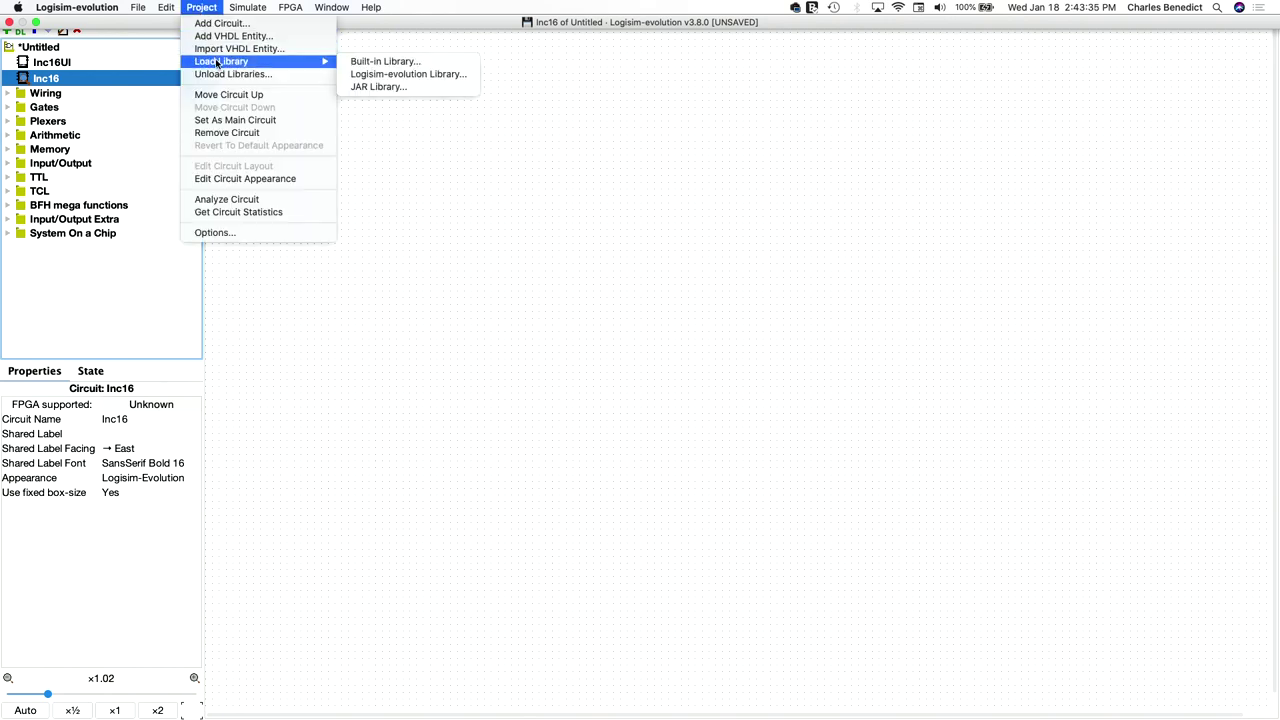
click(366, 75)
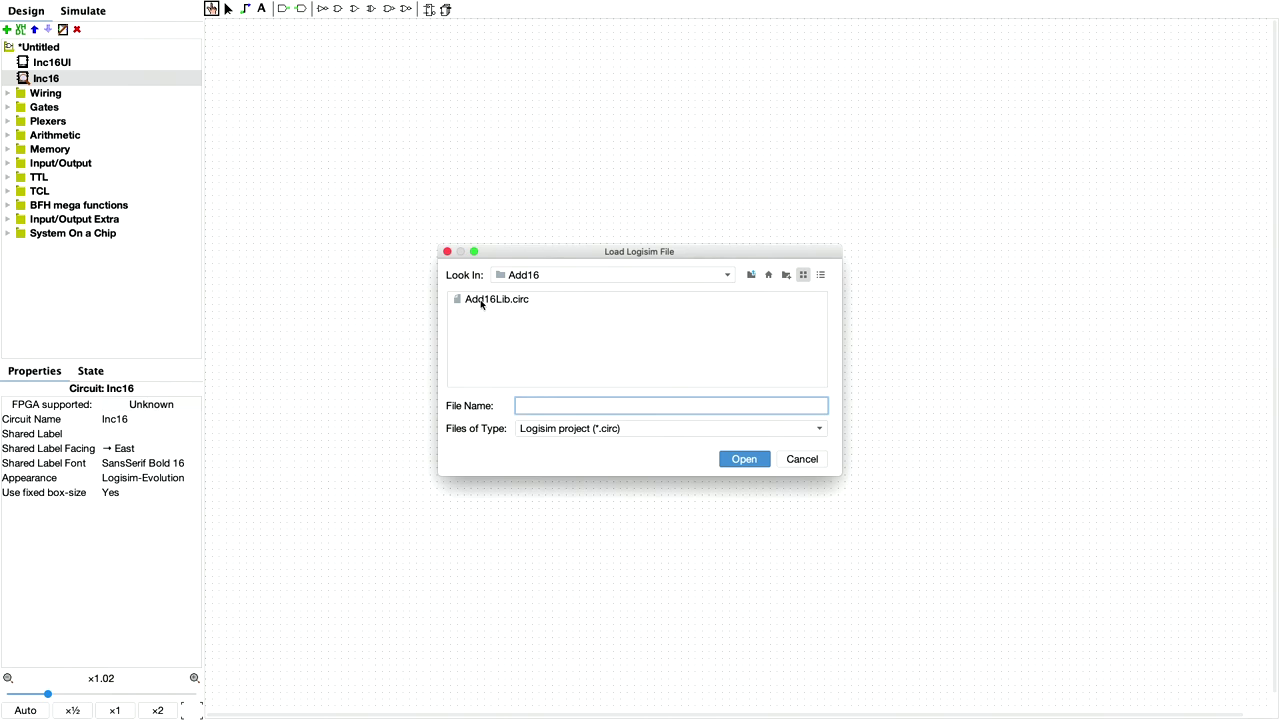
double_click(481, 304)
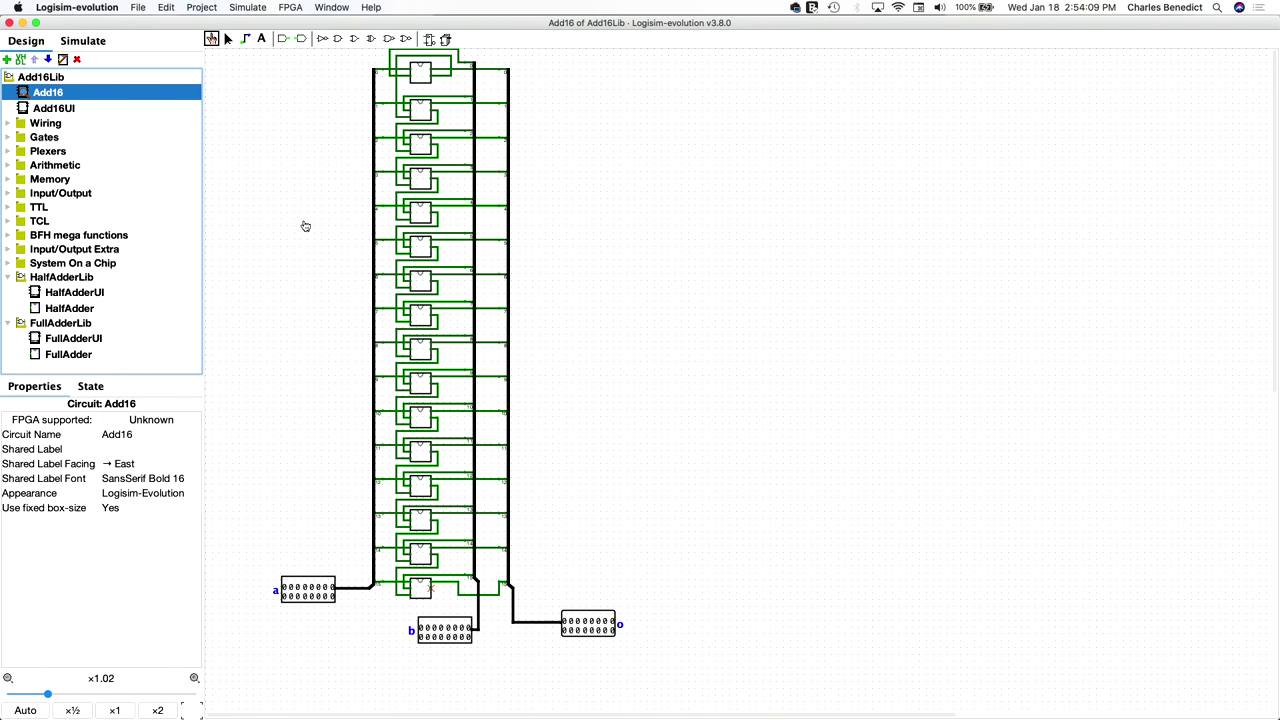
Step: Delete the top (bit-0) HalfAdder from the Add16 circuit
click(422, 76)
key(super+2)
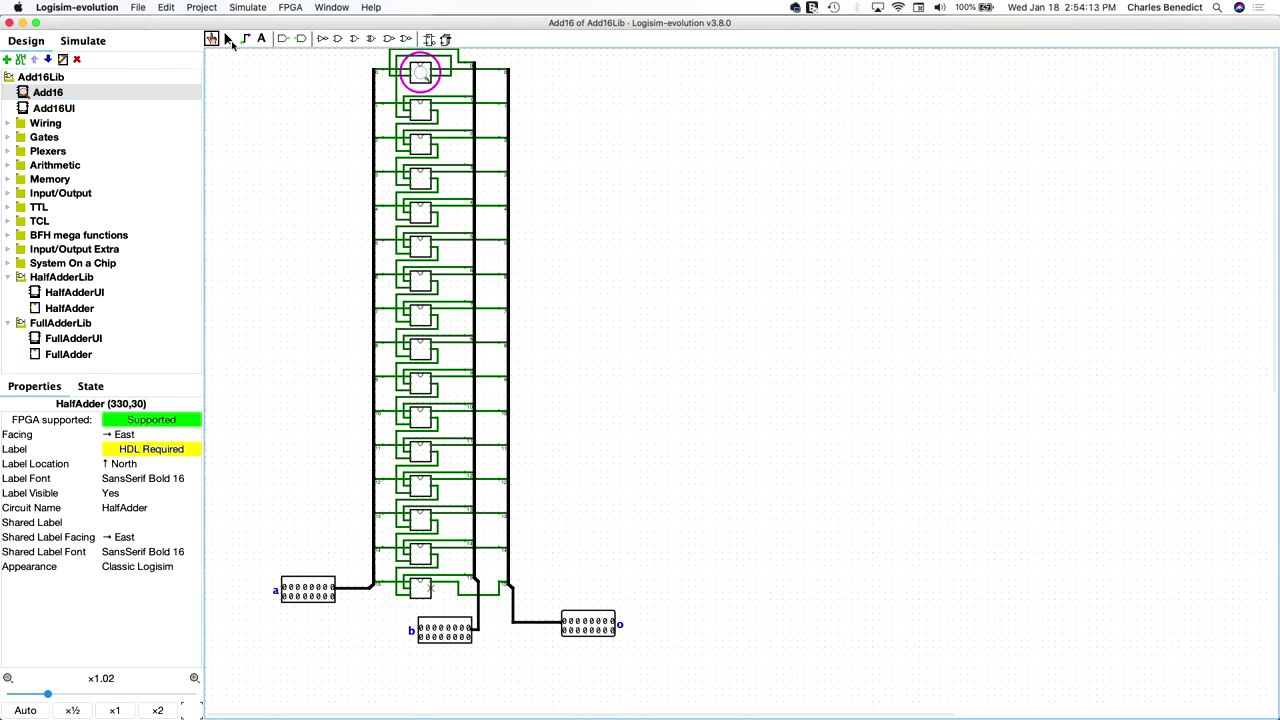
click(427, 77)
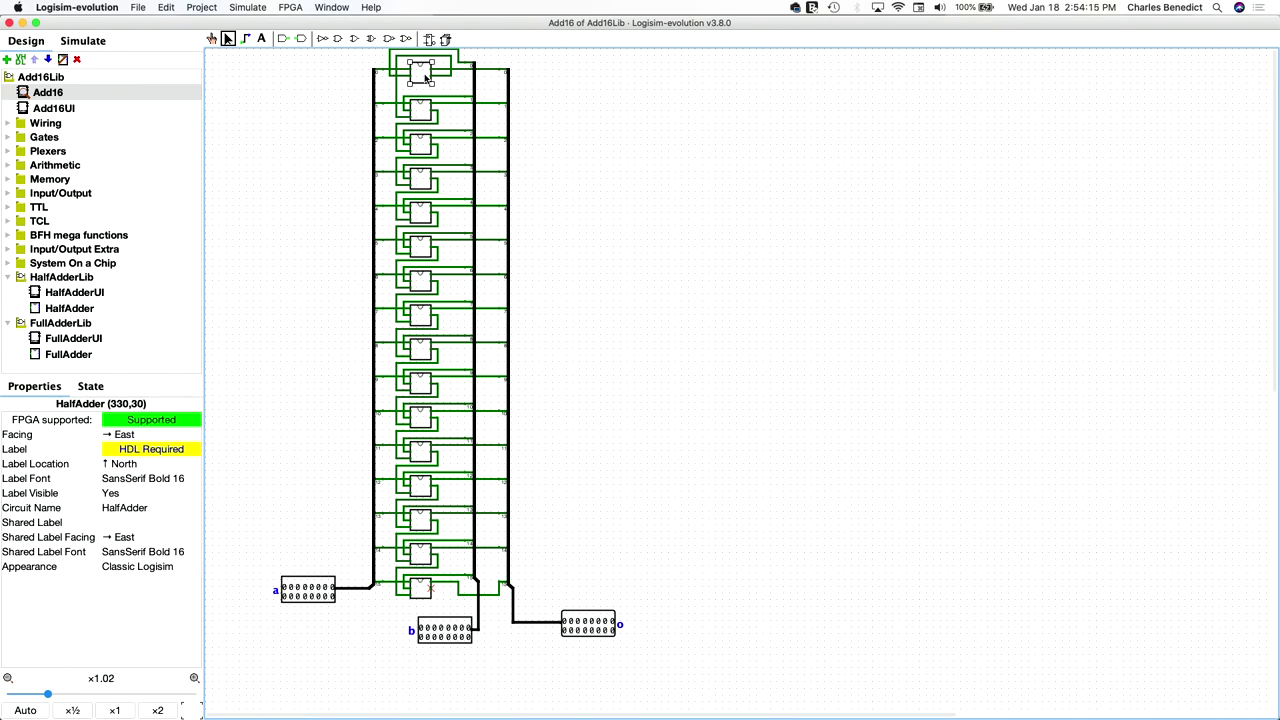
key(BackSpace)
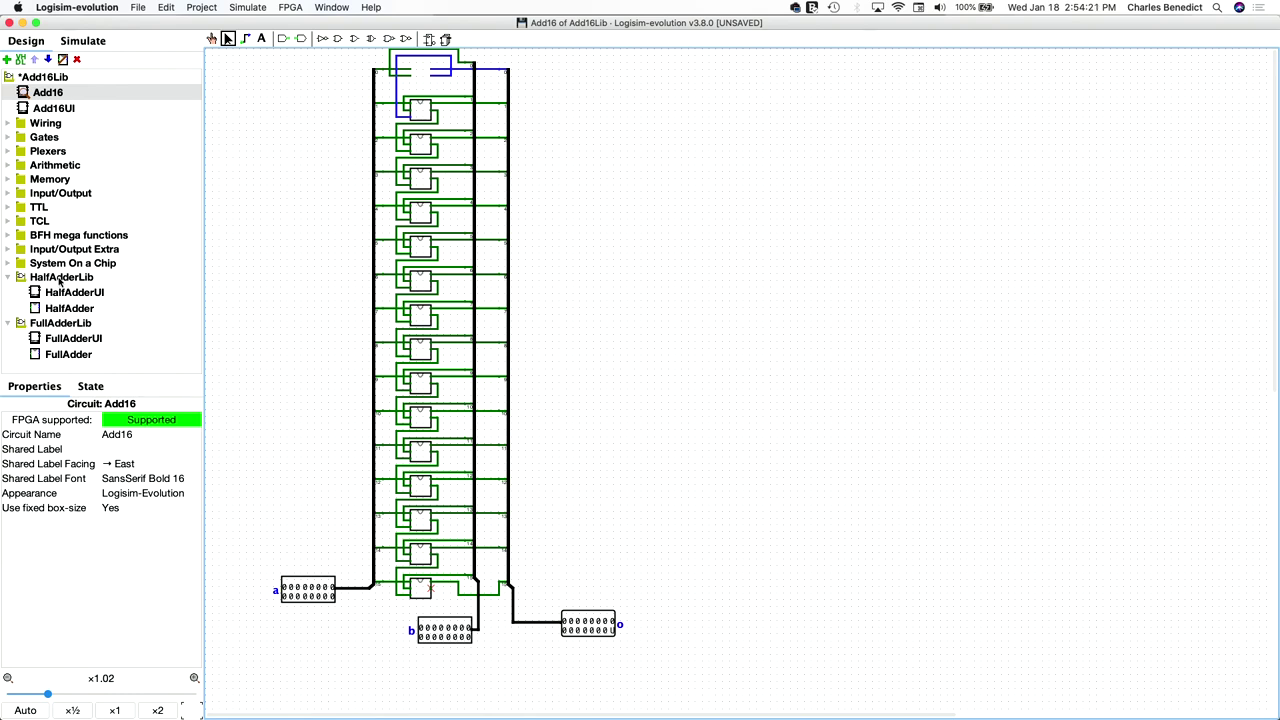
Step: Unload the HalfAdderLib library from the project
click(201, 7)
click(229, 76)
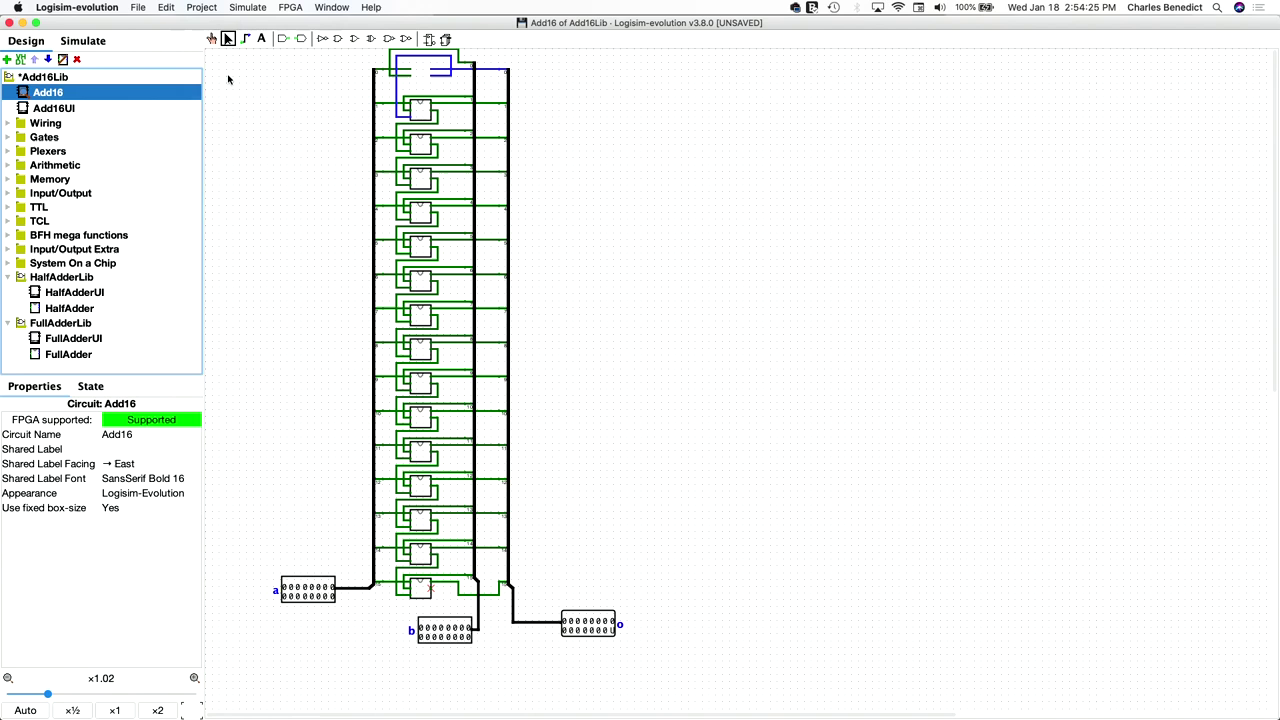
click(614, 408)
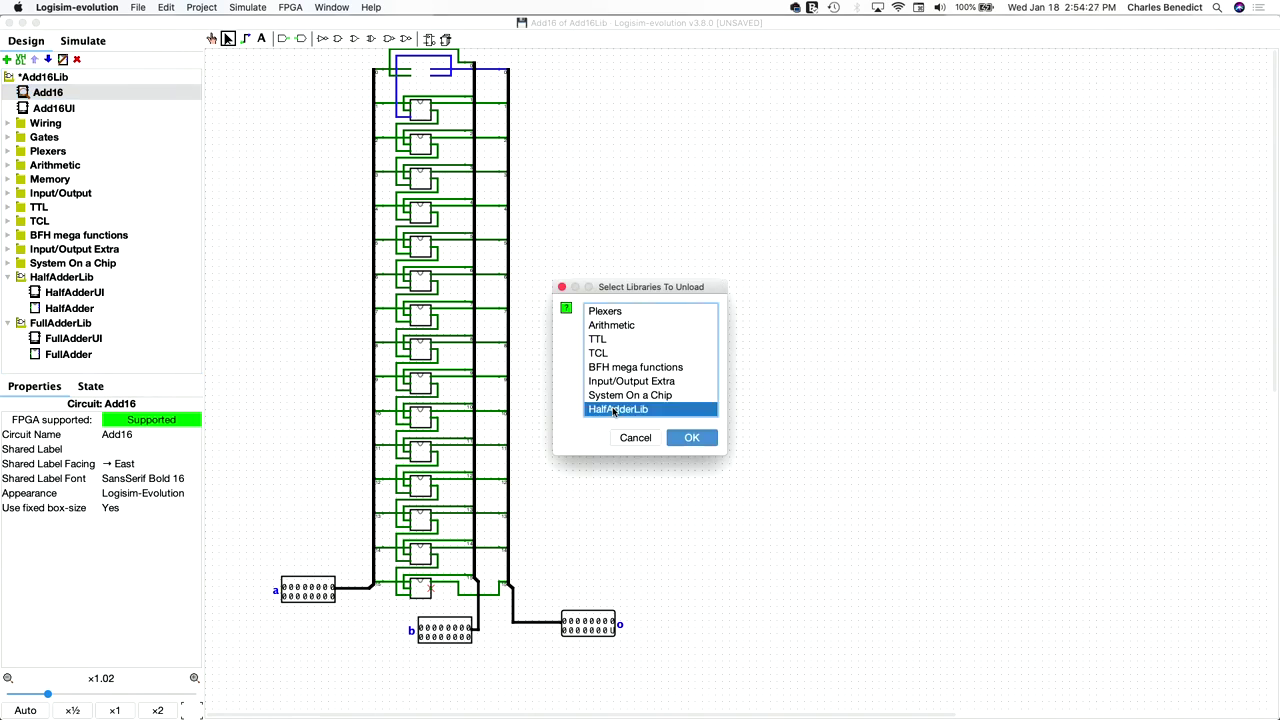
click(688, 440)
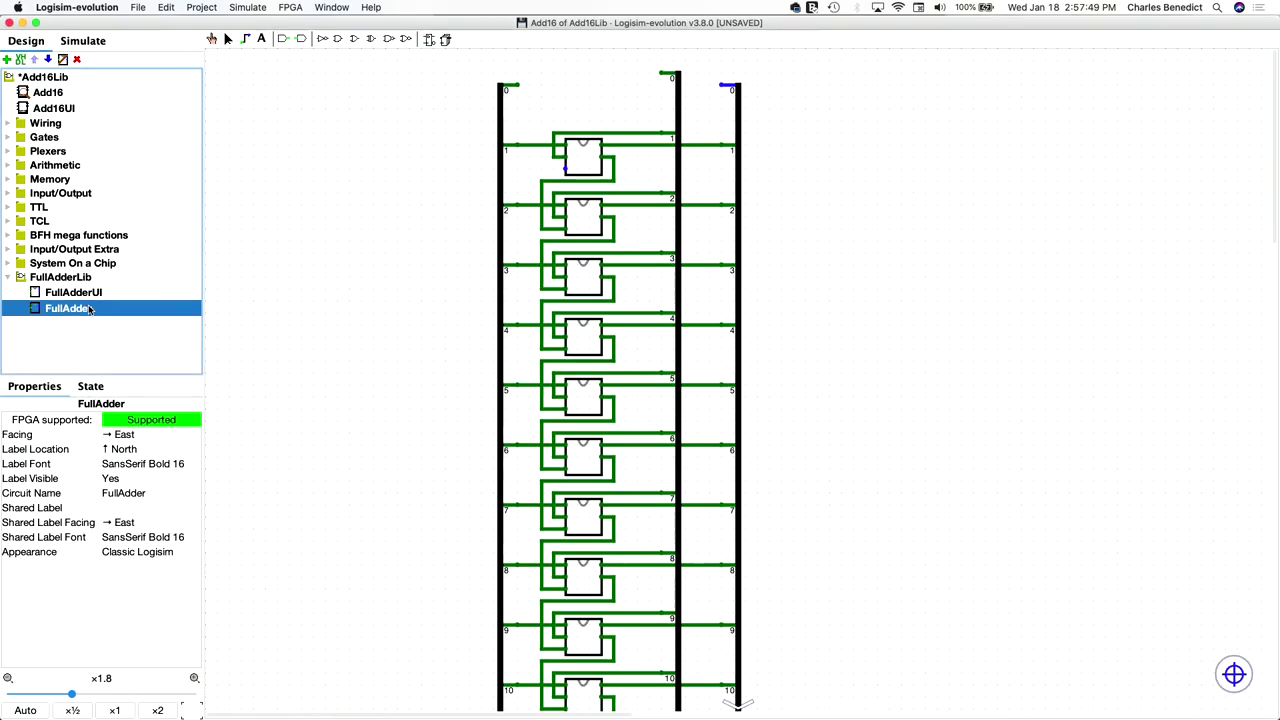
Step: Place a FullAdder at bit 0 and wire both input buses, output bit 0 and carry to bit 1
click(595, 82)
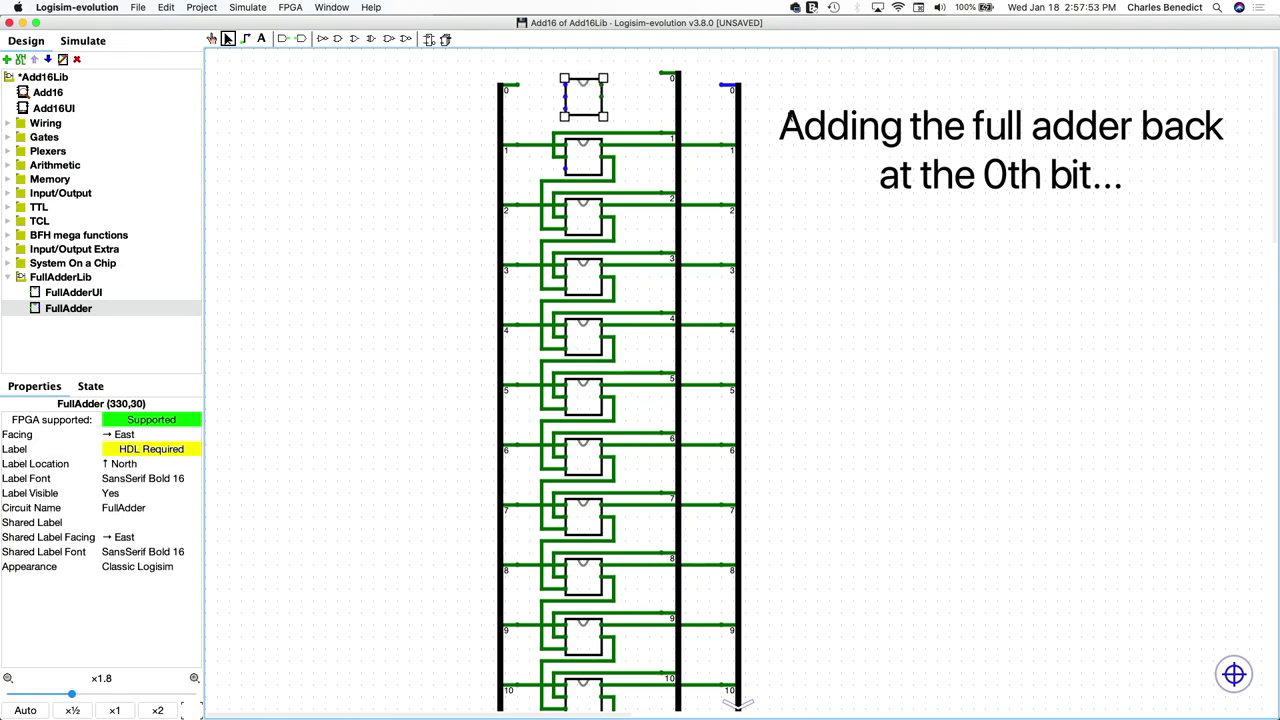
click(643, 371)
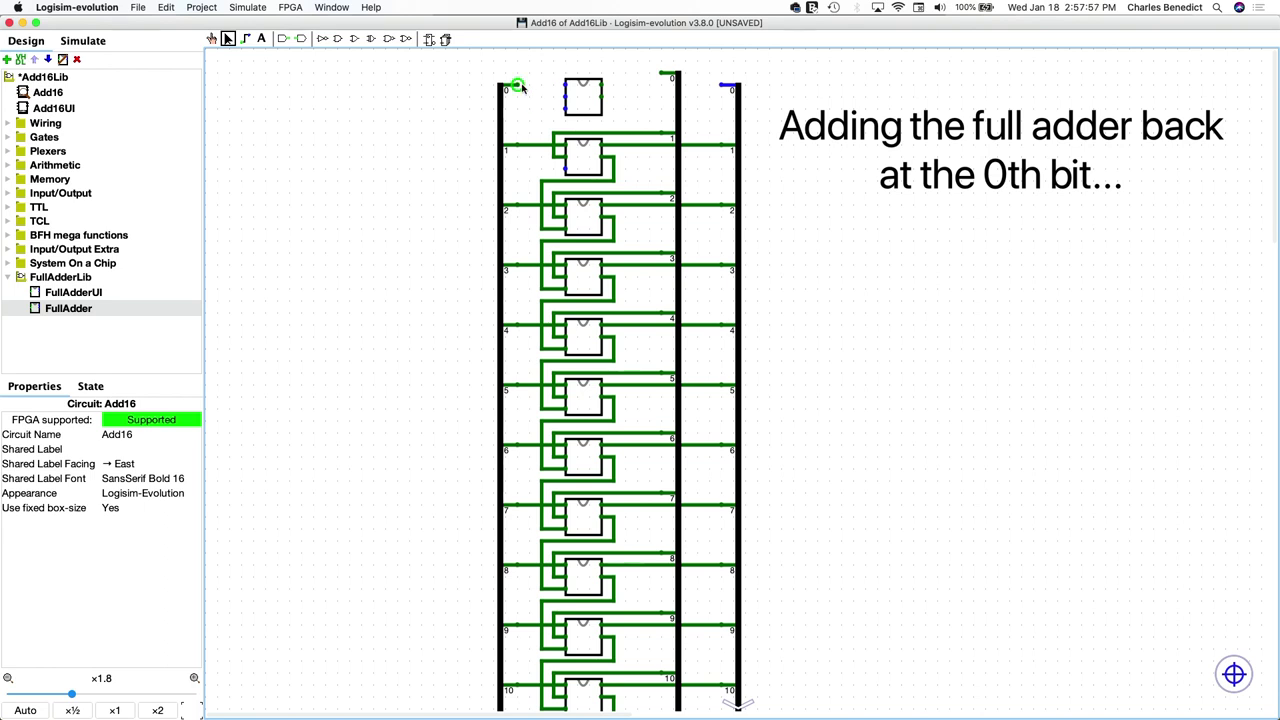
drag(518, 86, 566, 84)
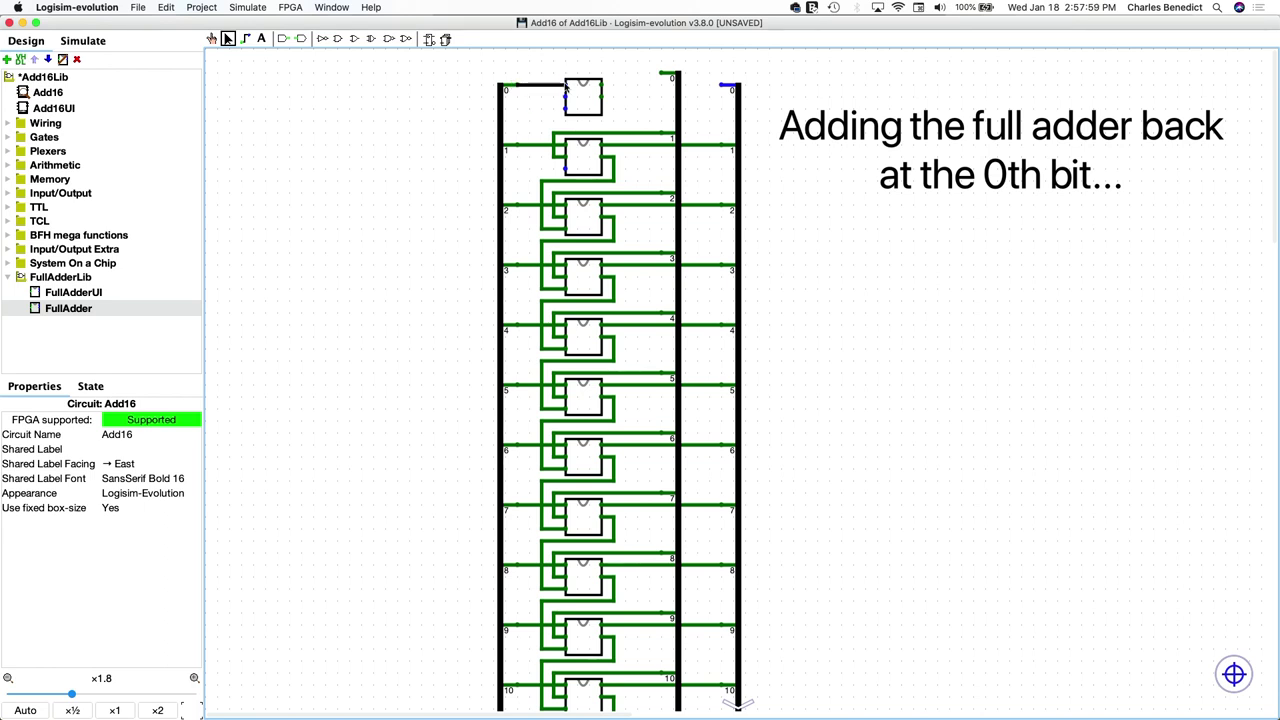
click(664, 76)
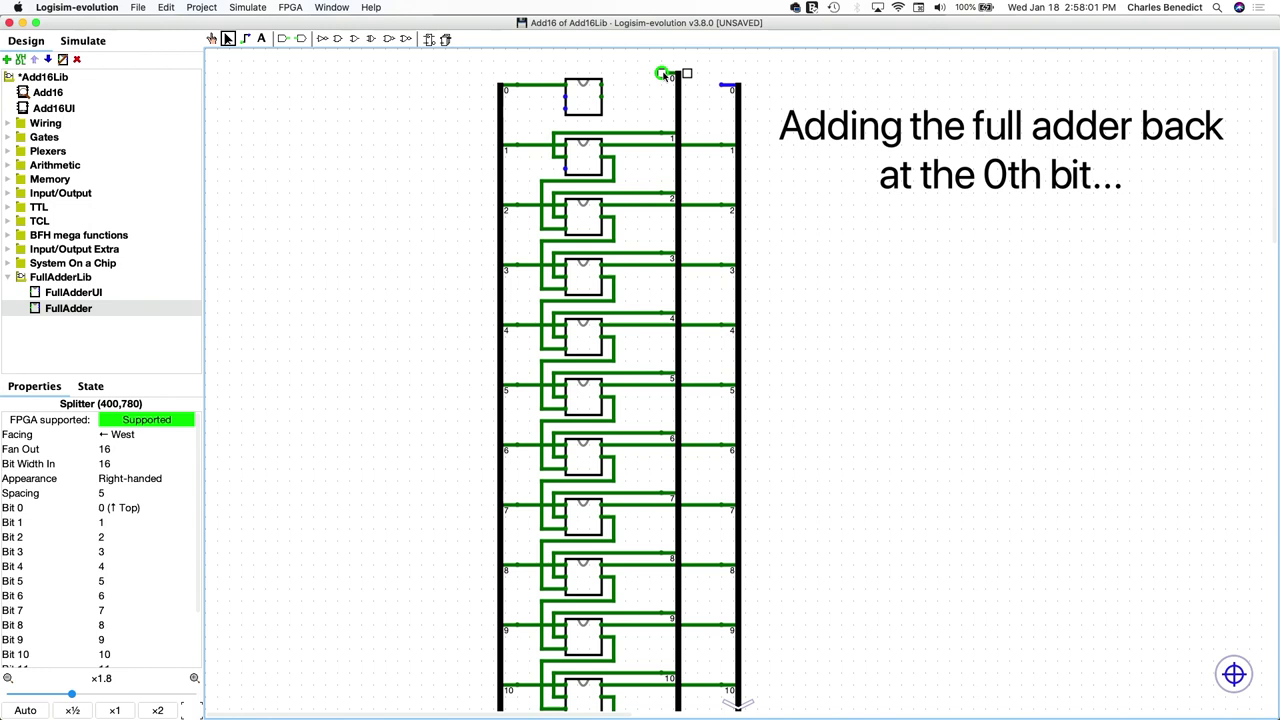
drag(663, 74, 555, 97)
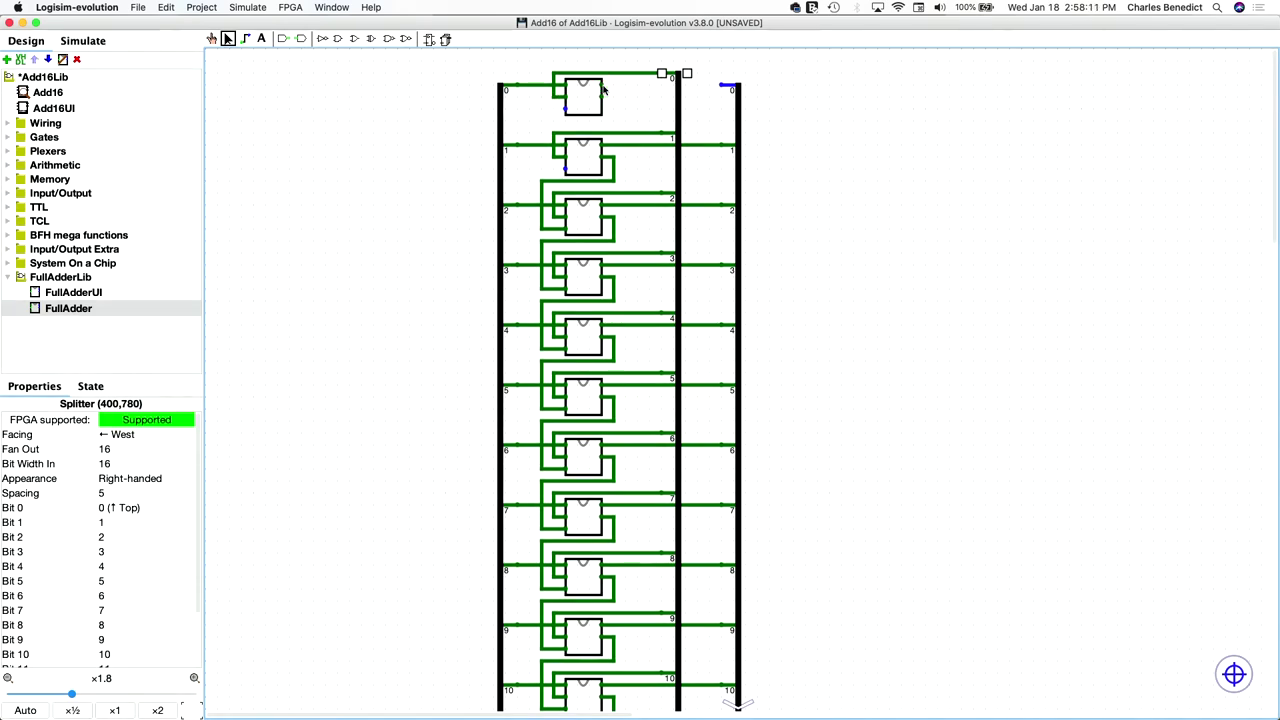
drag(603, 90, 718, 90)
drag(601, 97, 563, 170)
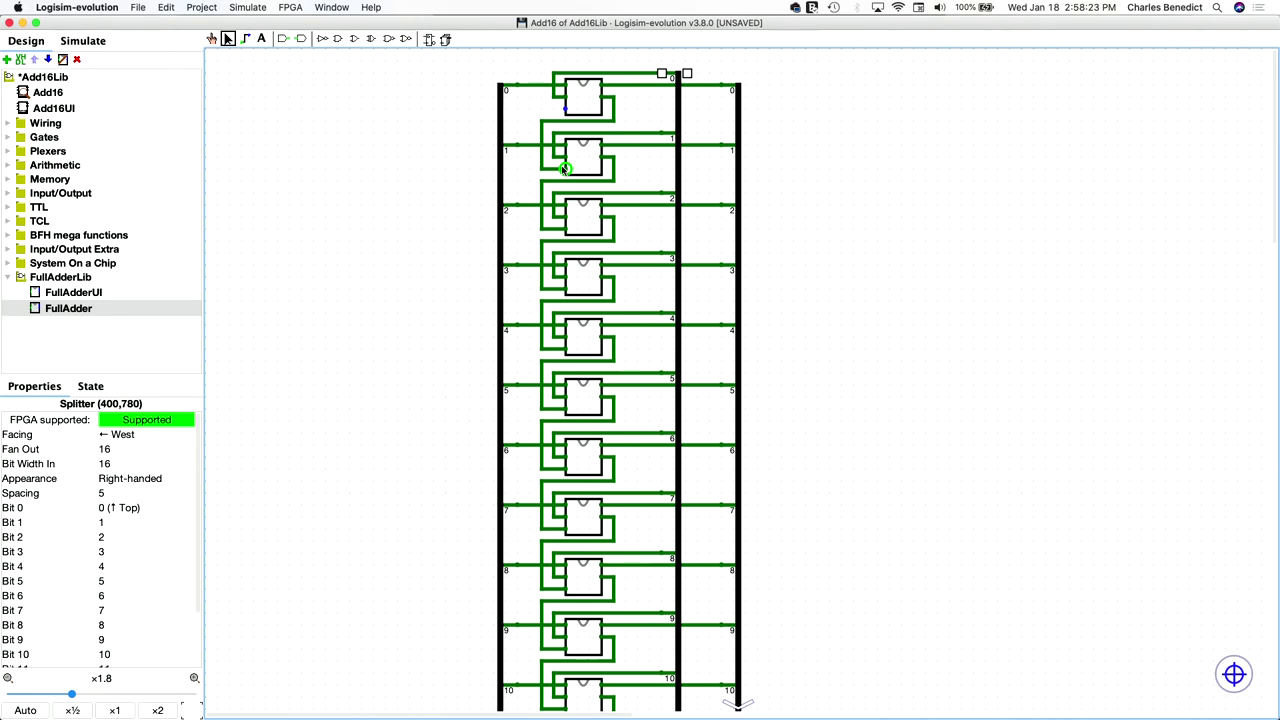
Step: Poke input a to 1 and input b to 3, and confirm output o shows 4
scroll(397, 233, down, 10)
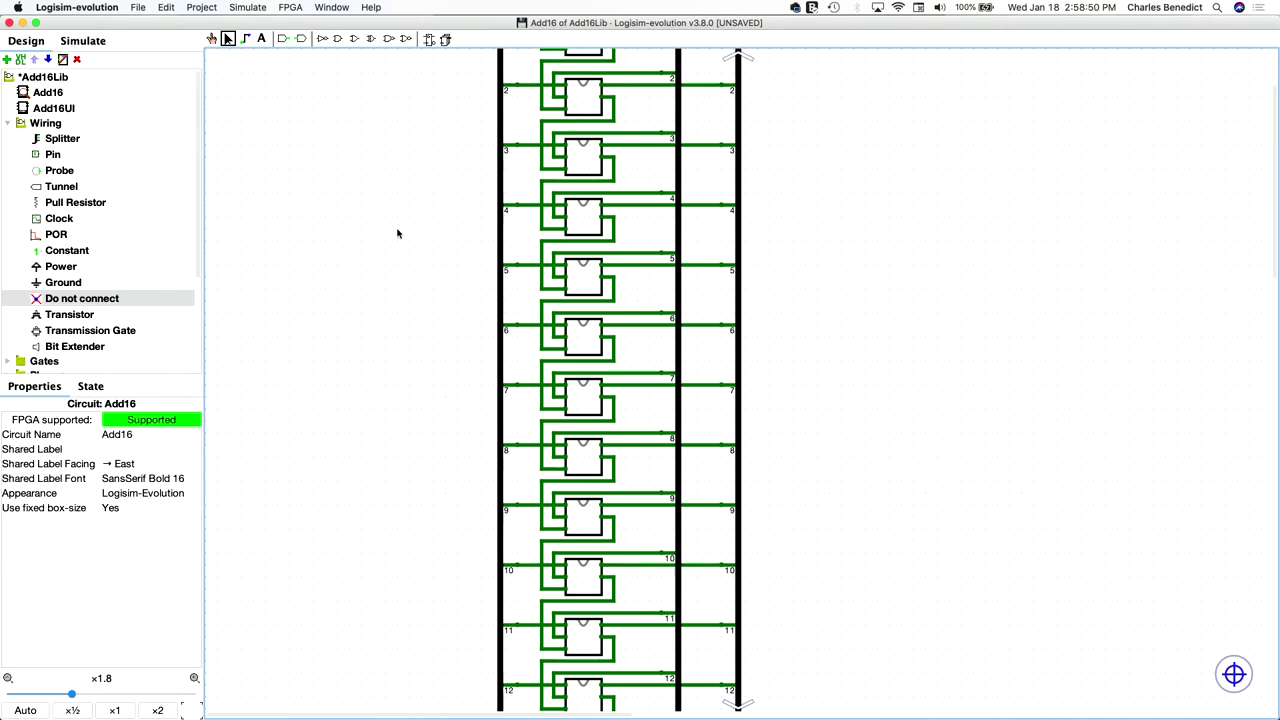
scroll(397, 233, up, 3)
click(405, 390)
key(ctrl+1)
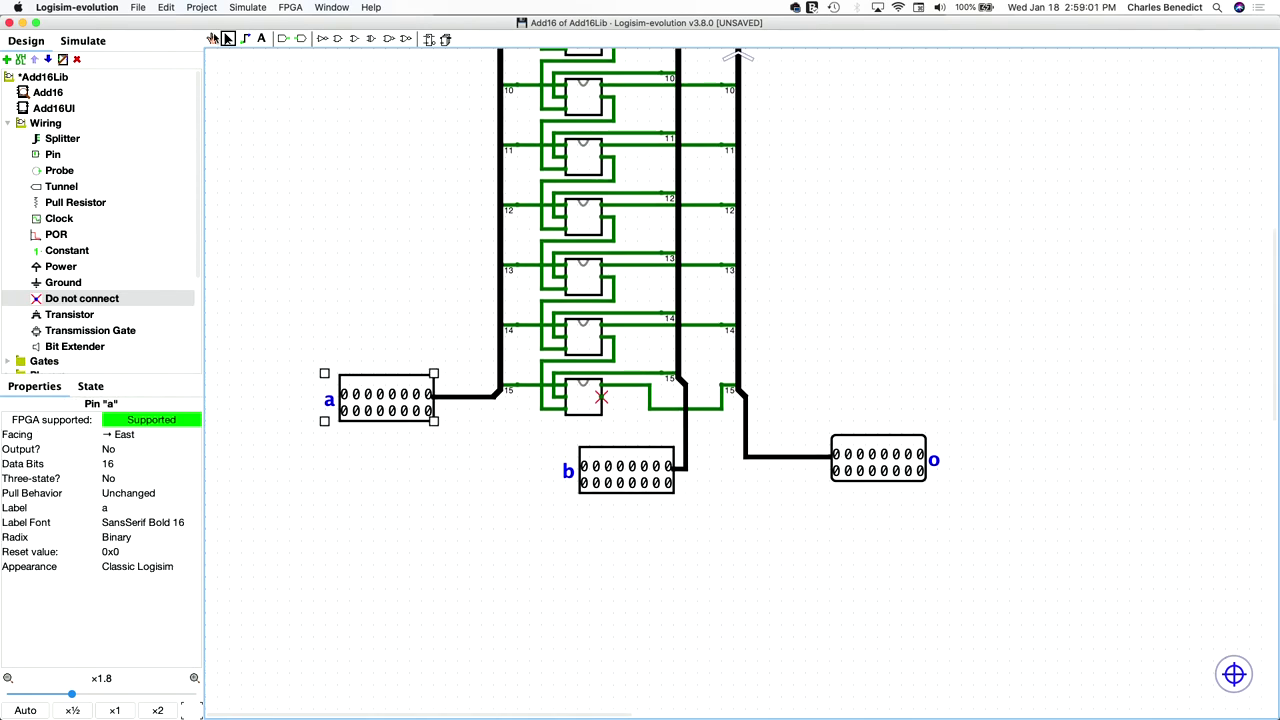
click(428, 411)
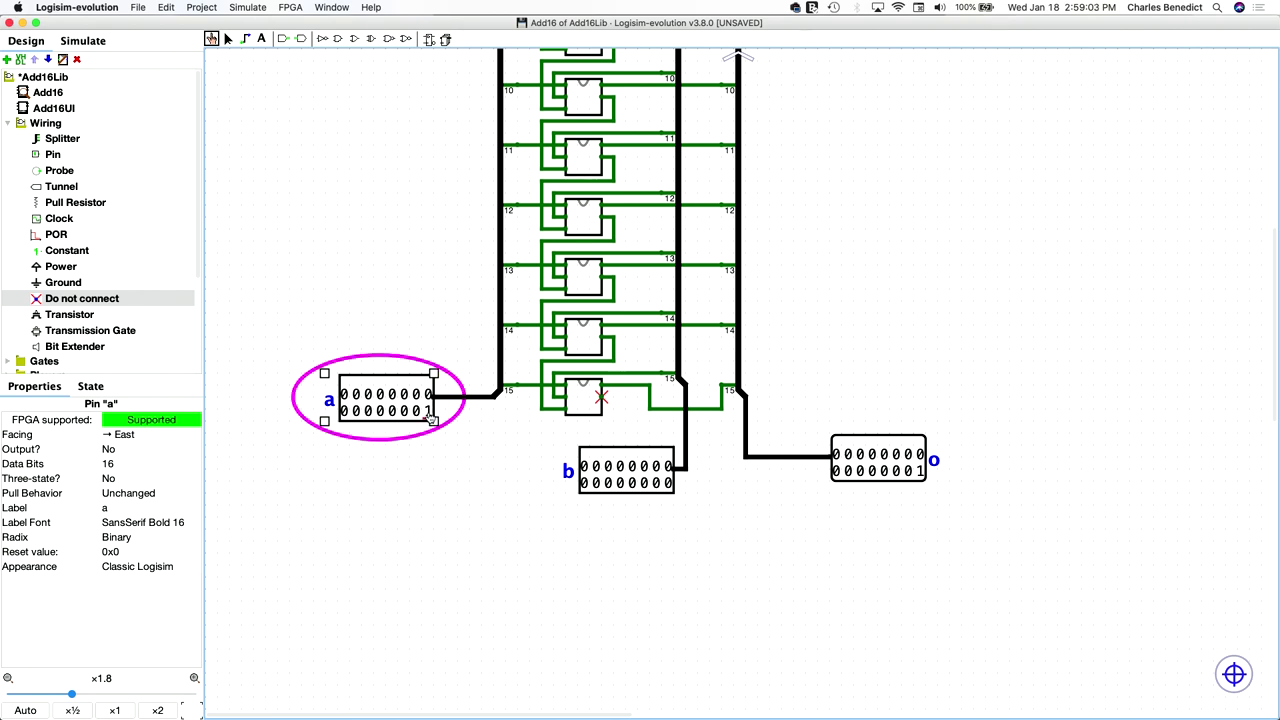
click(670, 484)
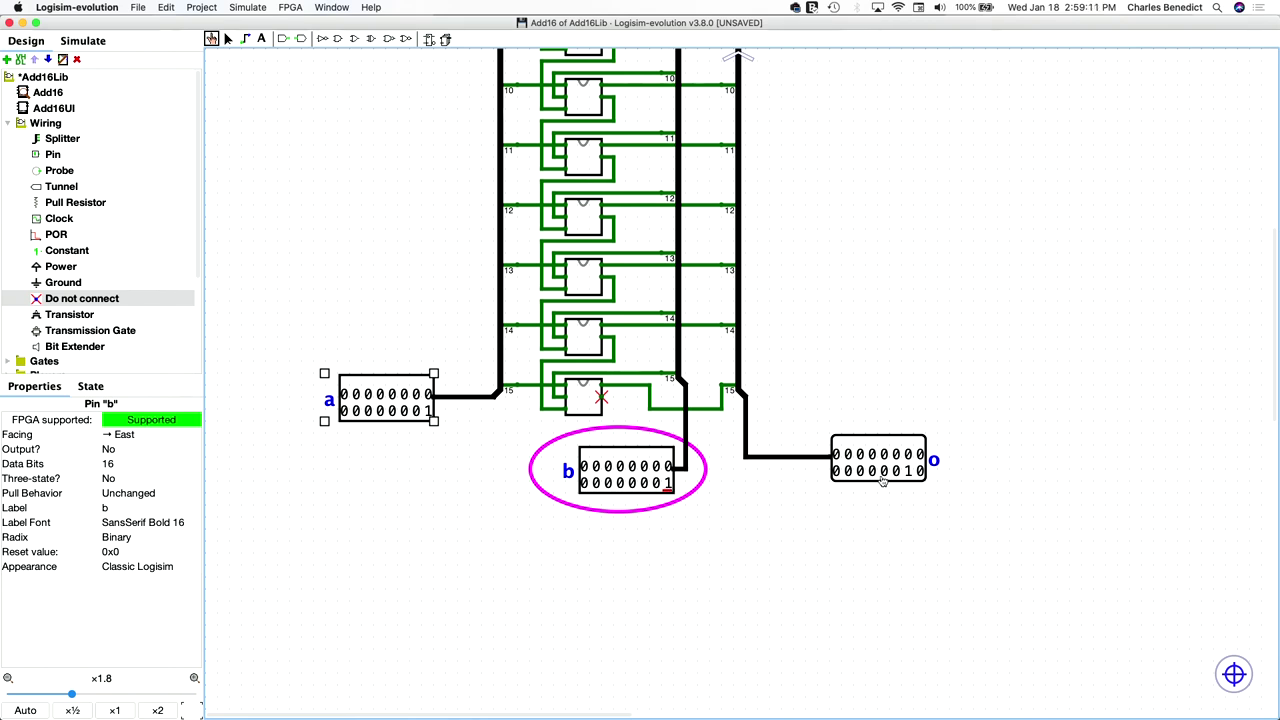
click(655, 484)
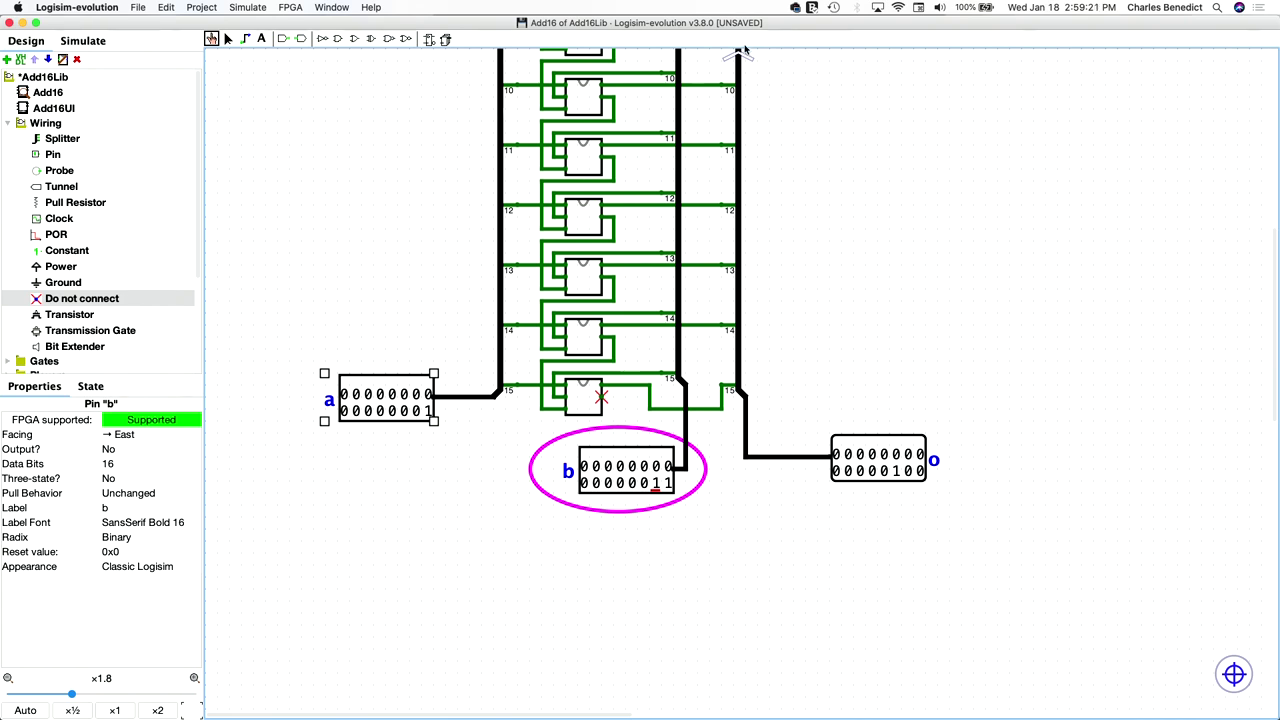
scroll(789, 400, up, 10)
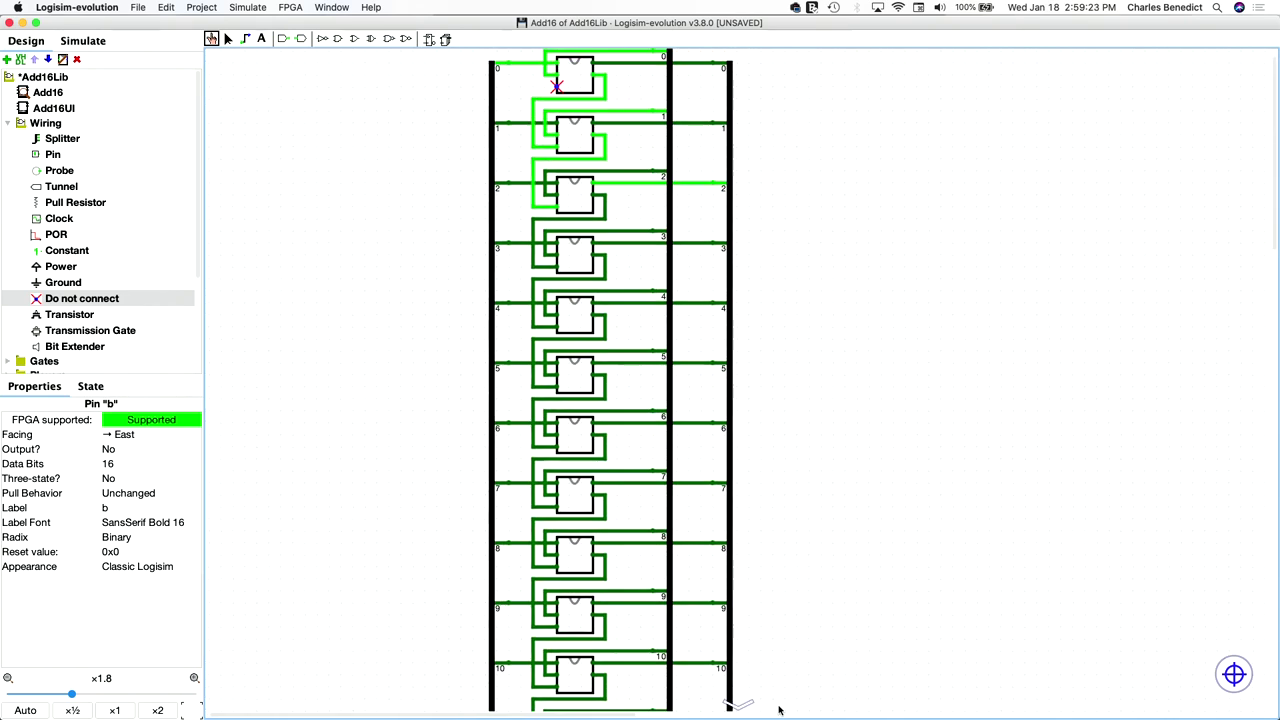
scroll(778, 700, down, 10)
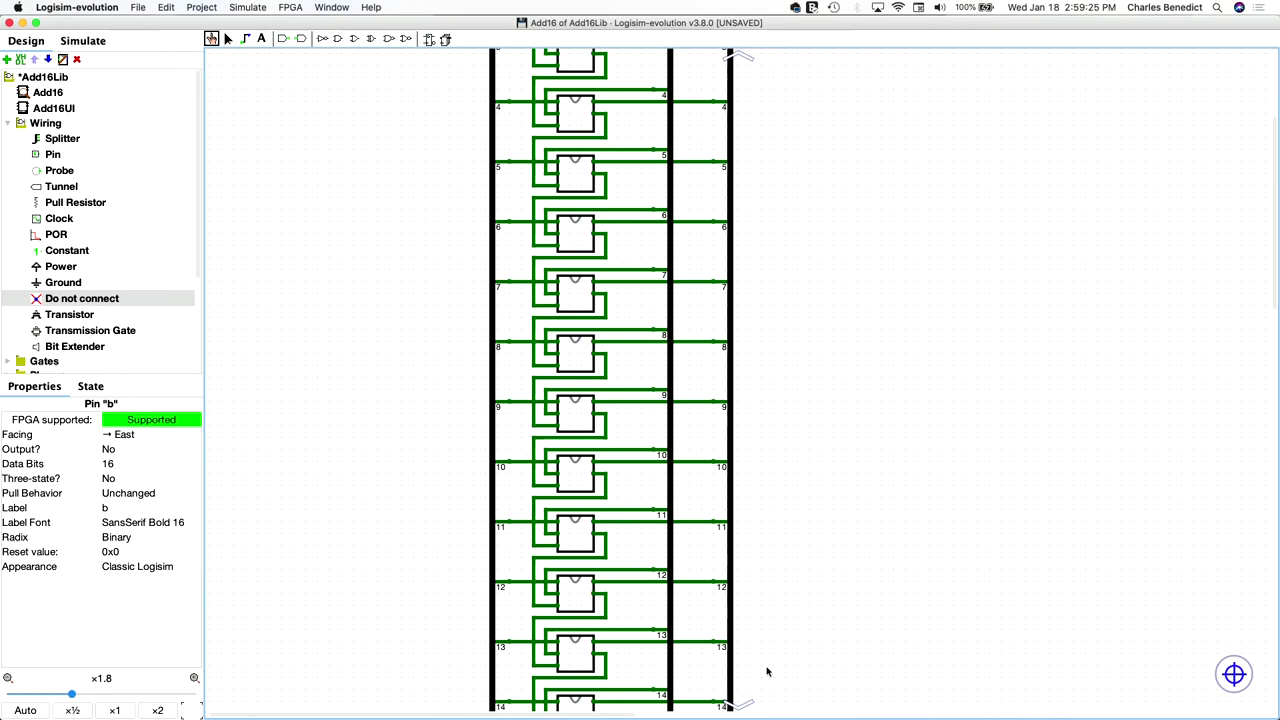
Step: Save Add16Lib and create a new Untitled project
click(136, 8)
click(149, 94)
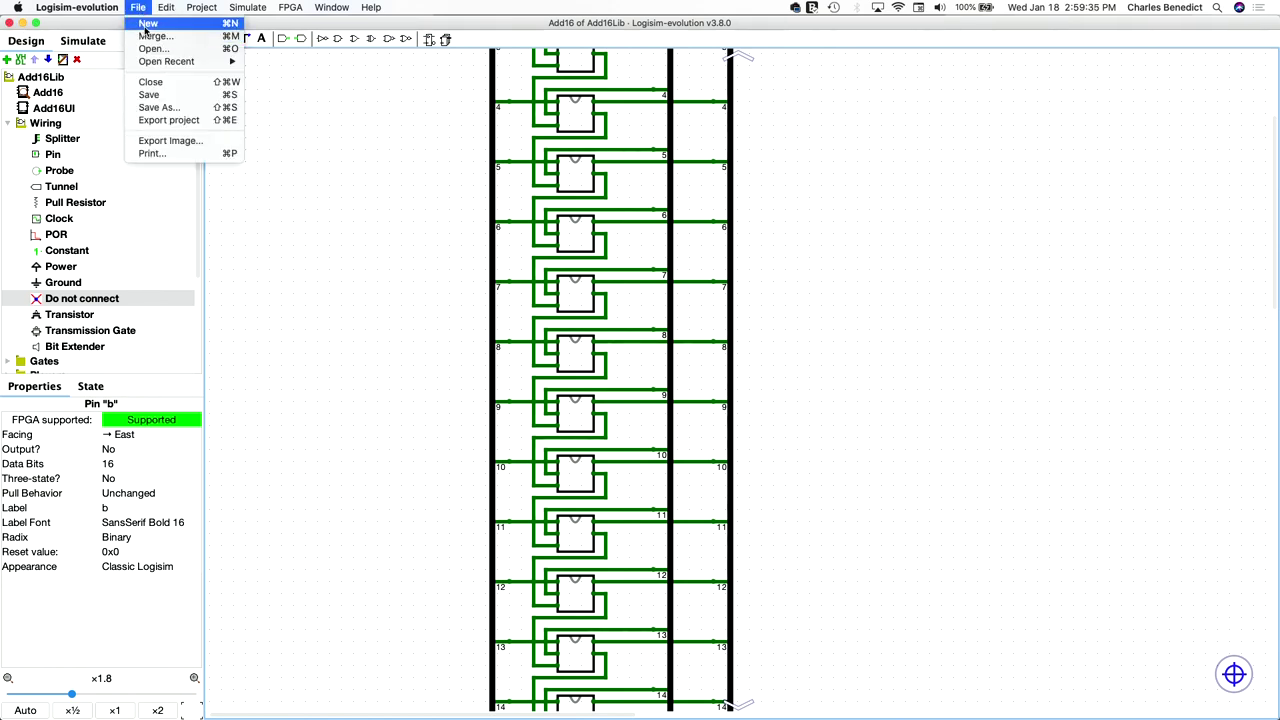
click(148, 23)
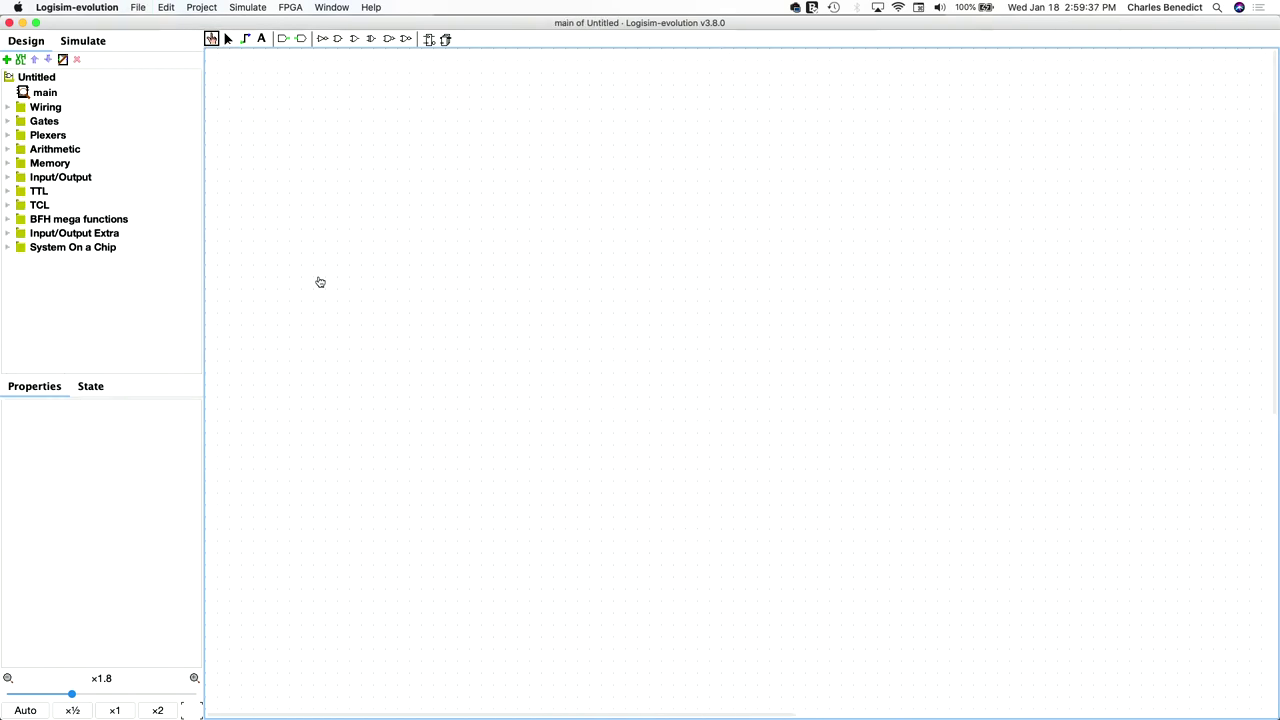
Step: Rename the new project's main circuit to Inc16UI
click(47, 94)
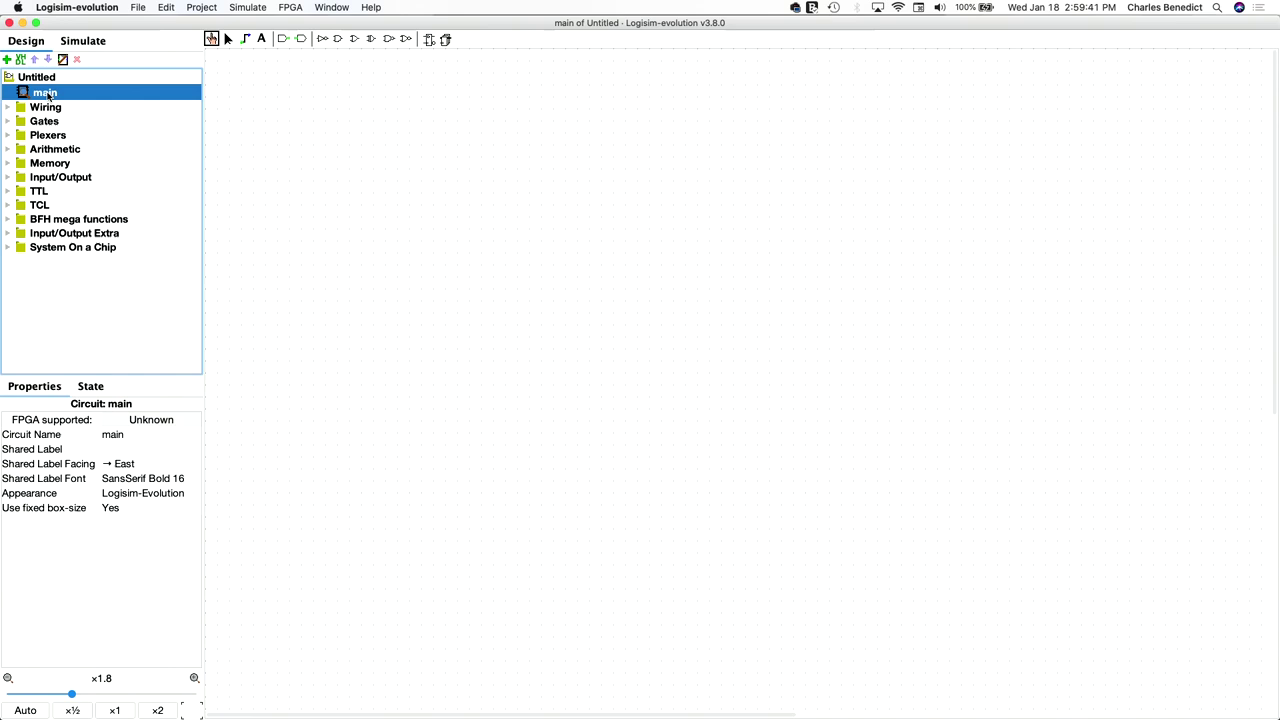
click(132, 434)
key(BackSpace)
key(BackSpace)
key(BackSpace)
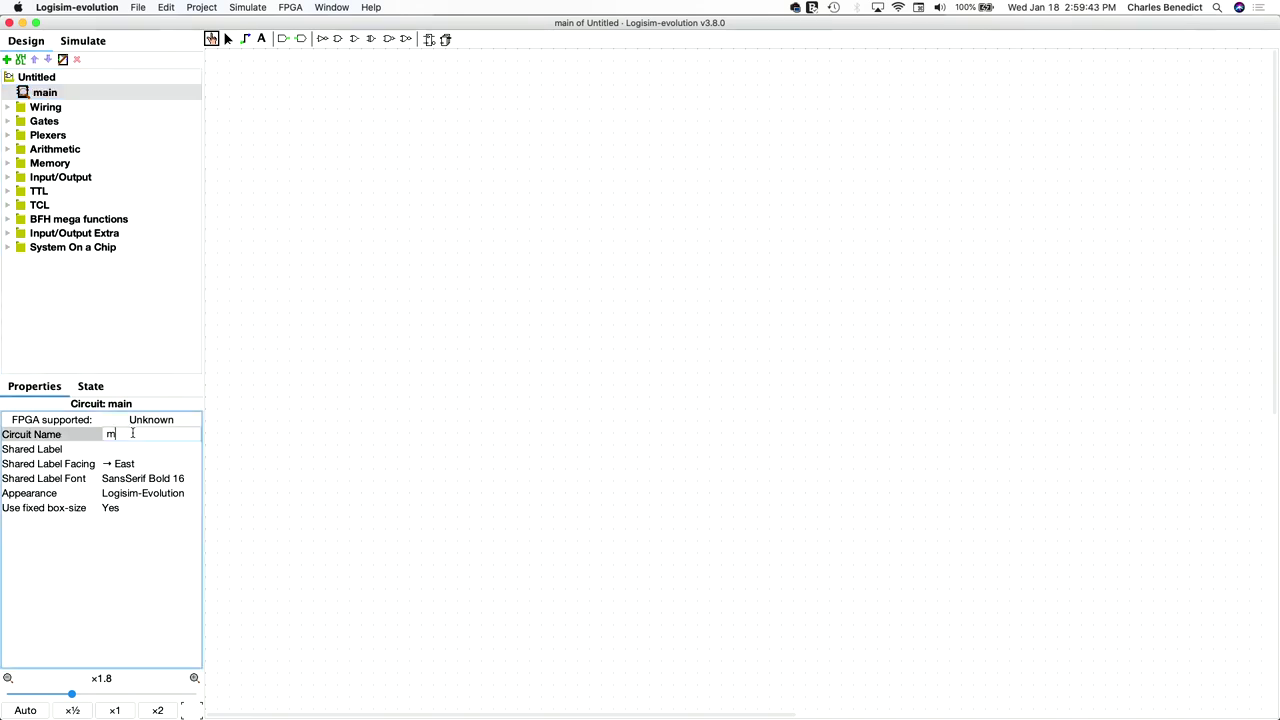
text(Inc16UI)
key(Return)
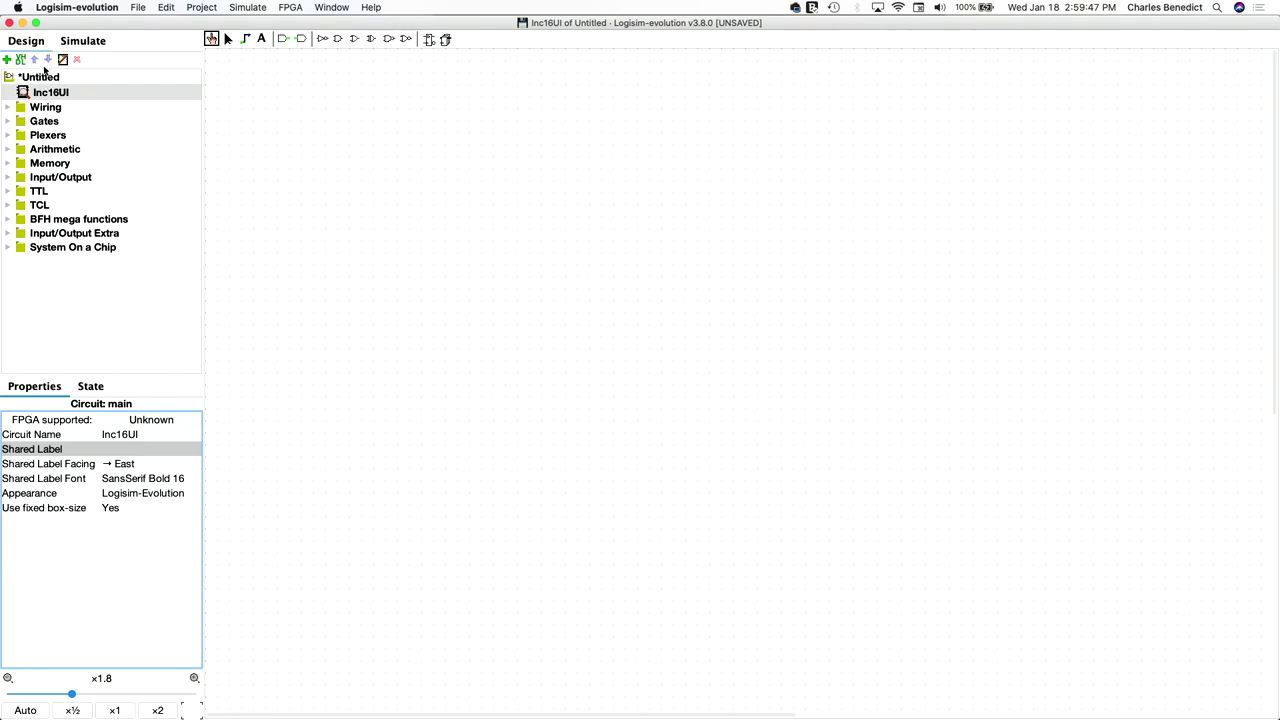
Step: Add a second circuit named Inc16
click(6, 60)
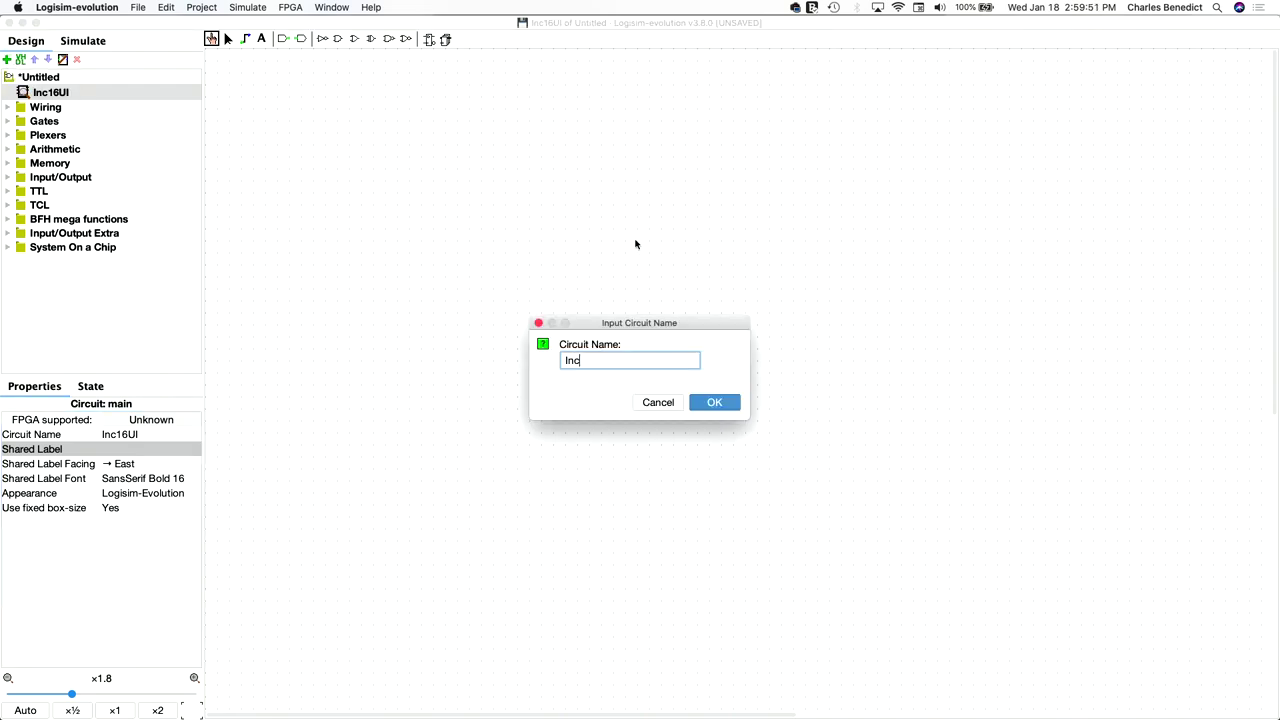
key(Return)
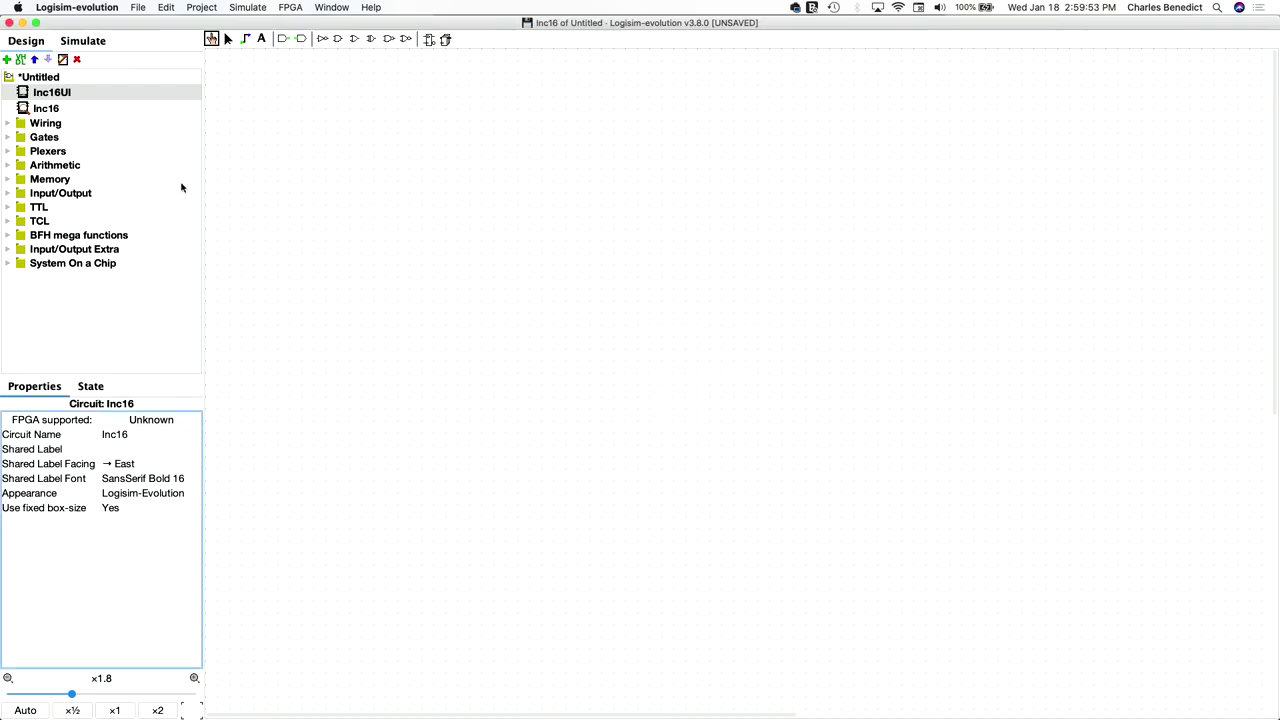
click(201, 7)
Step: Load Add16Lib.circ as a library and expand it to show Add16, Add16UI and FullAdderLib
mouse_move(298, 64)
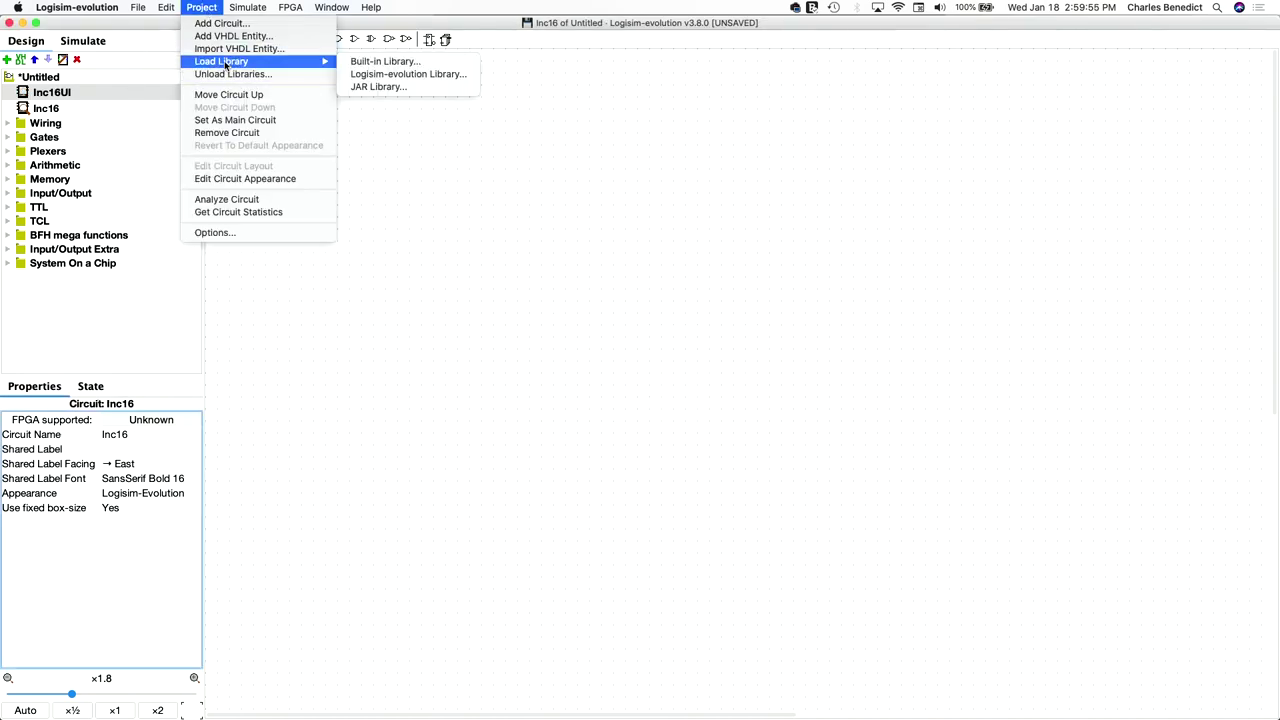
click(376, 74)
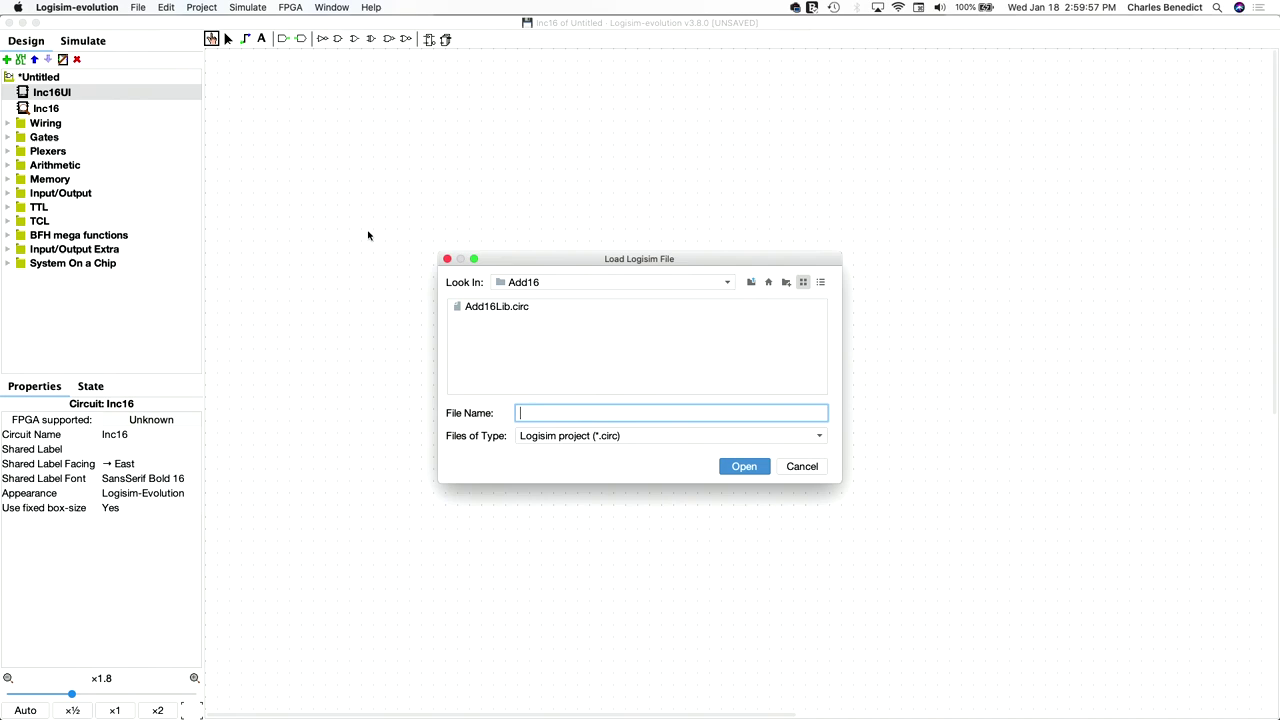
double_click(481, 309)
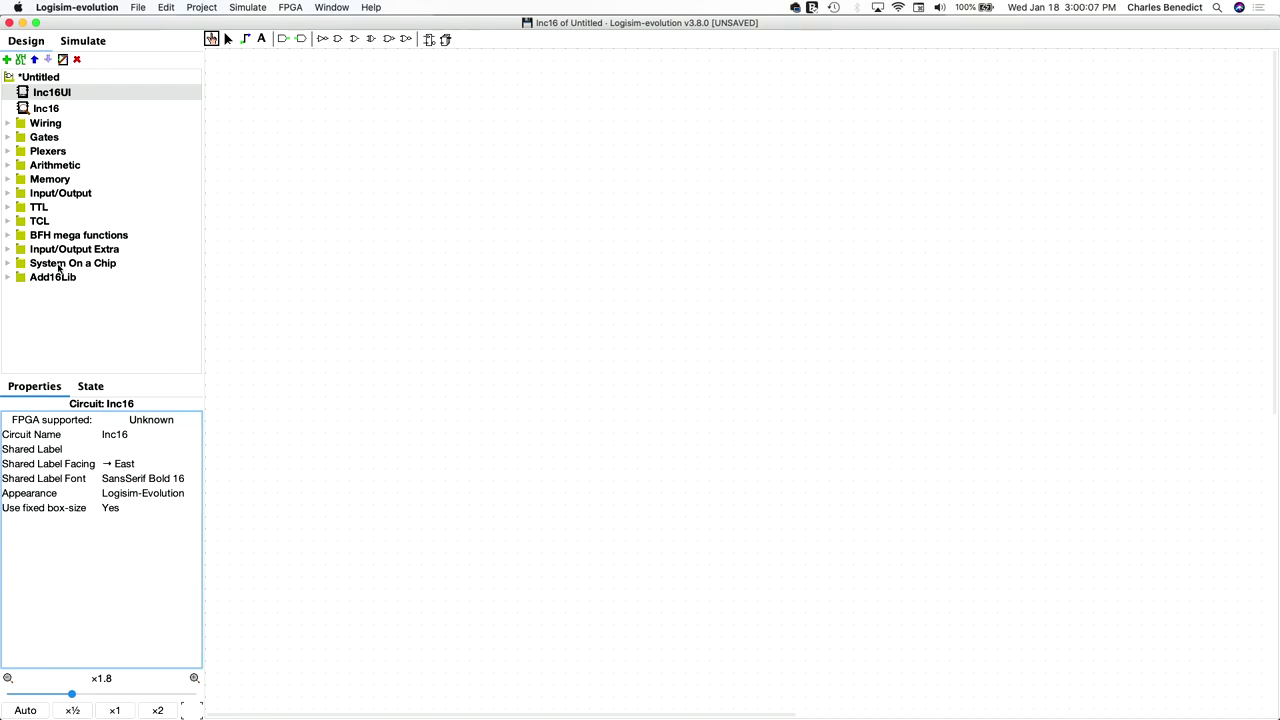
click(8, 277)
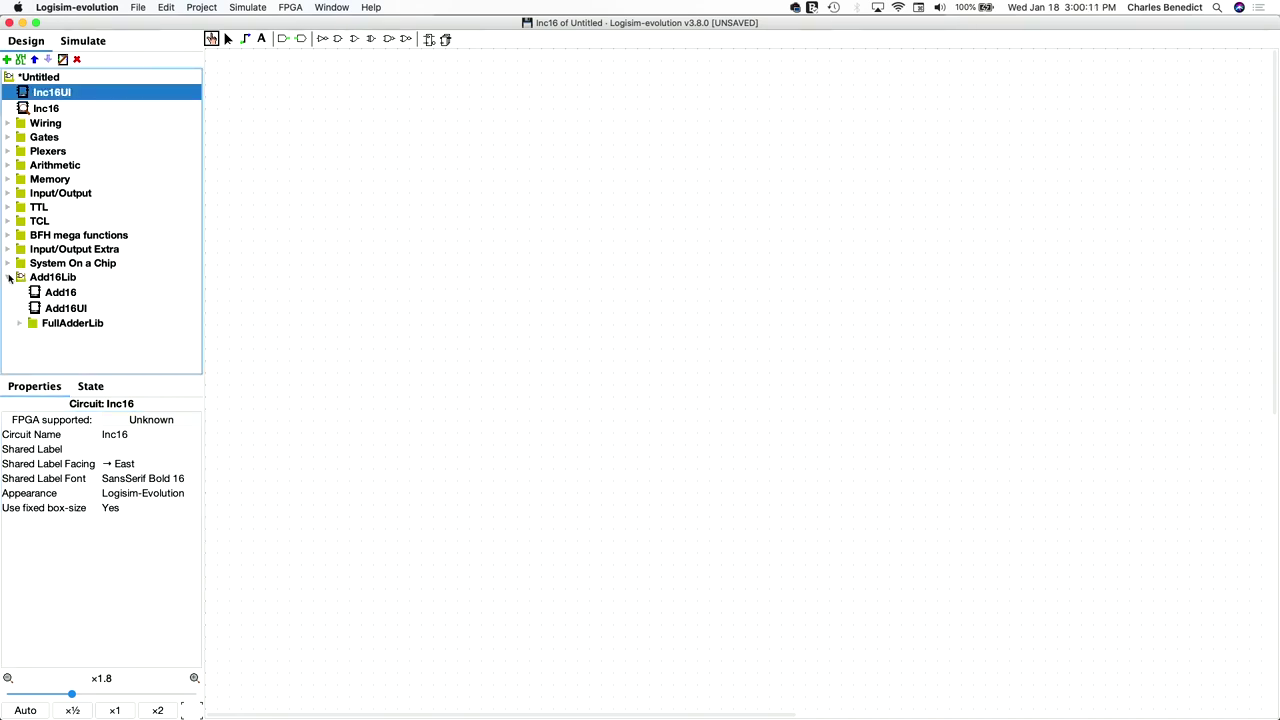
Step: Place an Add16 block in Inc16, set its appearance to Classic Logisim, and move it up-left
click(69, 293)
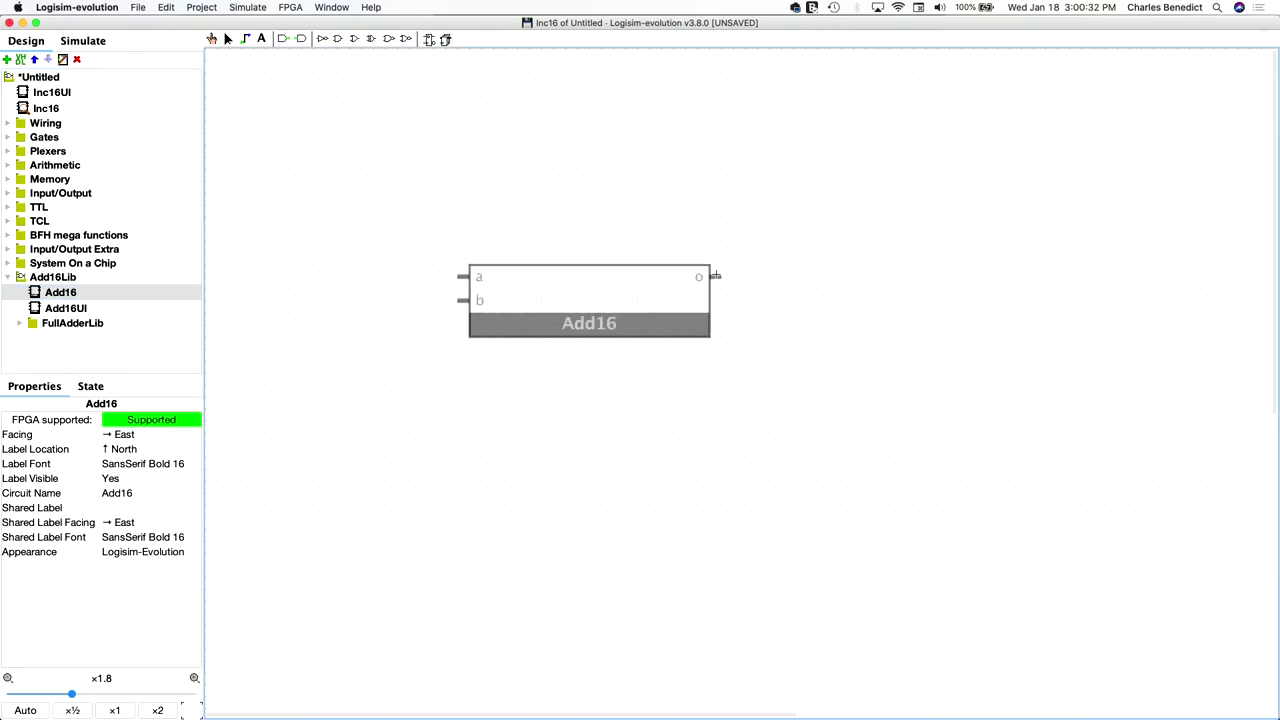
click(715, 275)
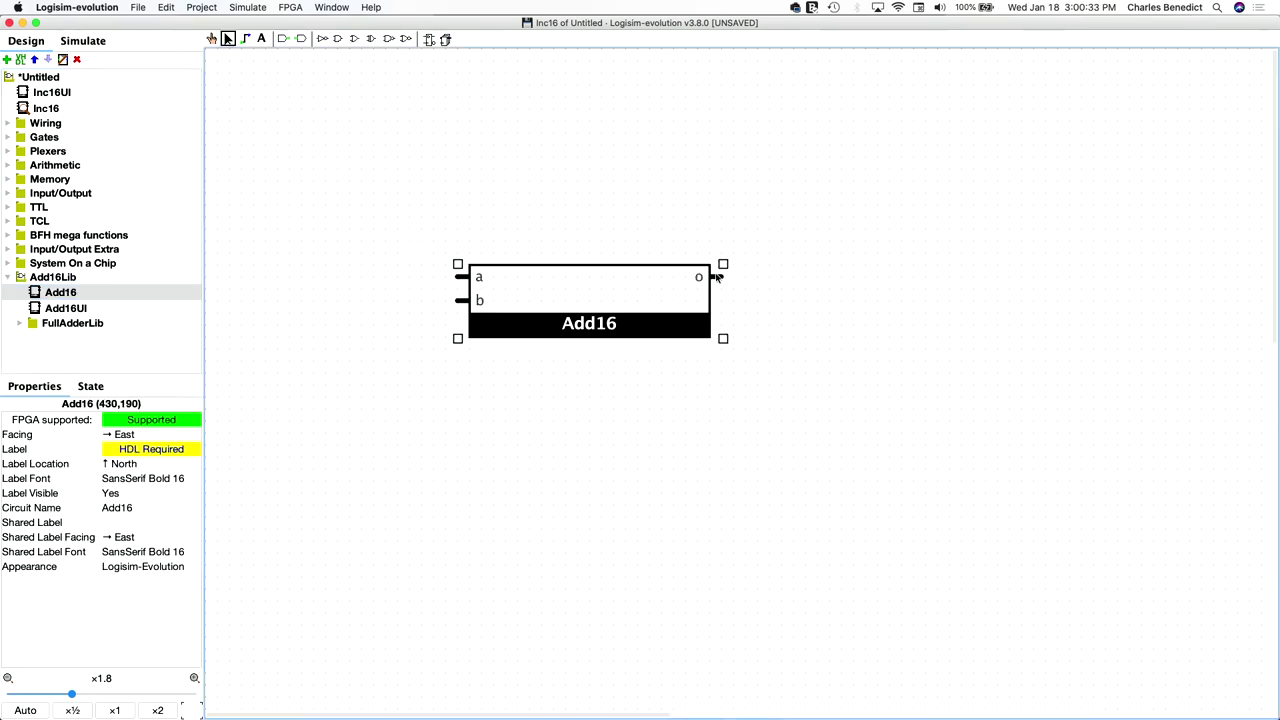
click(139, 566)
click(143, 580)
drag(708, 281, 518, 232)
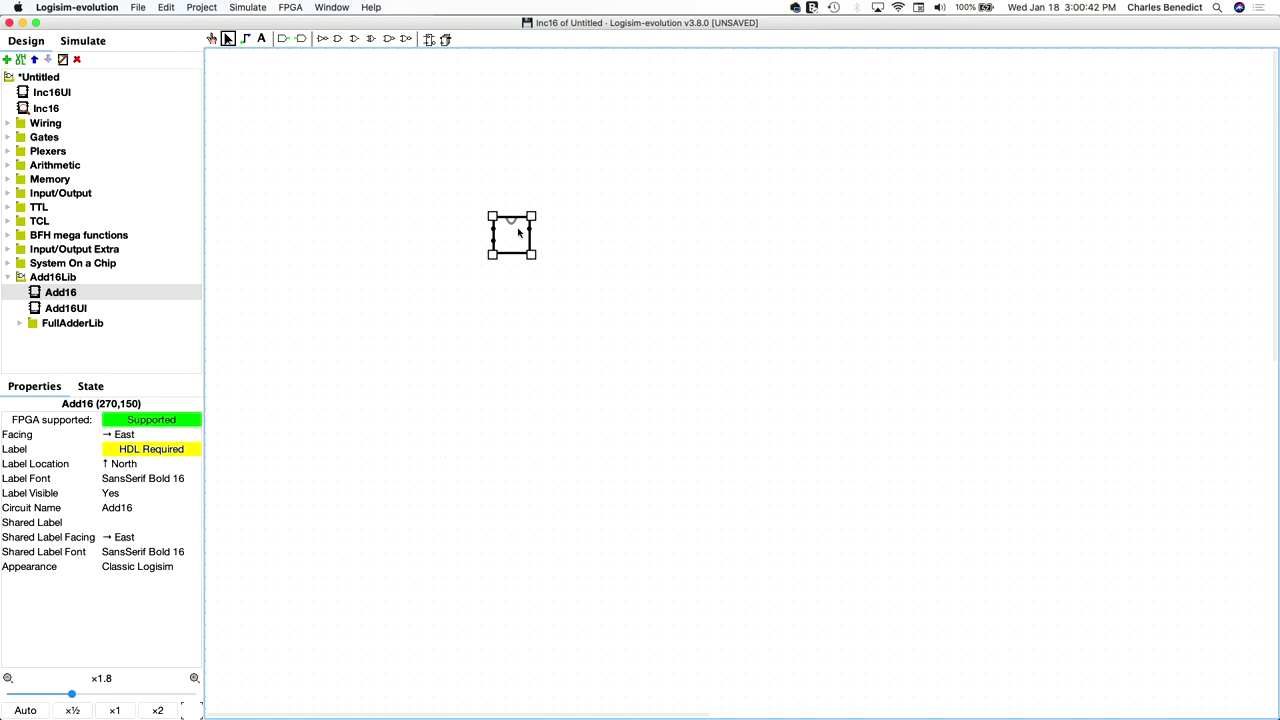
click(8, 123)
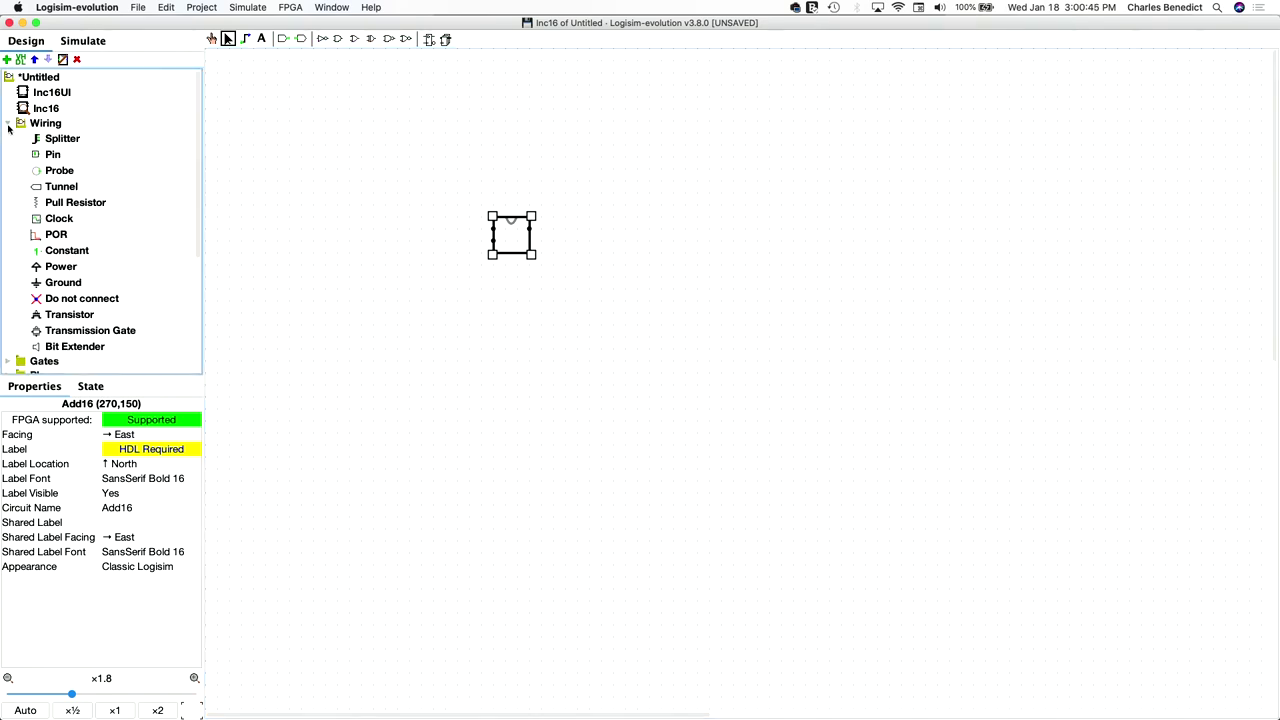
Step: Add a 16-bit input pin labelled a and wire it to Add16's first input
click(52, 155)
click(350, 295)
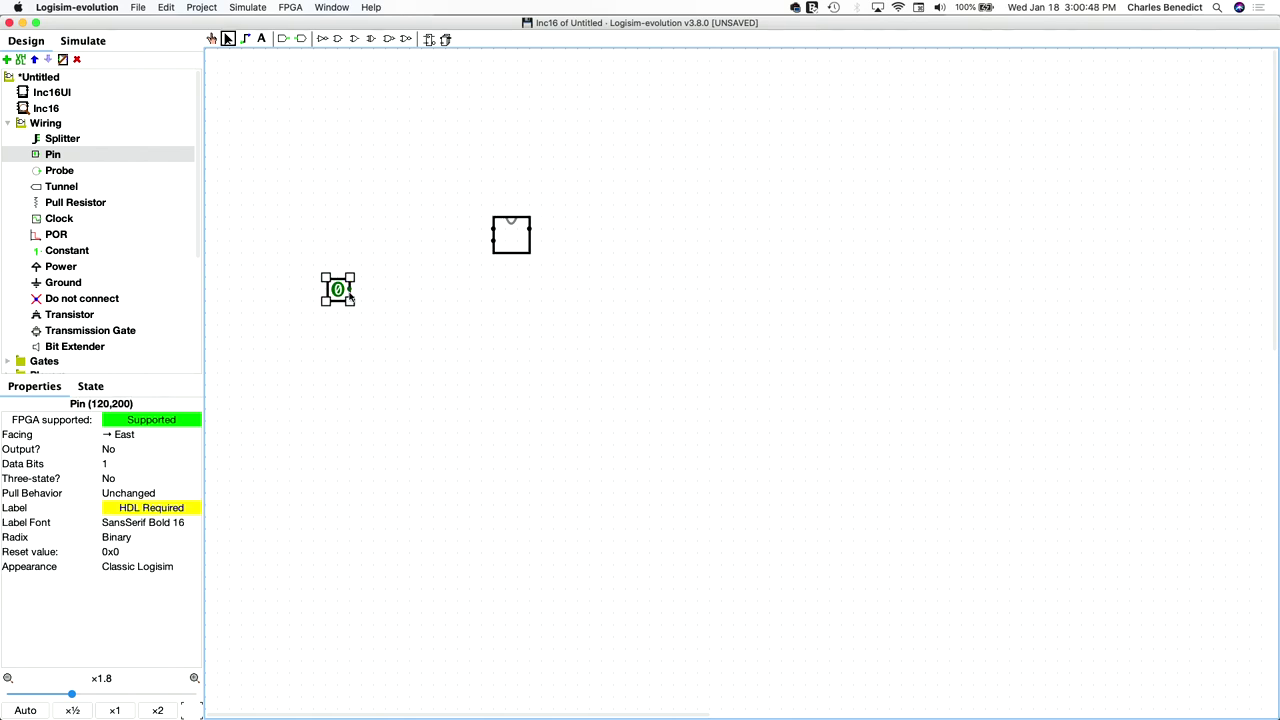
click(113, 463)
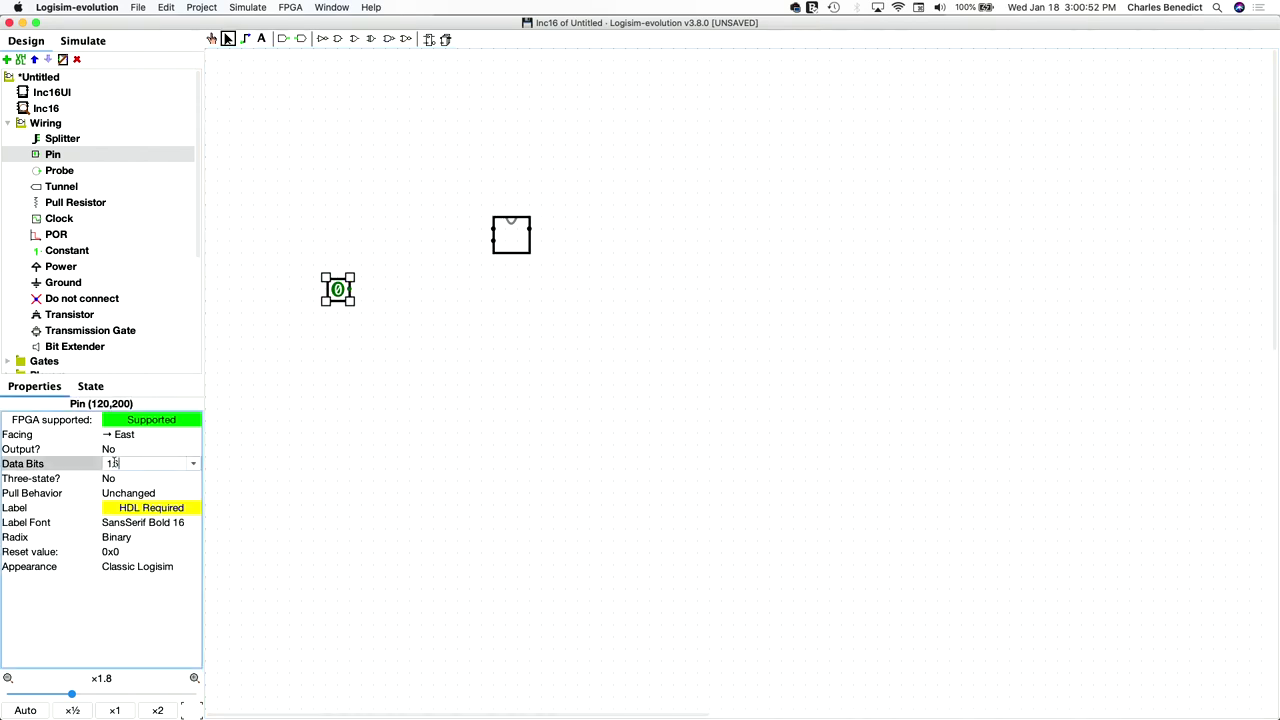
text(6)
key(Return)
click(125, 508)
text(a)
key(Return)
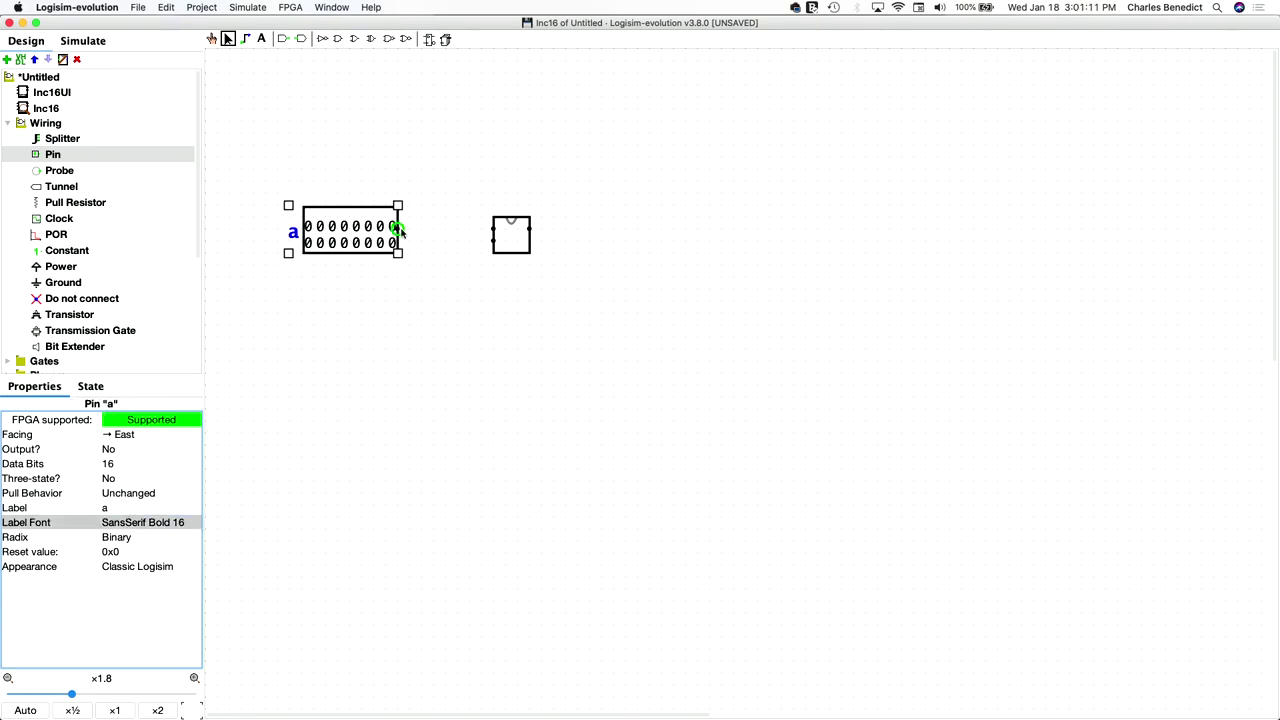
drag(399, 229, 493, 231)
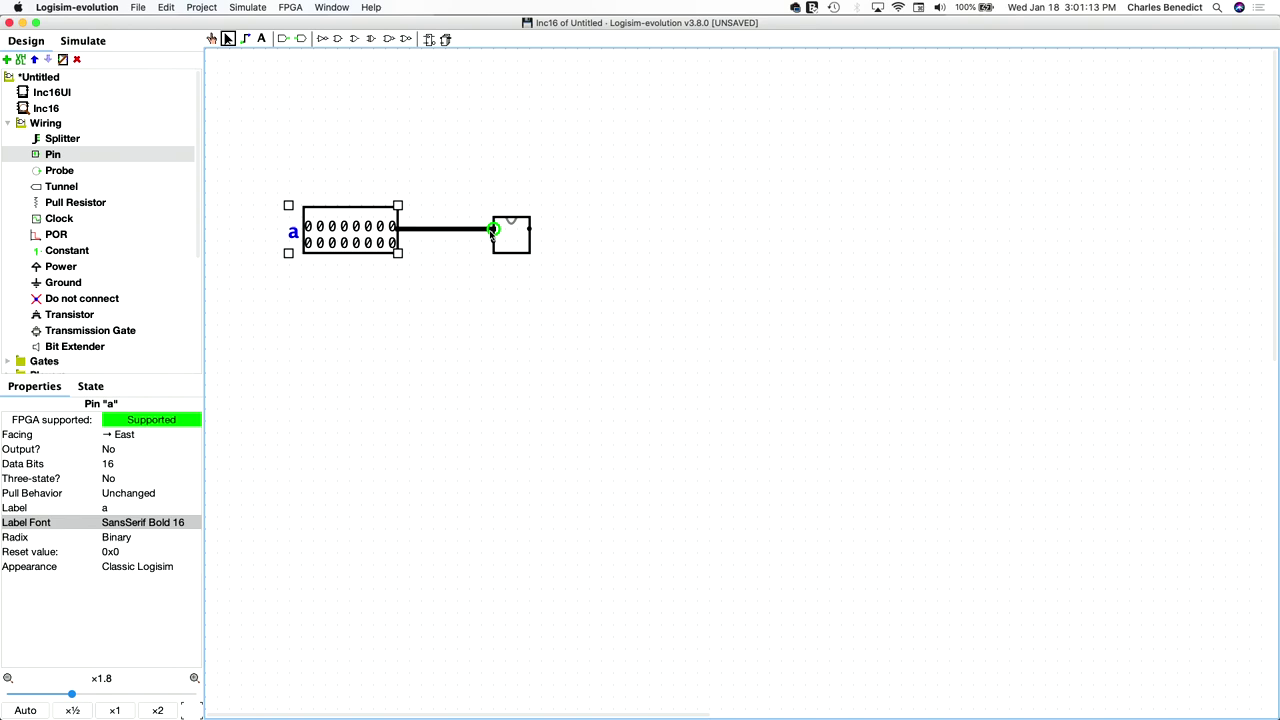
key(d)
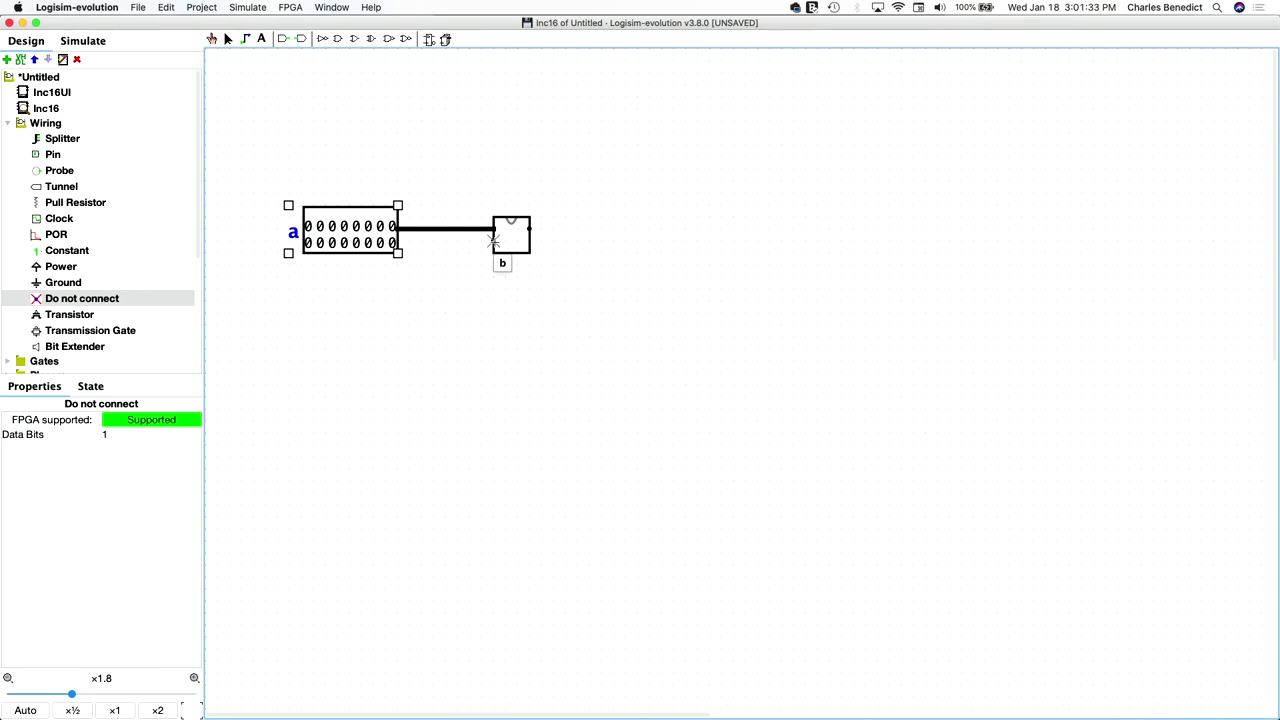
Step: Place a 16-bit constant 0x1 below pin a and wire it into Add16's lower input
click(58, 253)
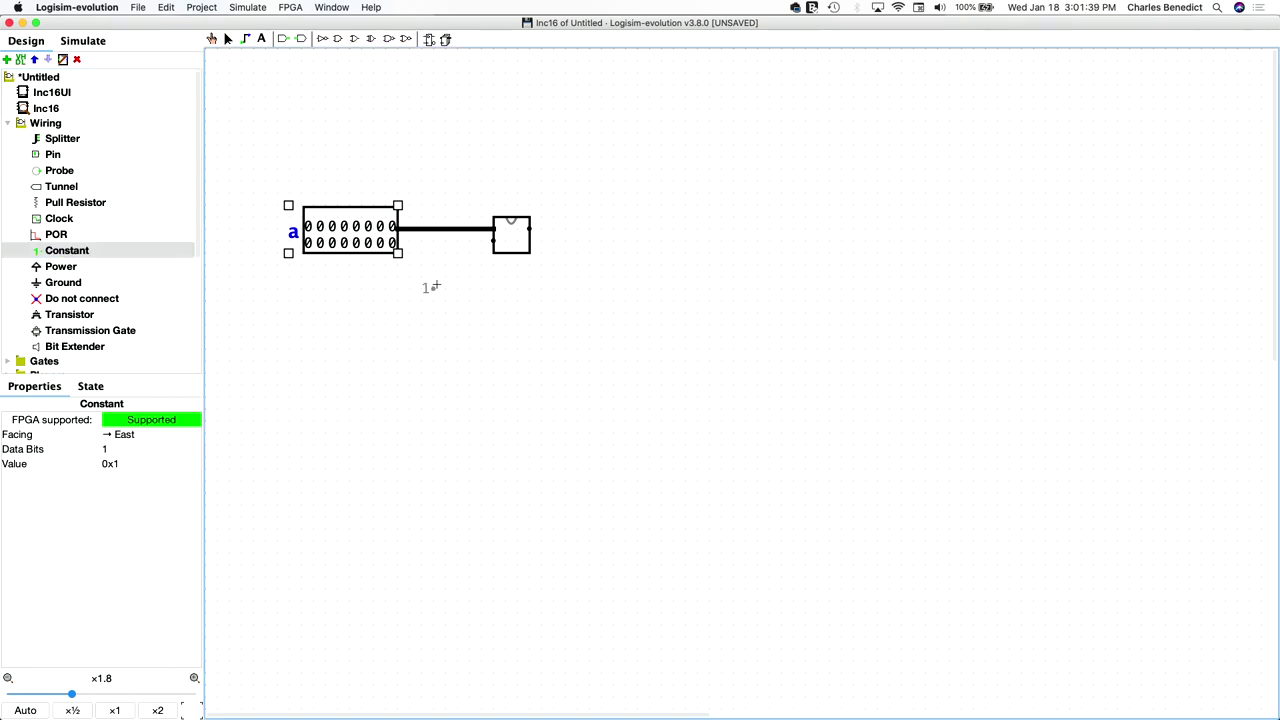
click(343, 311)
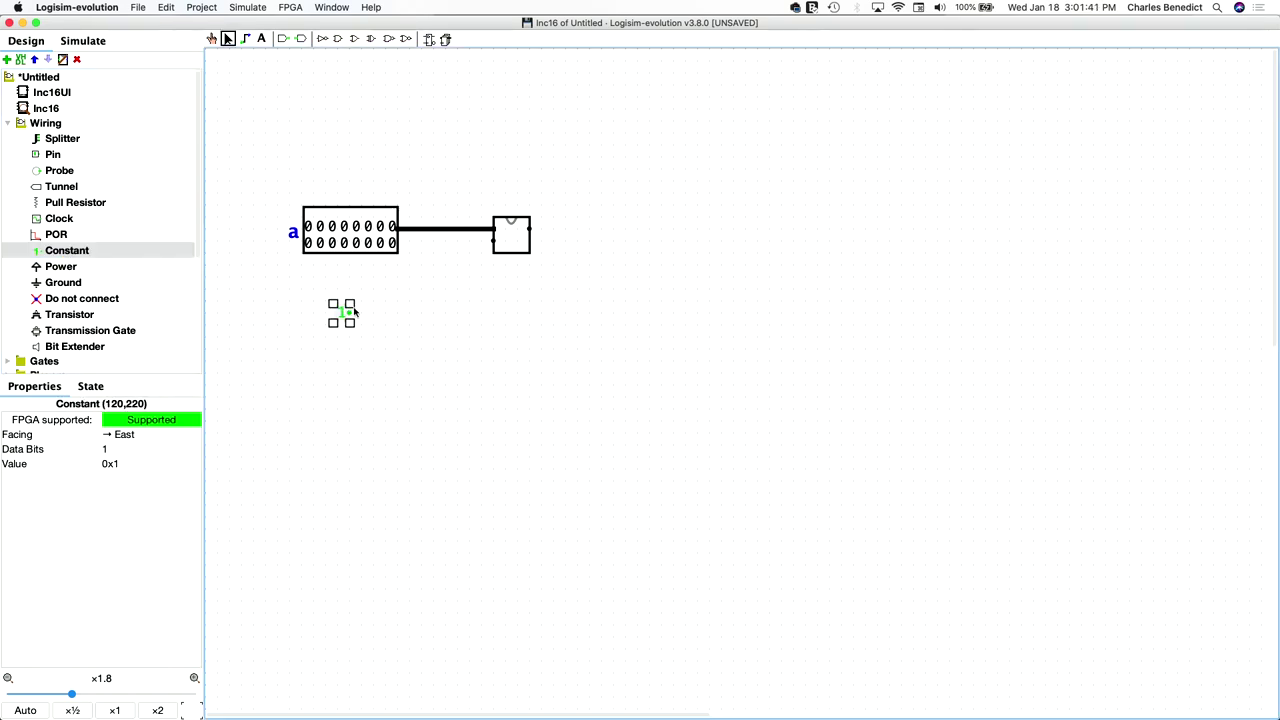
click(115, 450)
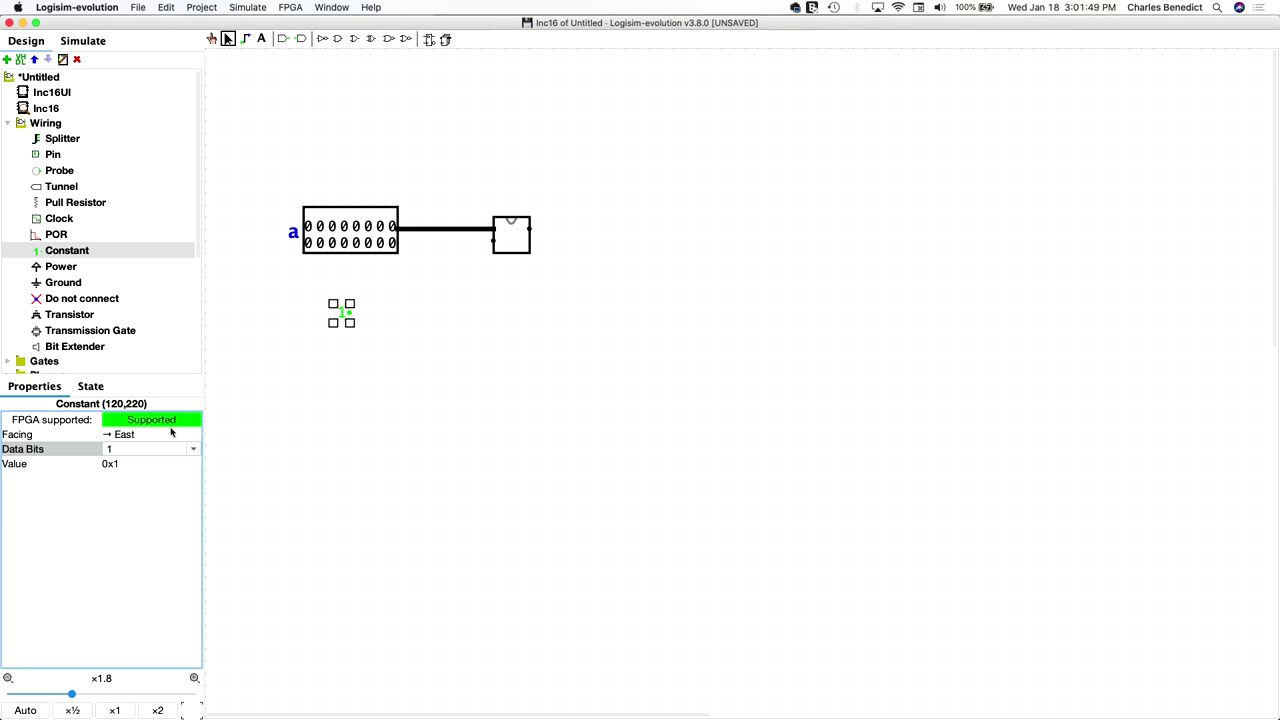
text(6)
key(Return)
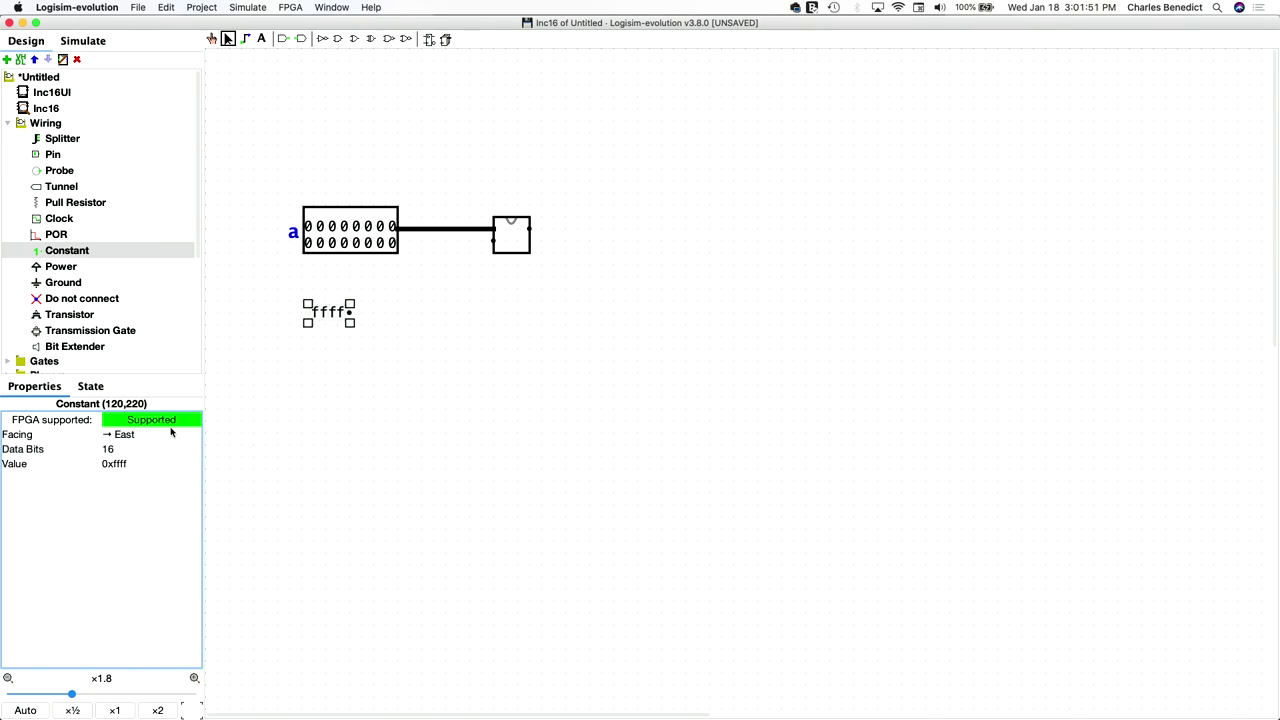
click(150, 463)
key(BackSpace)
key(BackSpace)
key(BackSpace)
key(BackSpace)
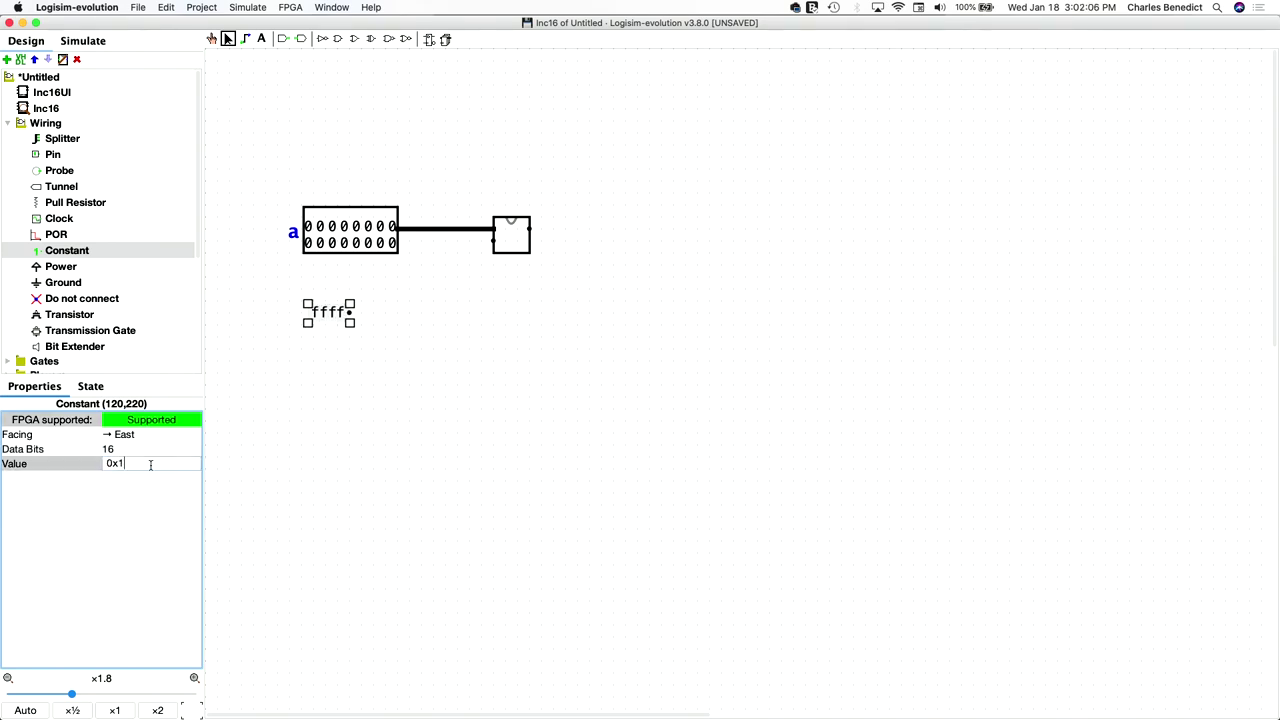
key(Return)
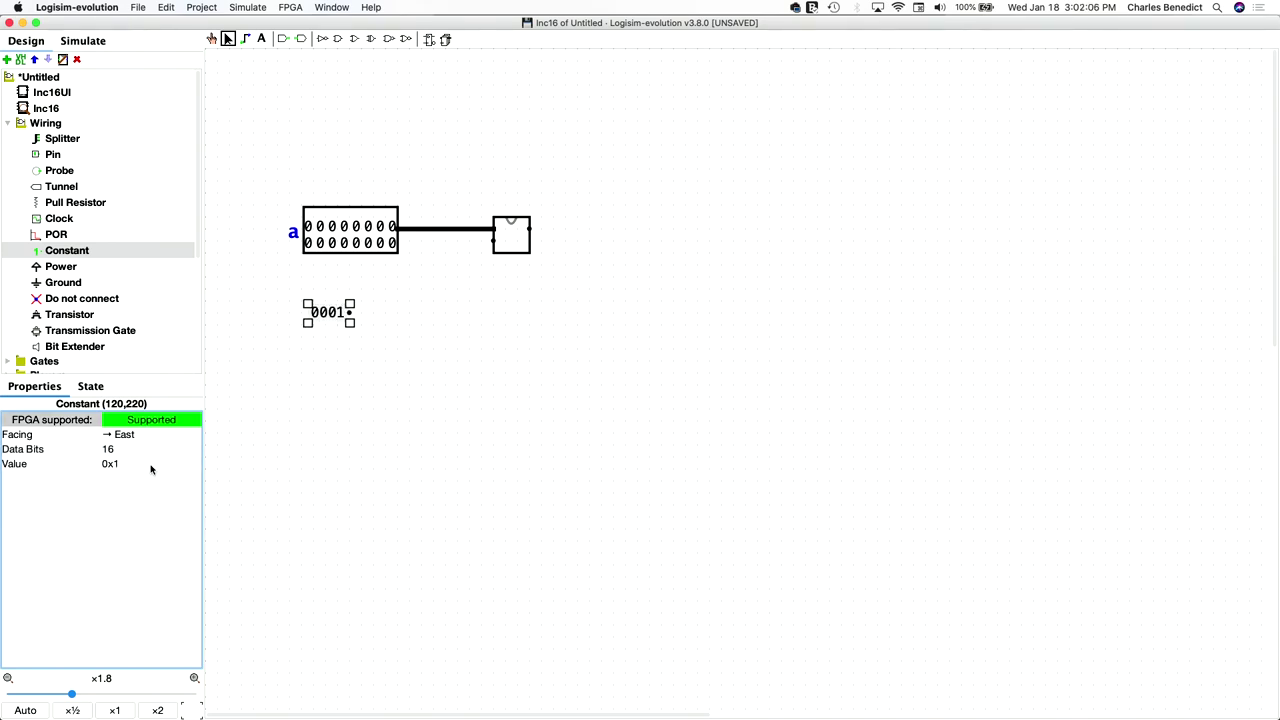
click(350, 320)
drag(350, 318, 494, 241)
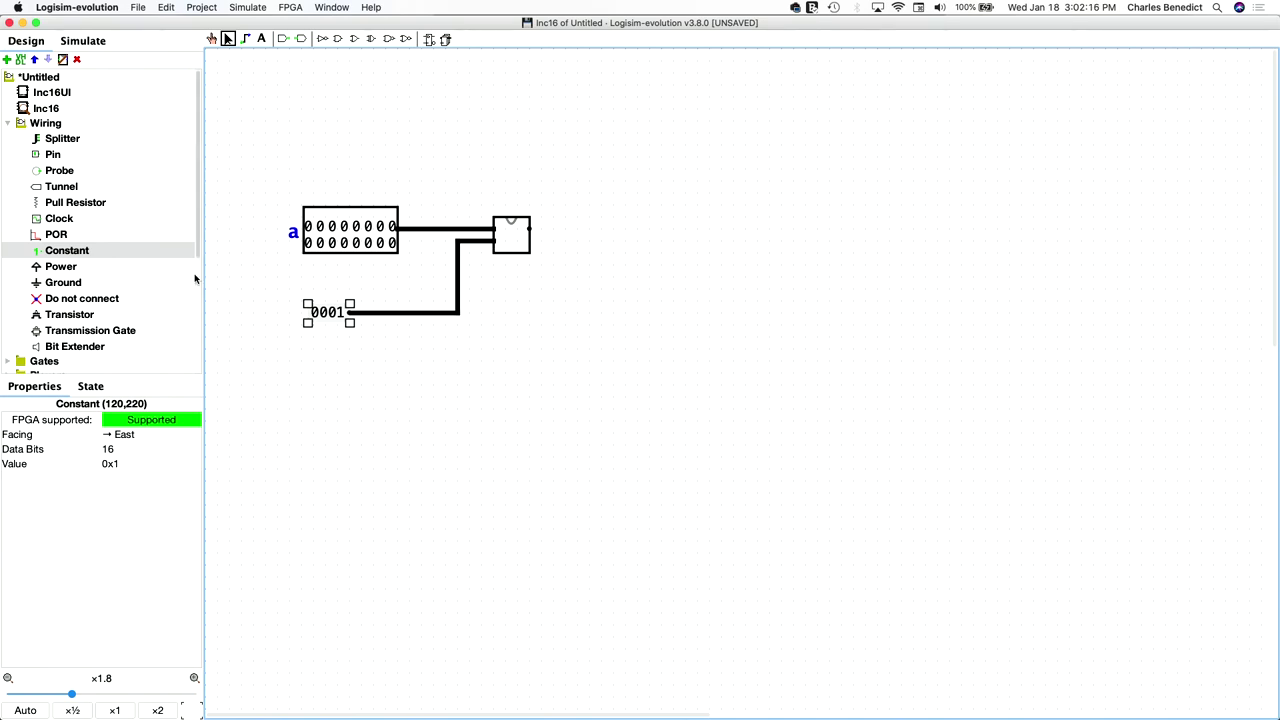
Step: Add a 16-bit, west-facing output pin right of the incrementer and wire Add16's result to it
click(55, 155)
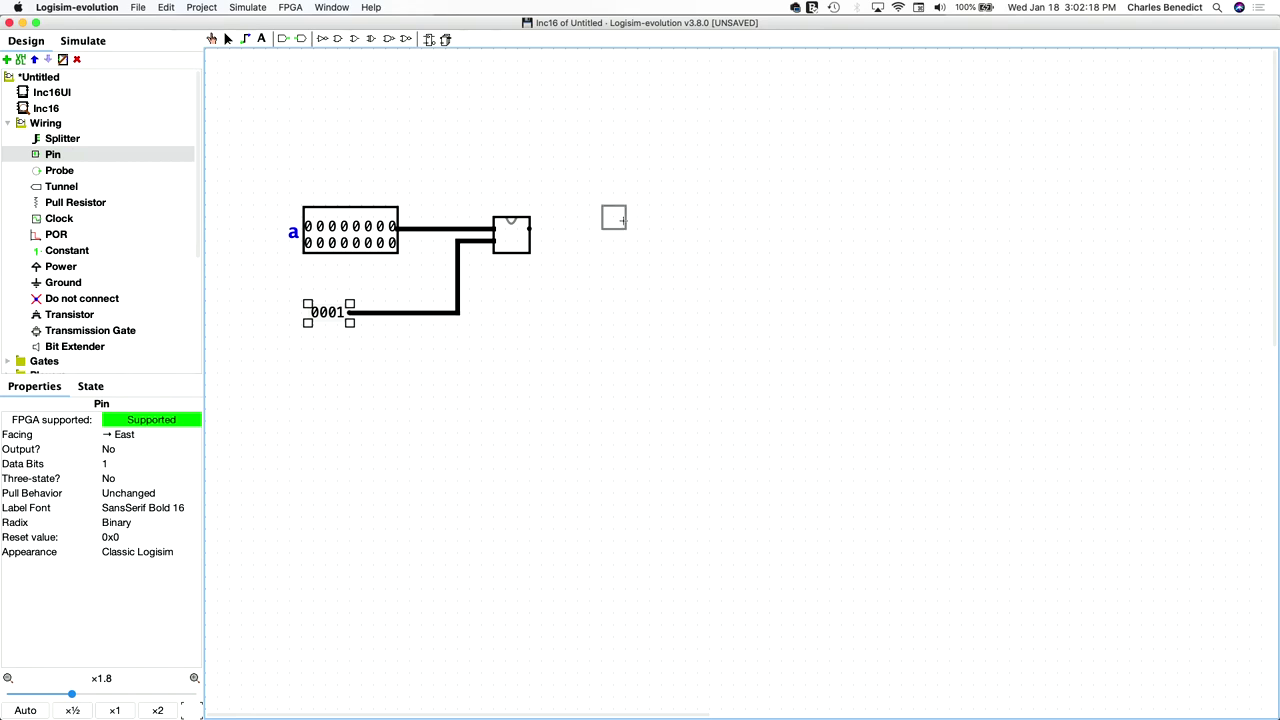
click(614, 229)
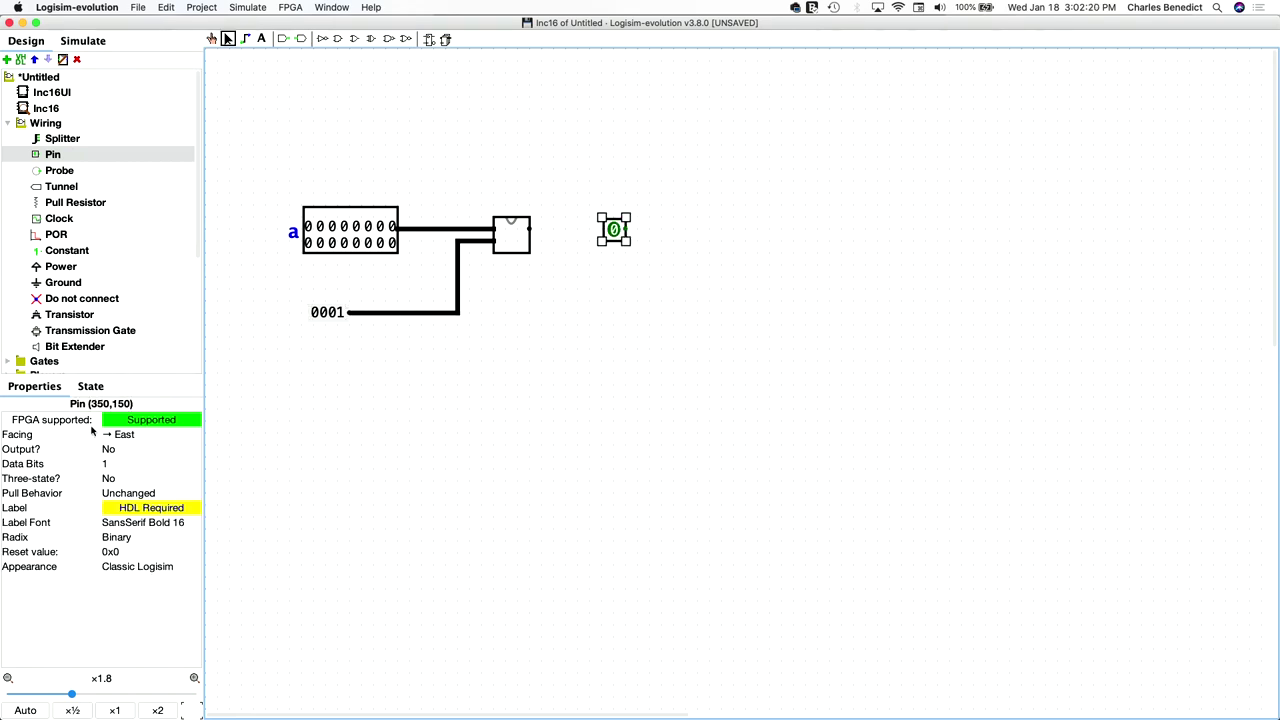
click(116, 466)
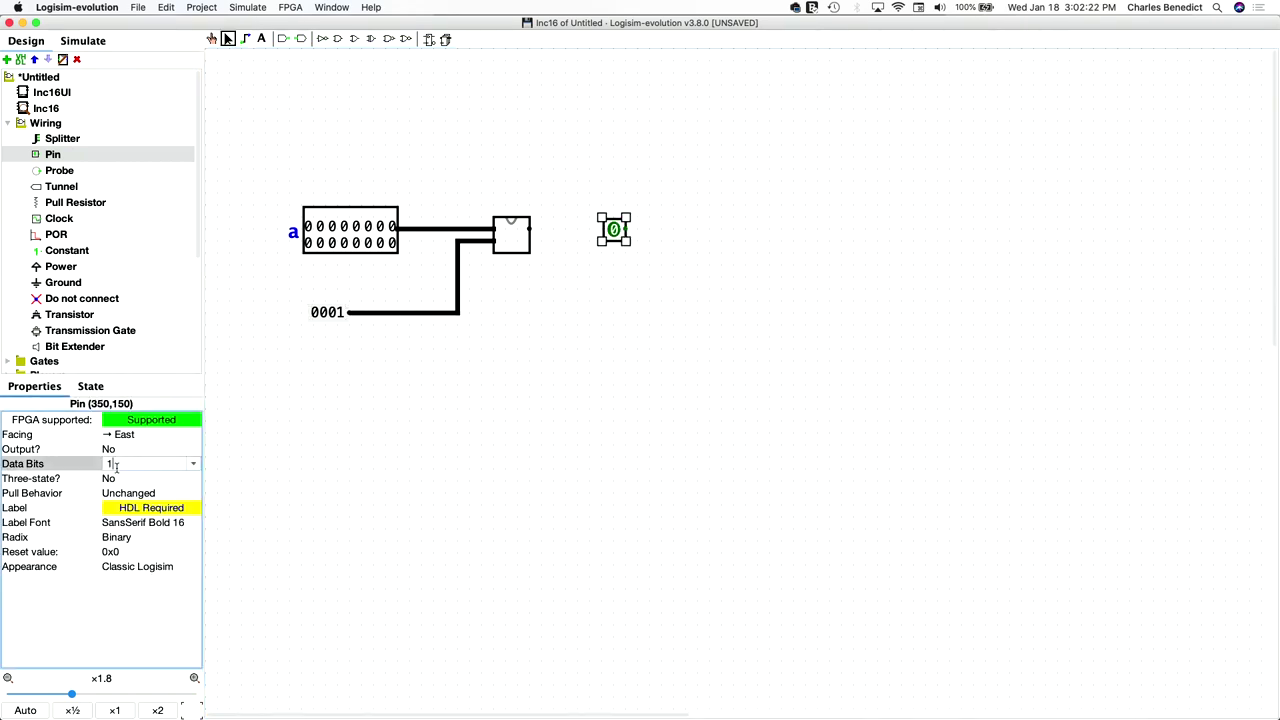
text(6)
key(Return)
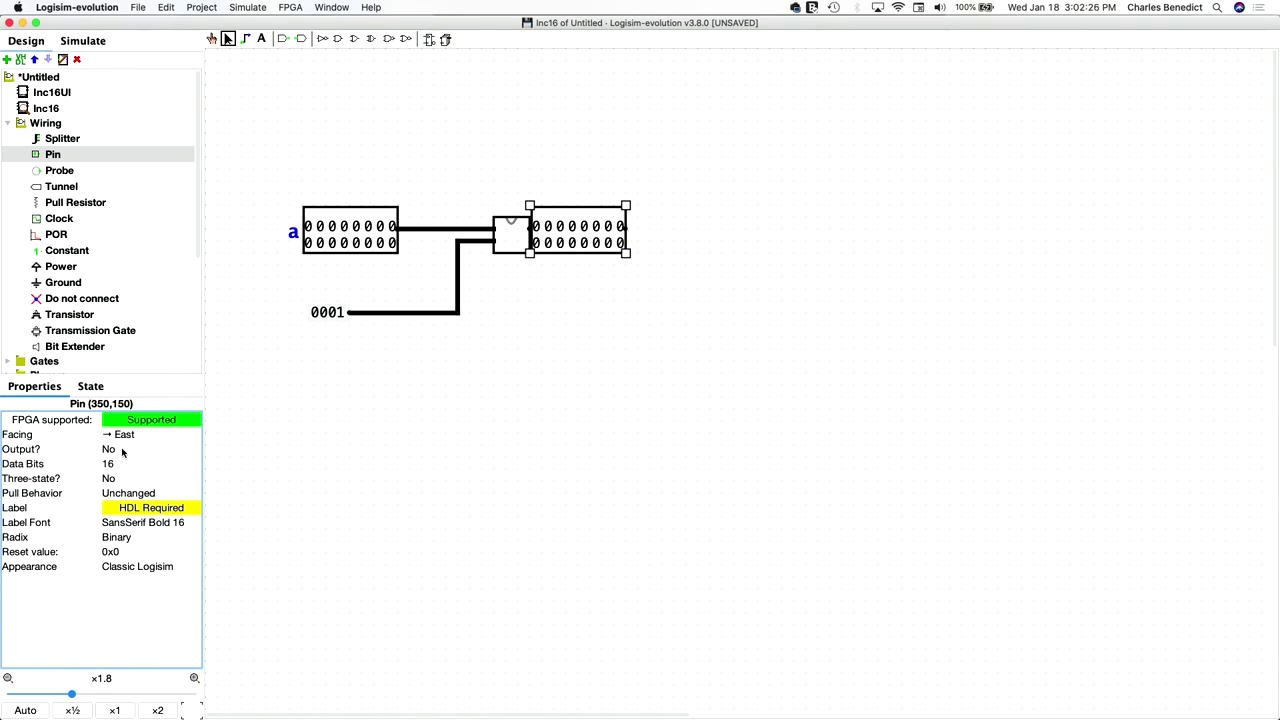
click(131, 436)
click(139, 495)
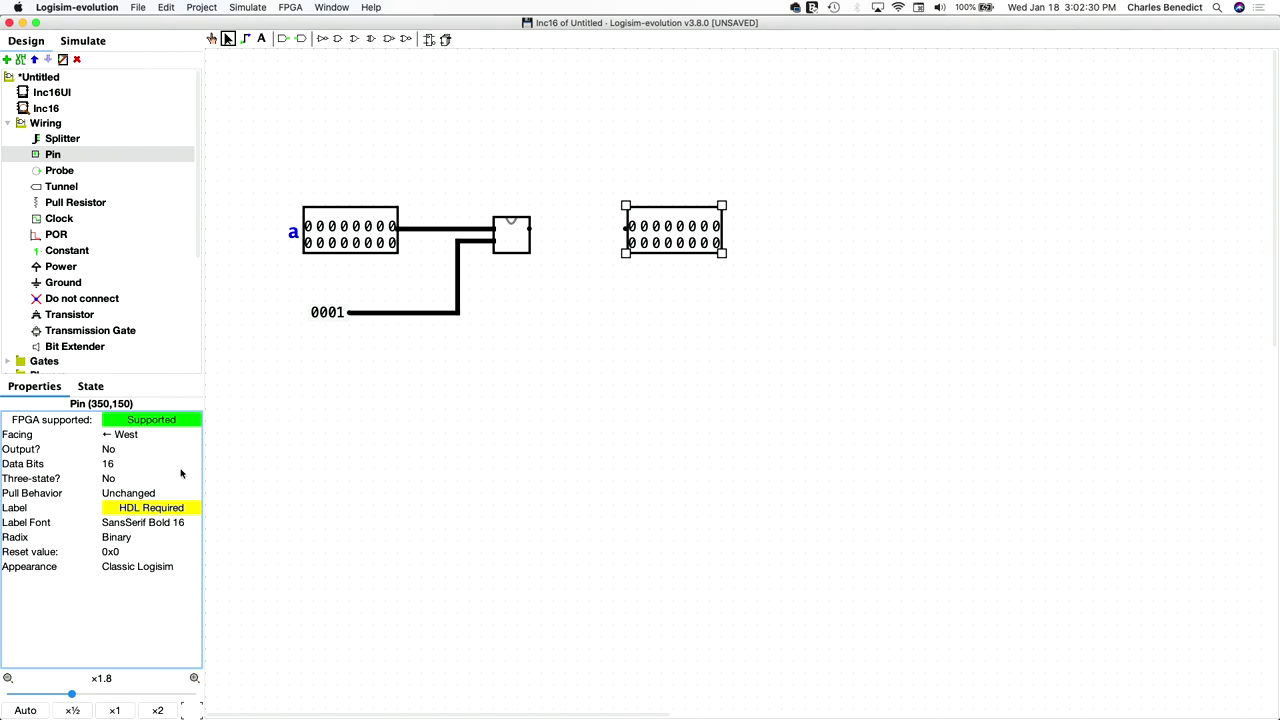
click(115, 452)
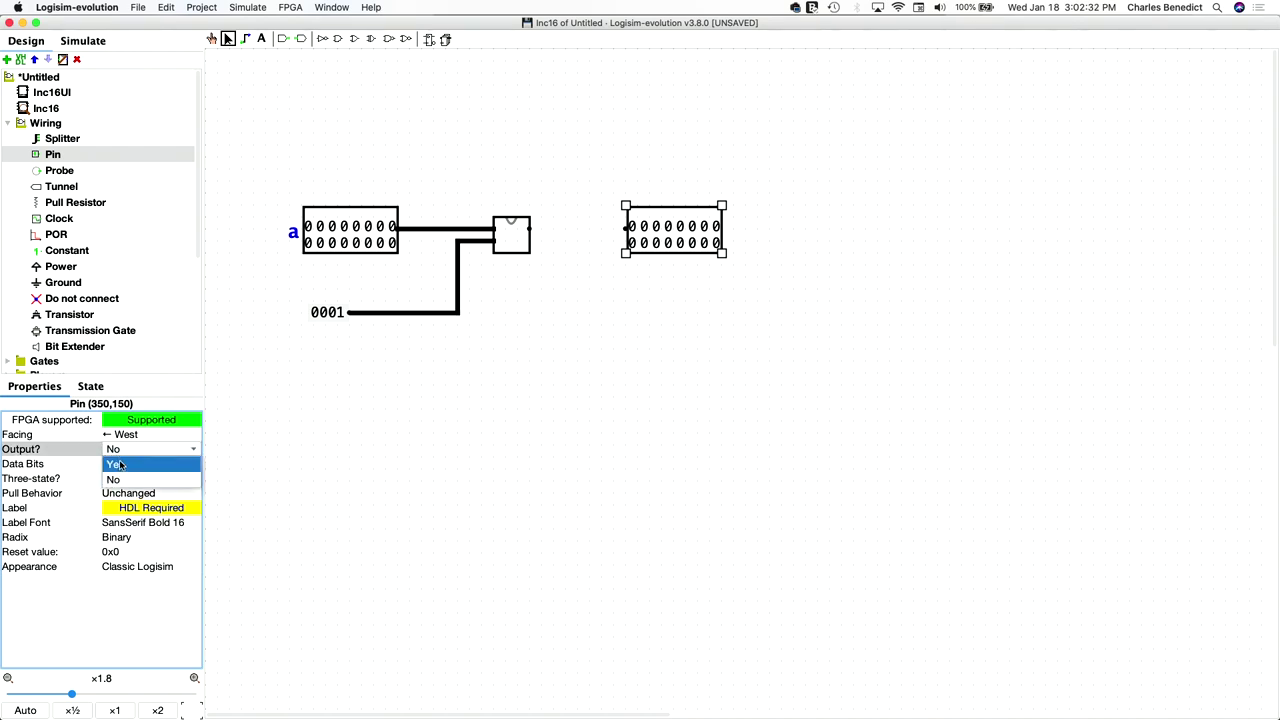
click(115, 465)
drag(530, 229, 626, 229)
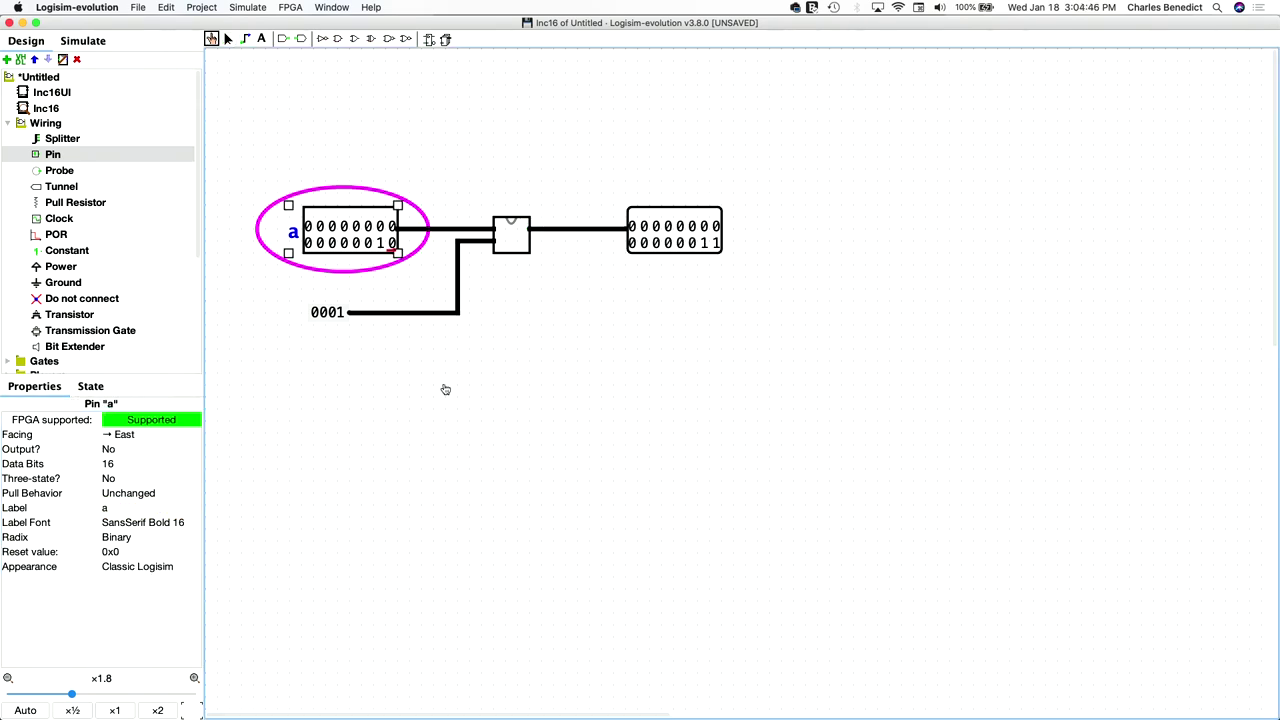
Step: Open Inc16UI for editing and place a DIP switch with 16 switches, labelled a
click(72, 93)
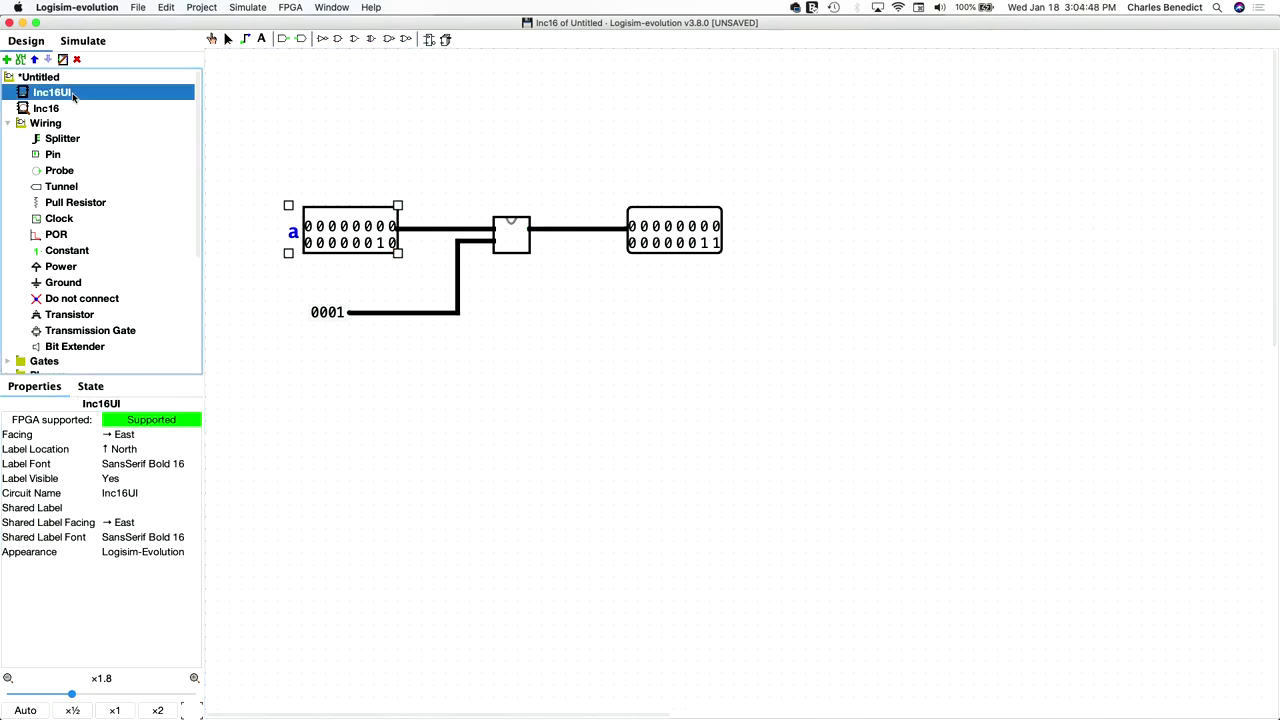
double_click(72, 93)
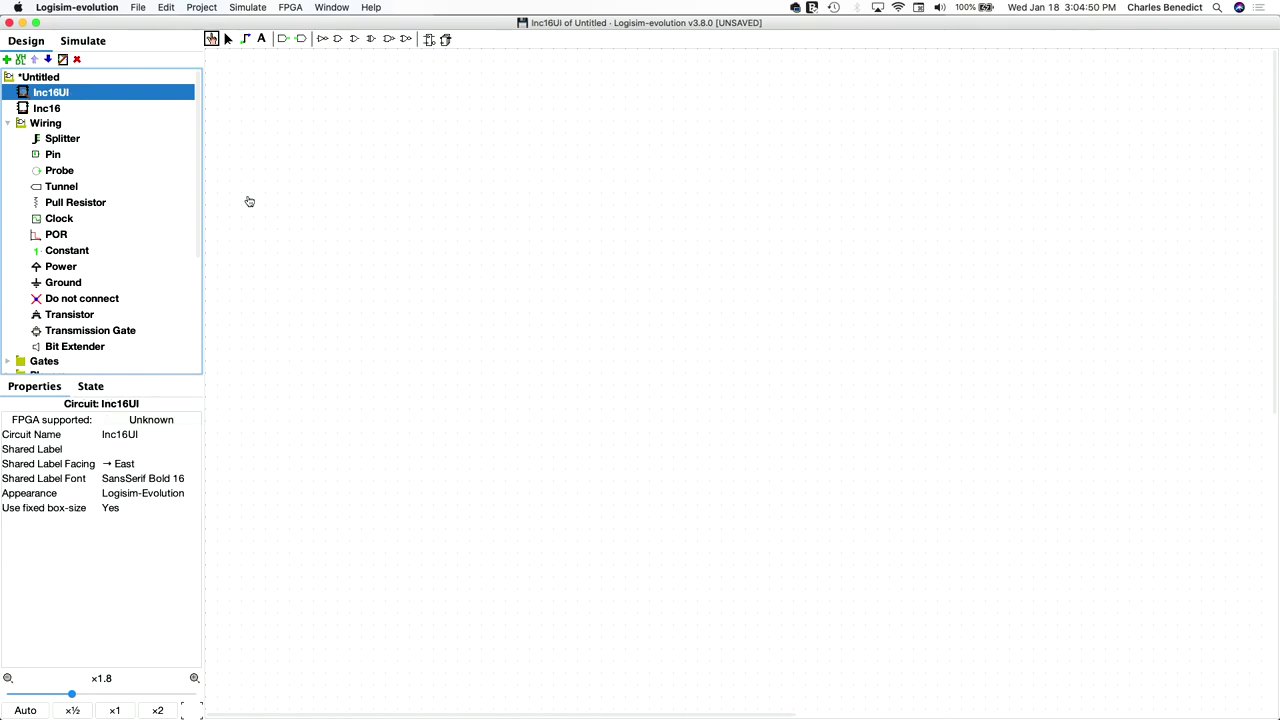
click(8, 124)
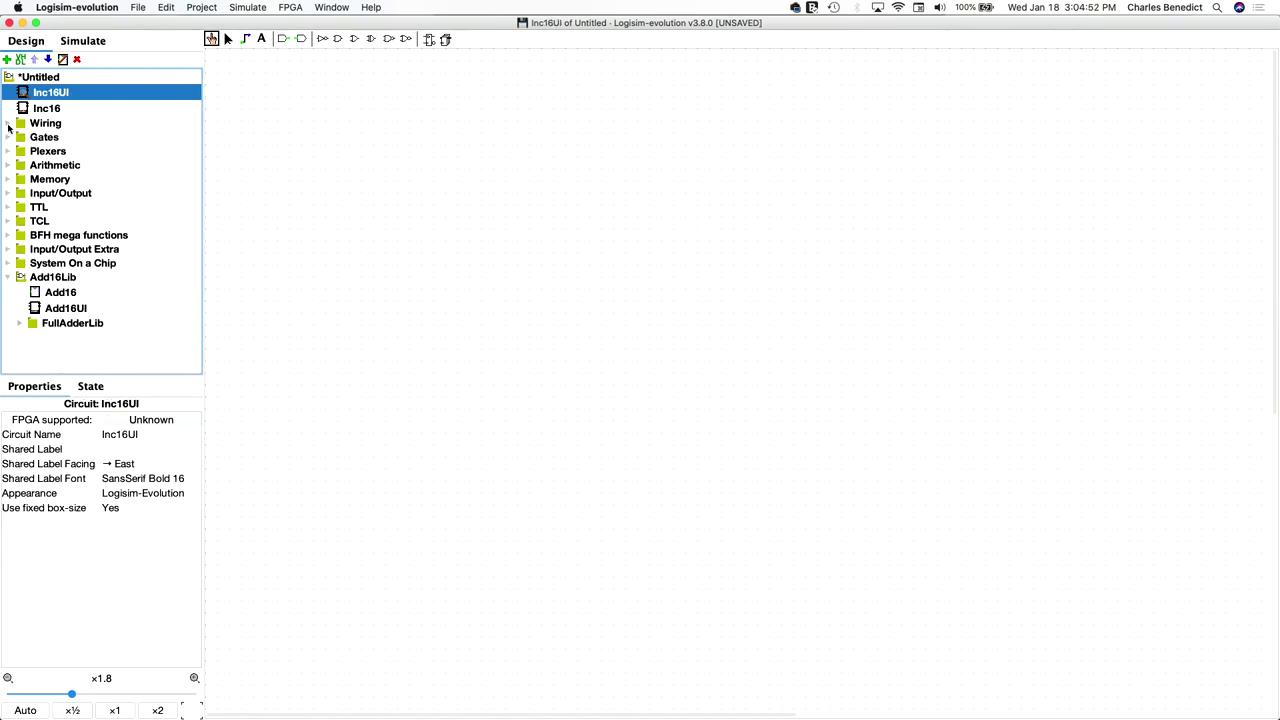
click(8, 194)
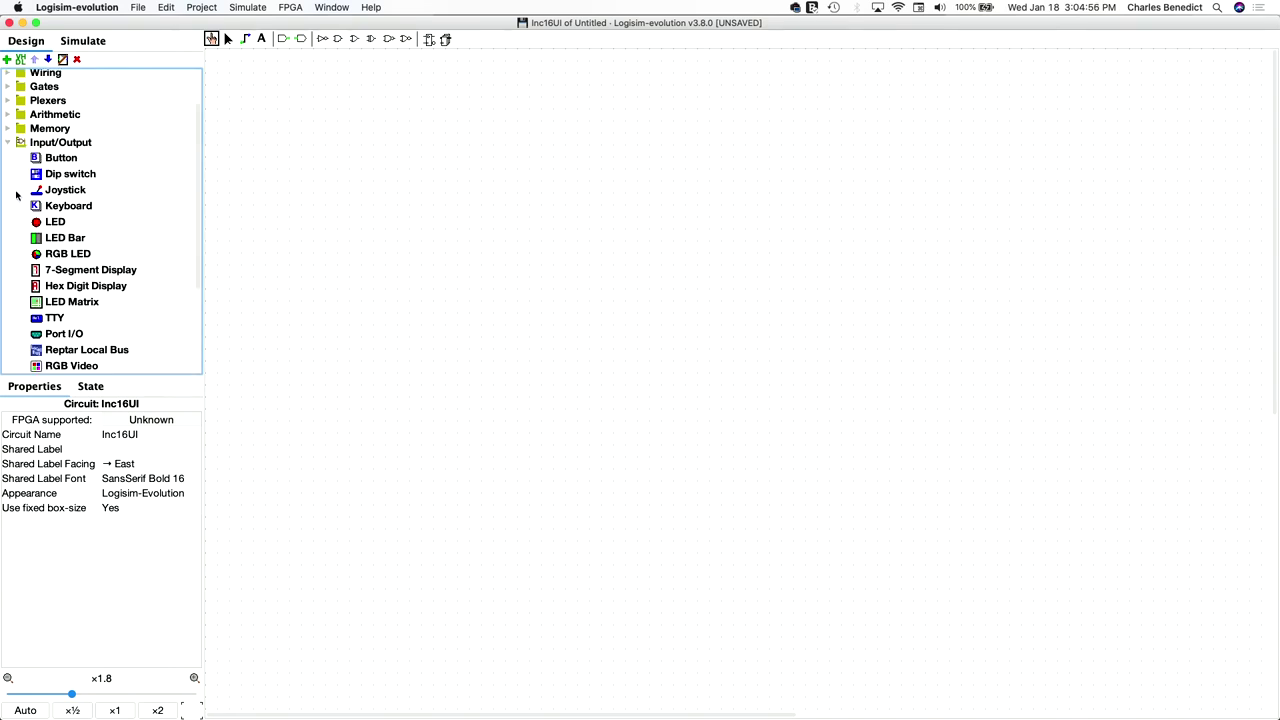
click(64, 174)
click(344, 215)
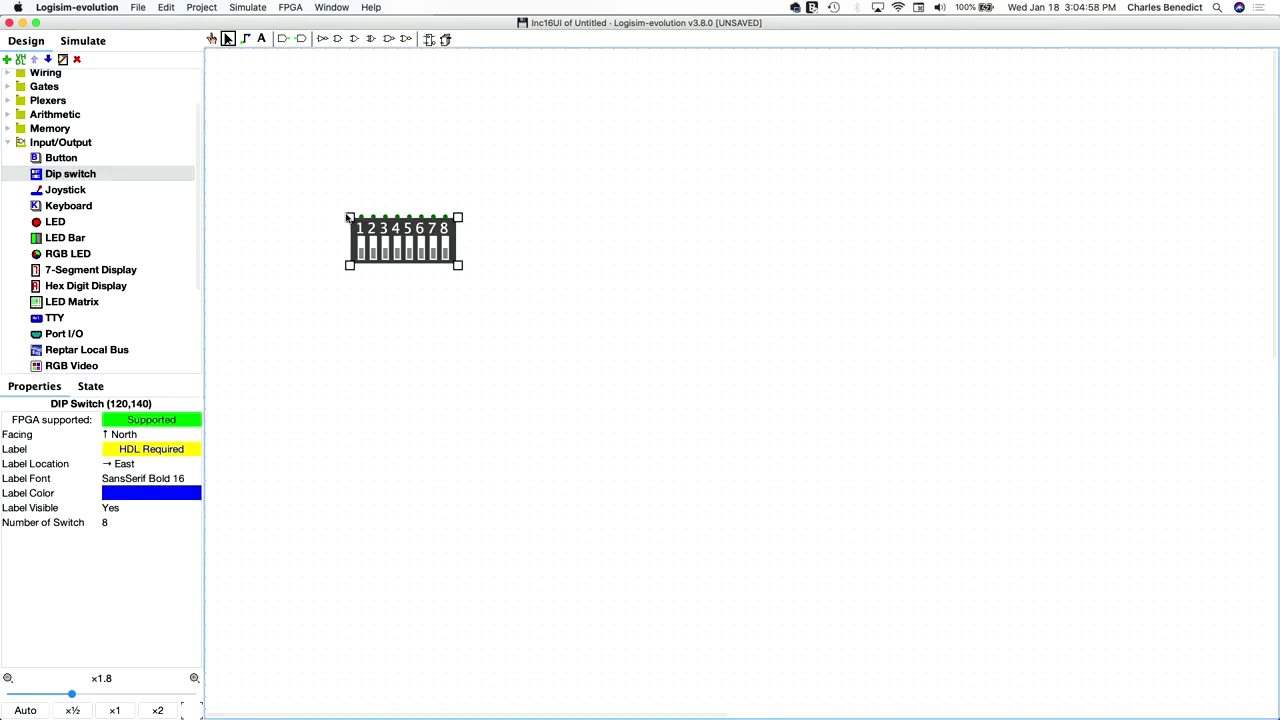
click(115, 523)
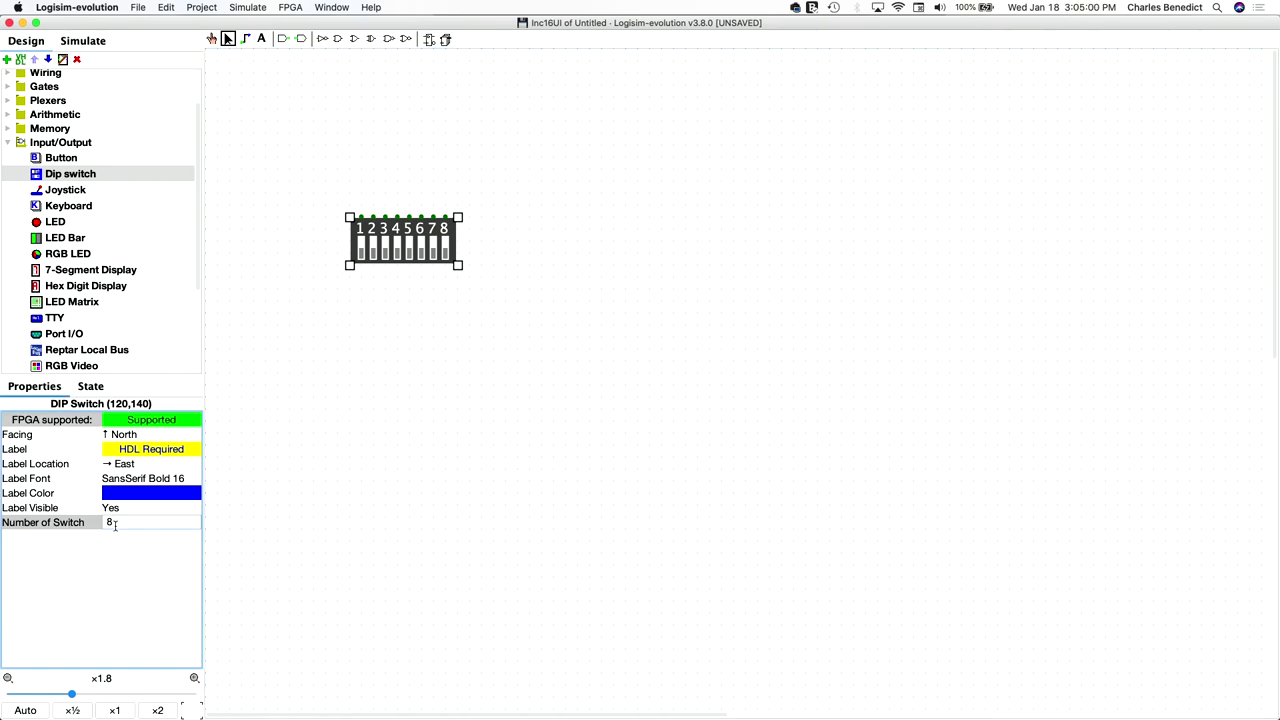
text(16)
key(Return)
click(140, 448)
text(s)
key(Return)
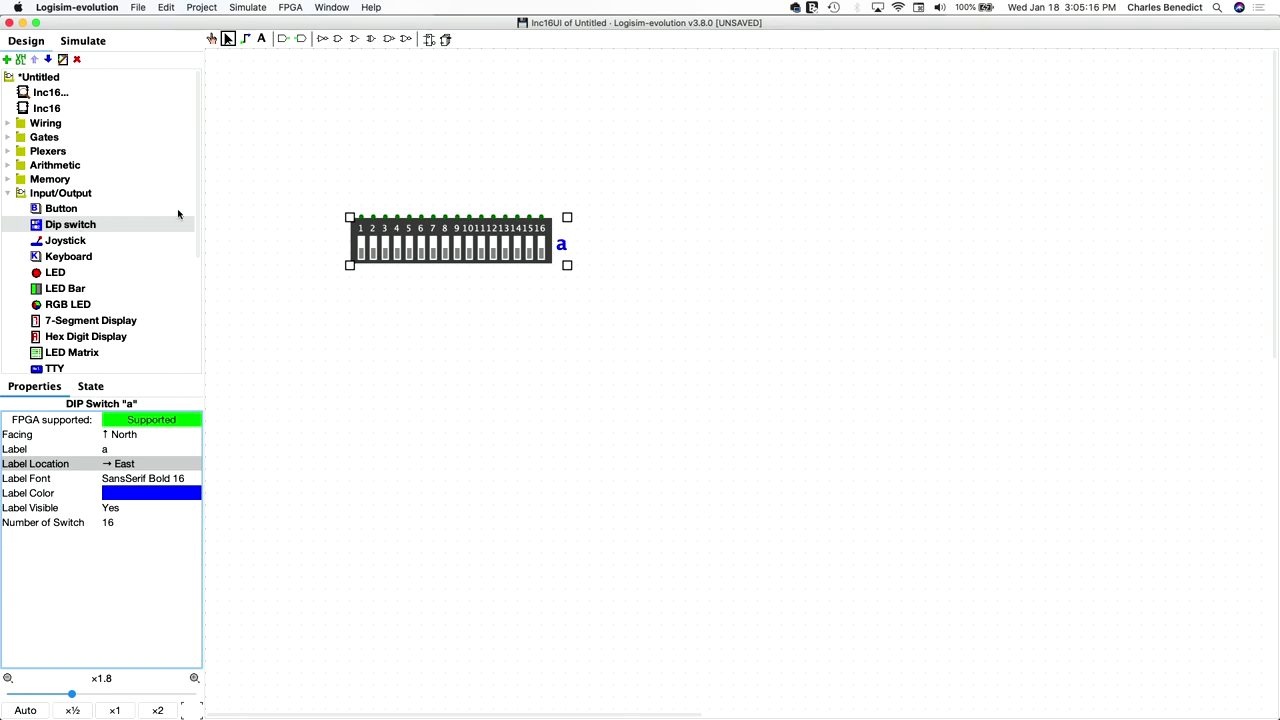
Step: Place the Inc16 subcircuit block on the canvas to the right of DIP switch a
click(44, 112)
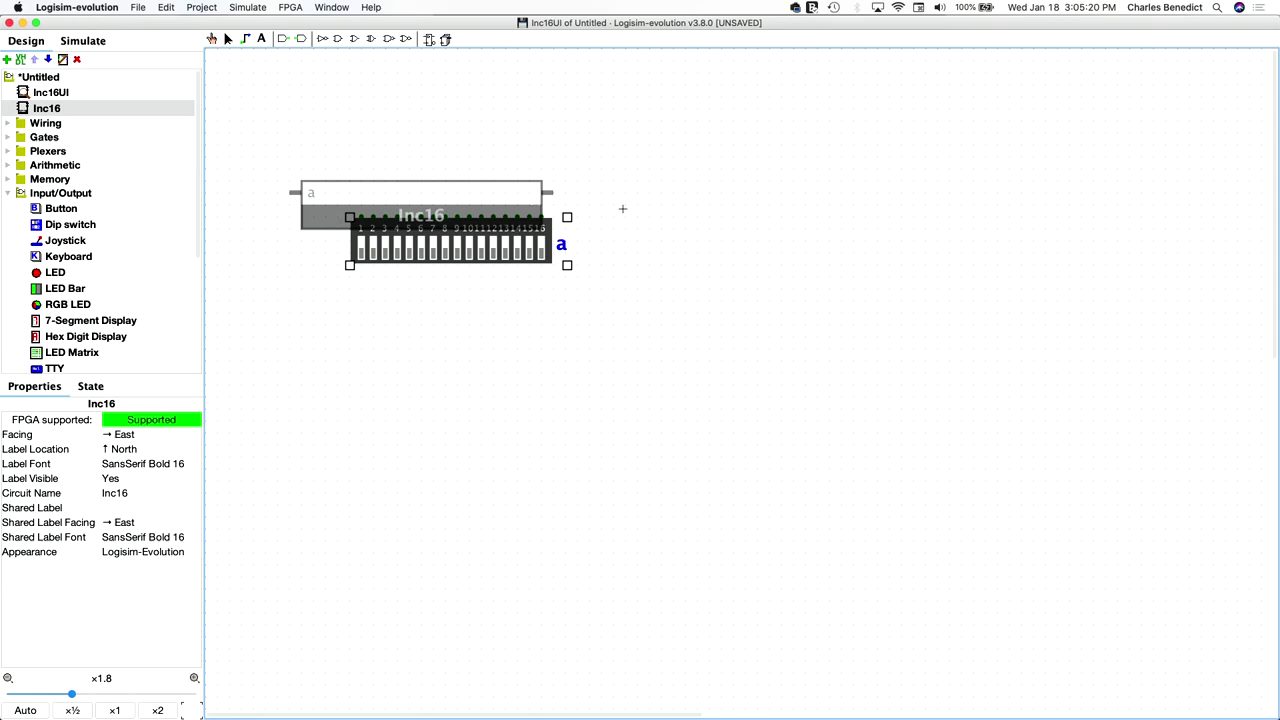
click(885, 205)
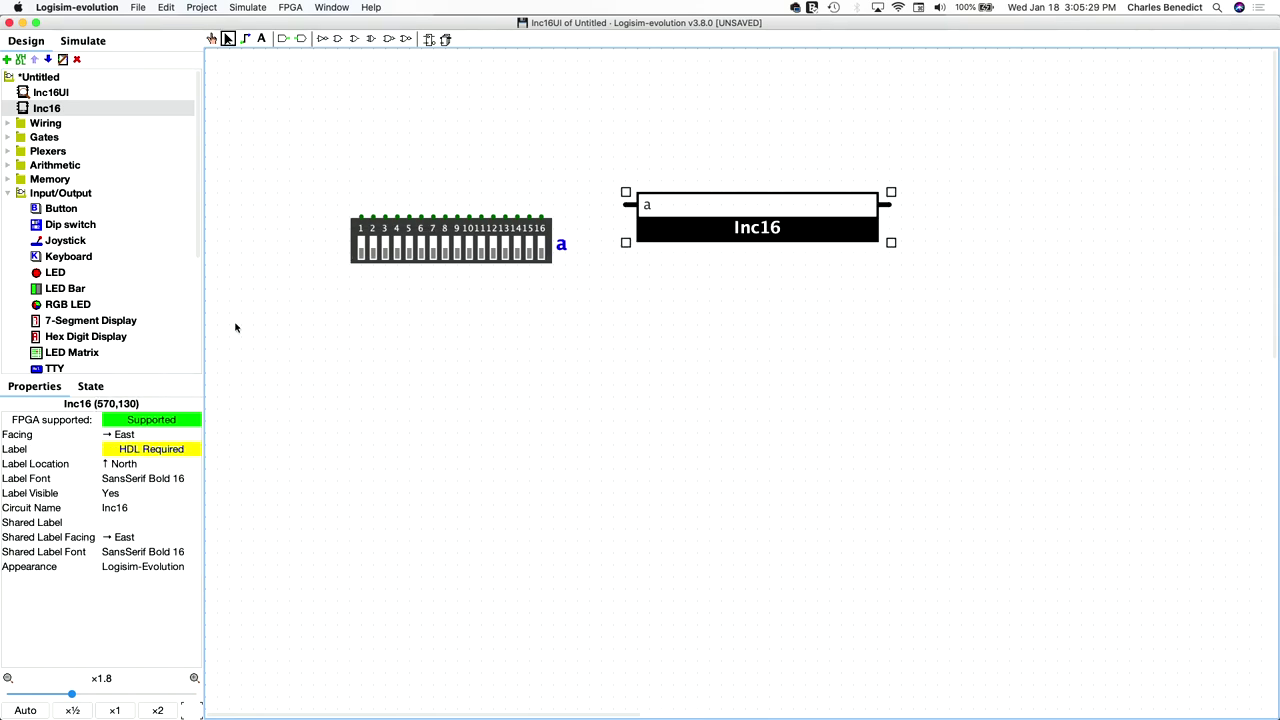
scroll(87, 262, down, 3)
scroll(87, 262, up, 3)
Step: Add a south-facing splitter with fan out 16 and 16-bit input width
click(8, 125)
click(62, 140)
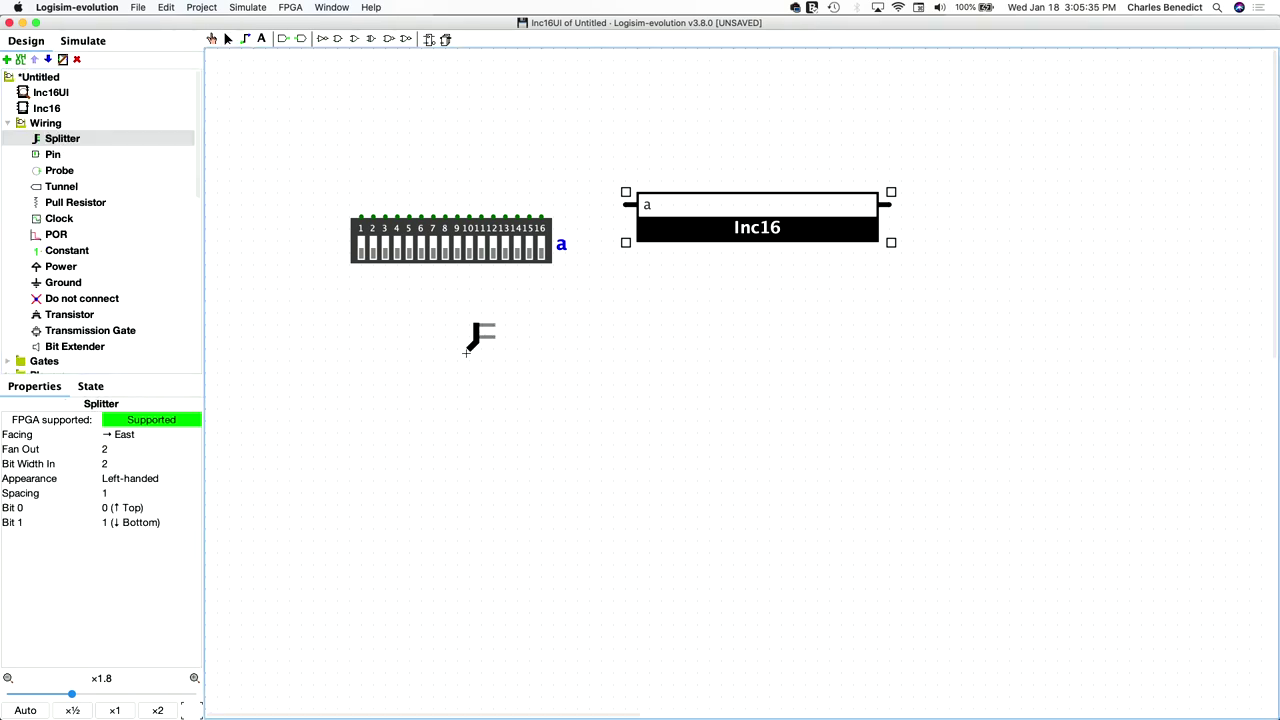
click(409, 349)
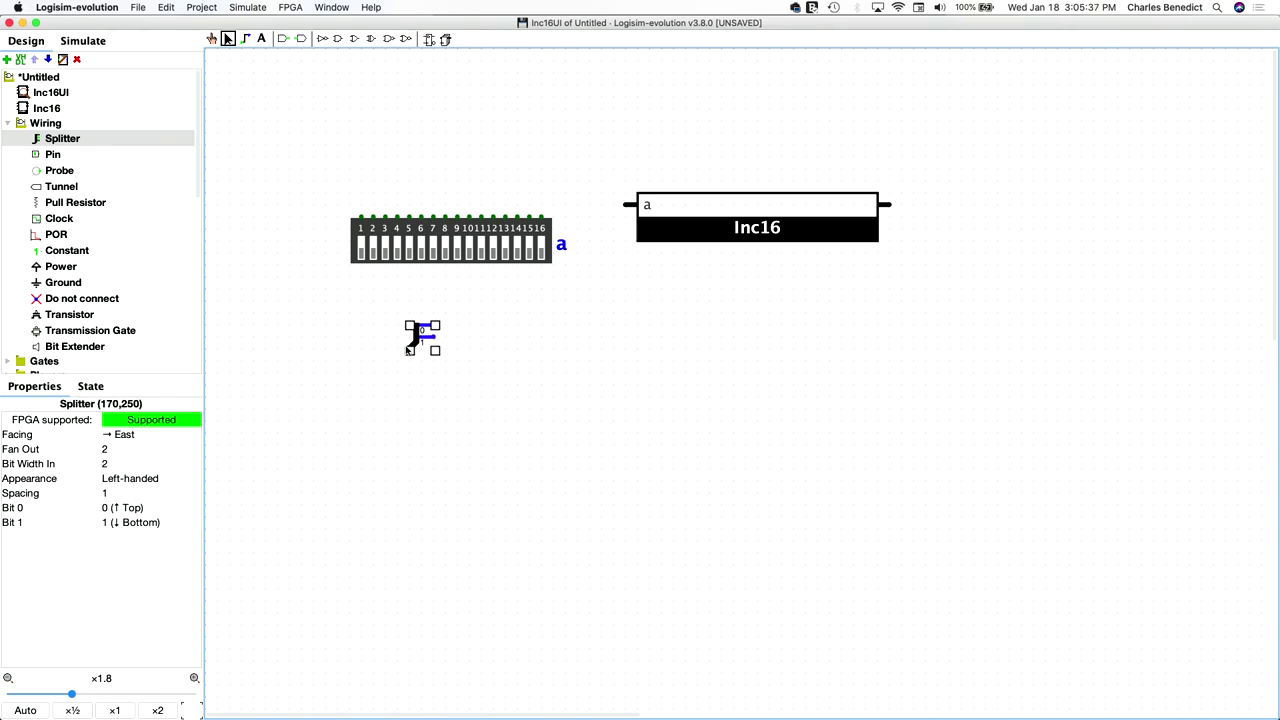
click(133, 436)
click(137, 466)
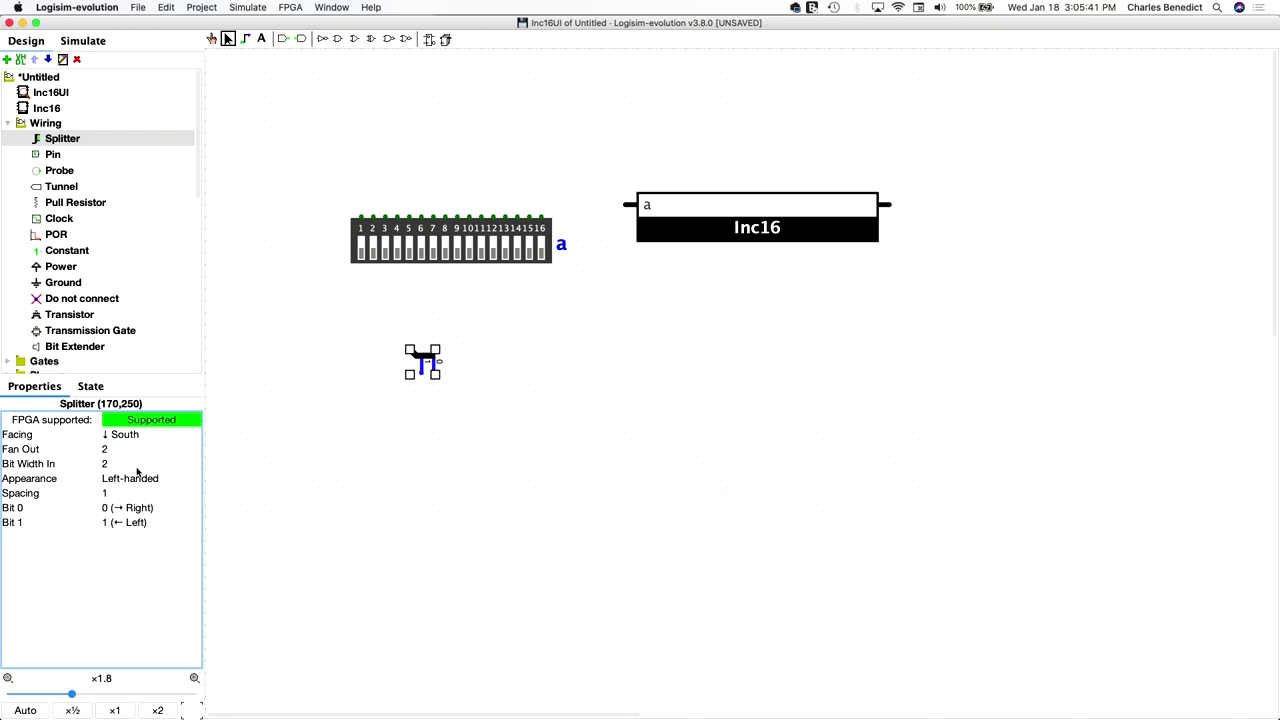
click(110, 450)
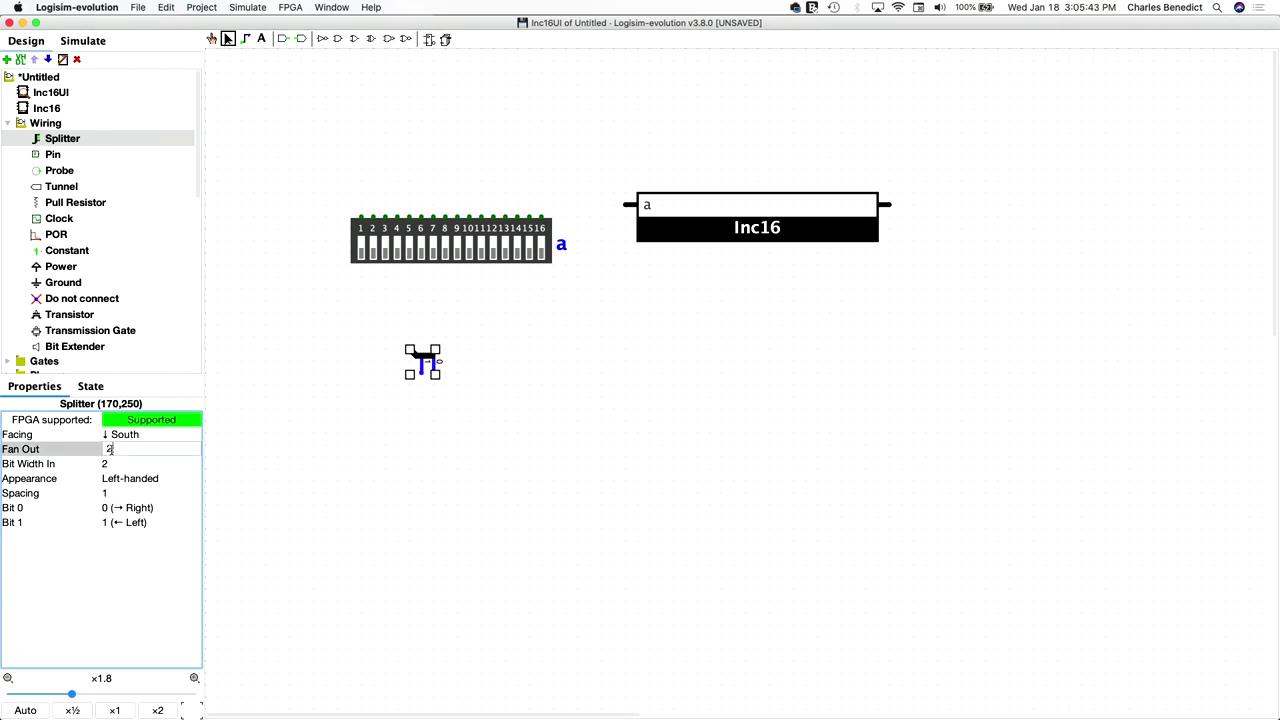
click(113, 463)
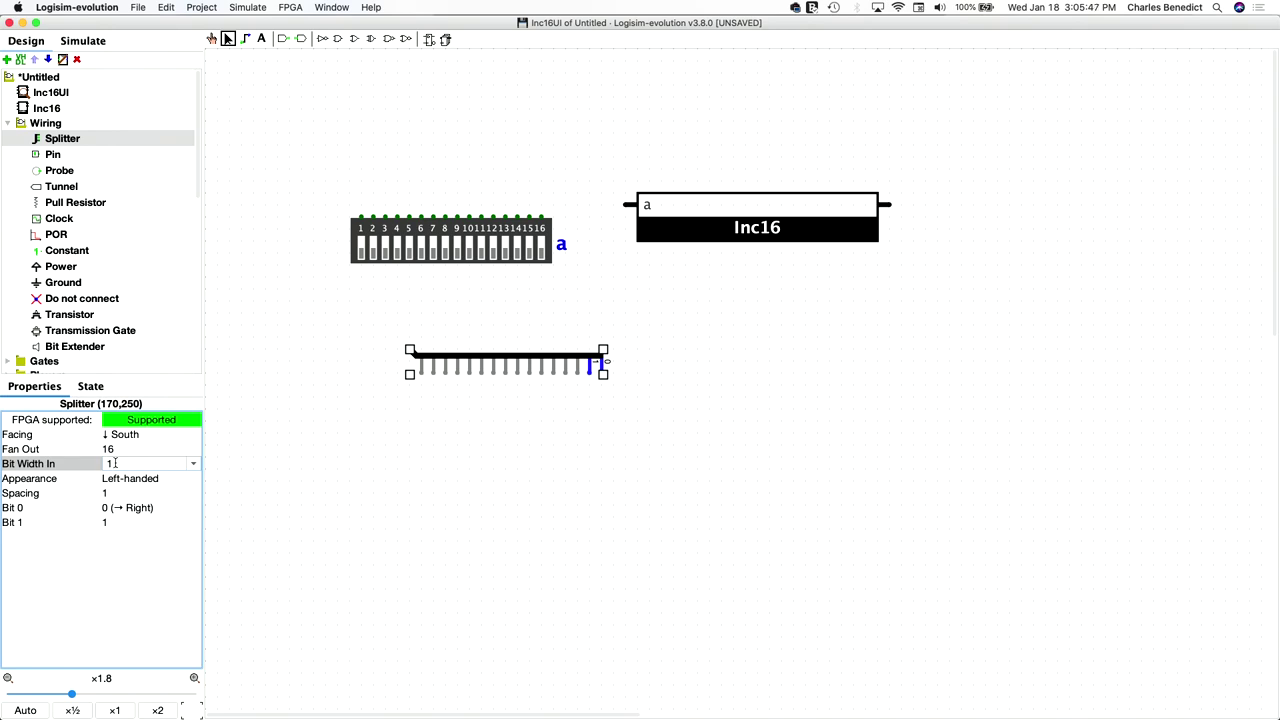
text(16)
key(Return)
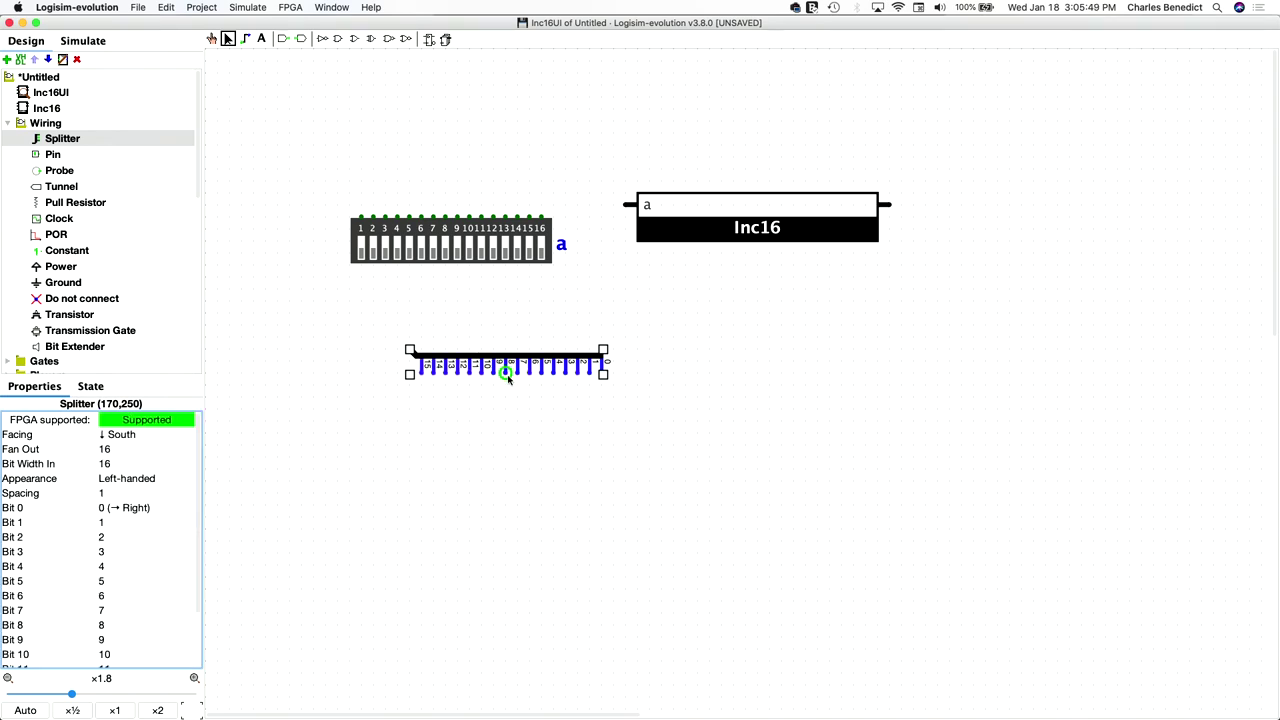
Step: Move the splitter onto the top of the switches and wire its bus to Inc16's a input
drag(530, 372, 483, 196)
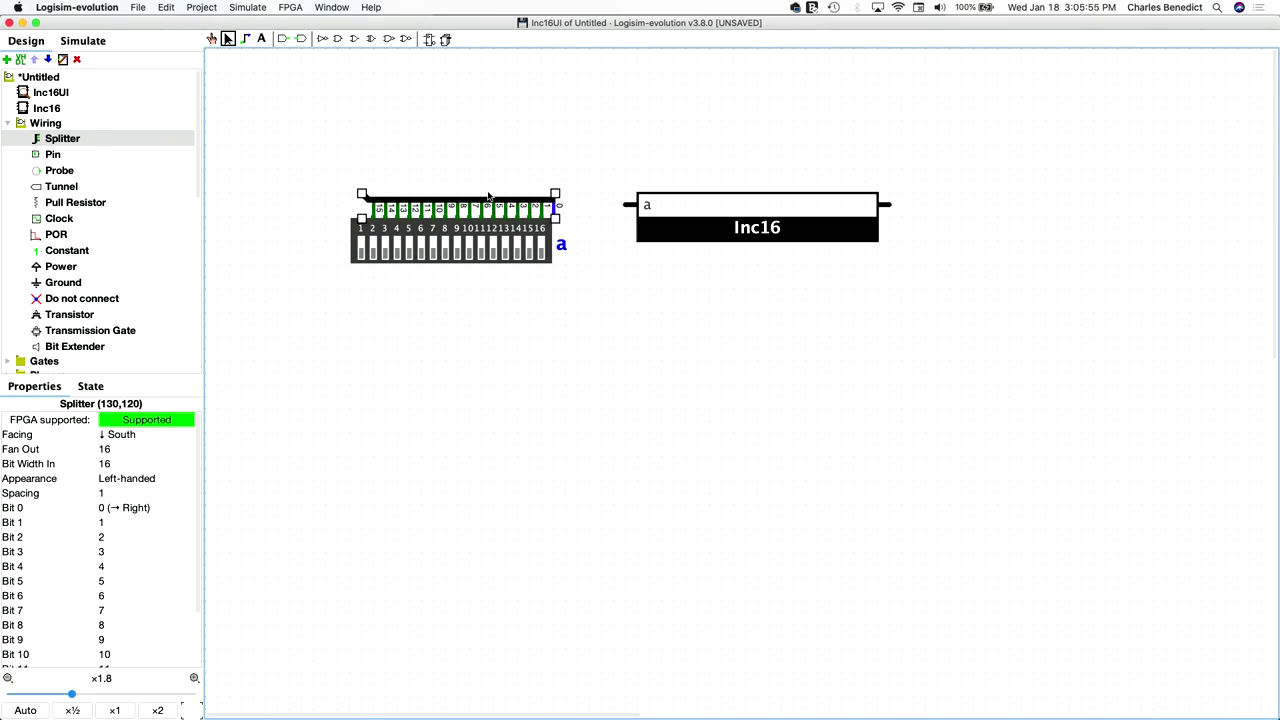
click(482, 152)
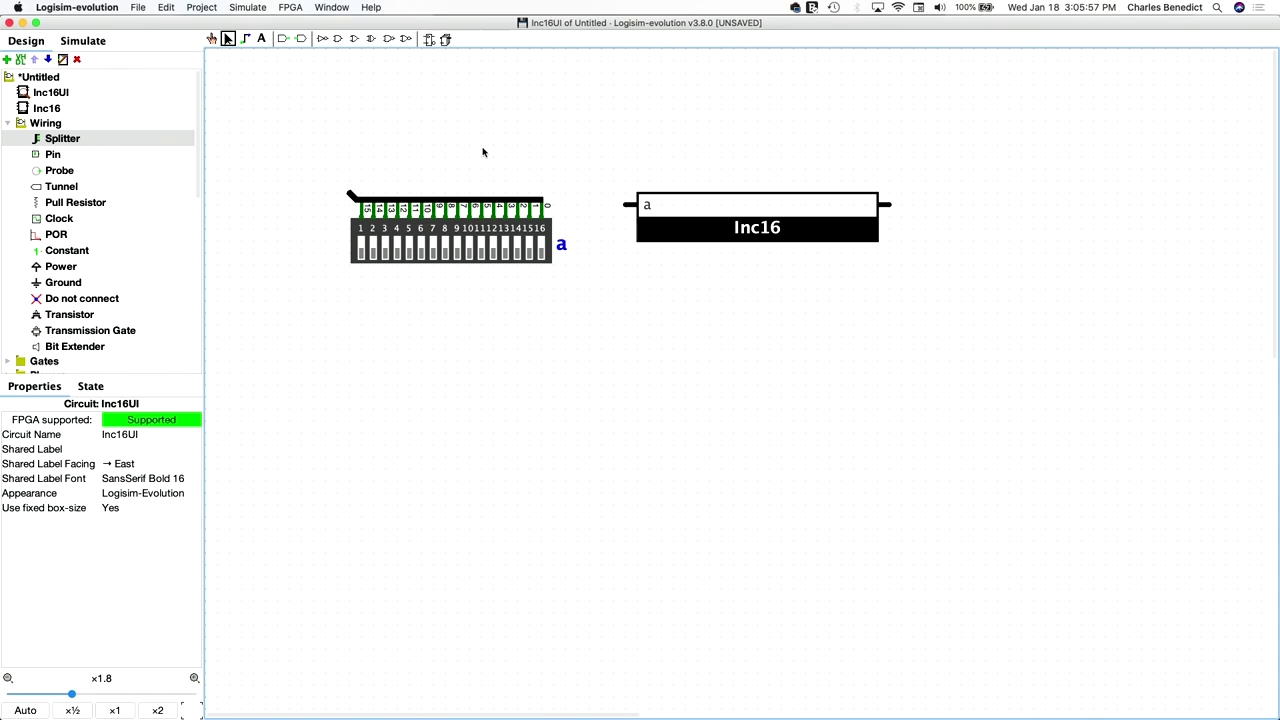
click(548, 198)
click(594, 184)
drag(553, 193, 634, 205)
Step: Place an LED bar right of Inc16, labelled o with 16 segments
scroll(718, 322, right, 2)
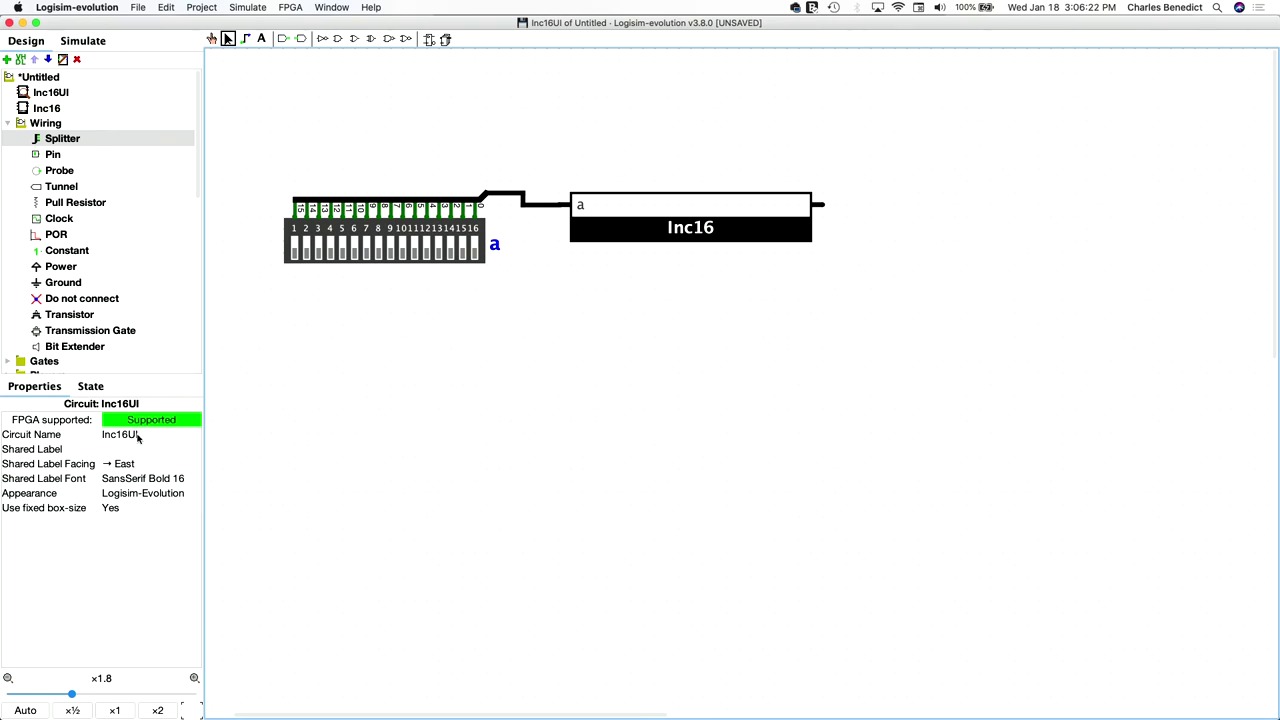
scroll(60, 196, down, 10)
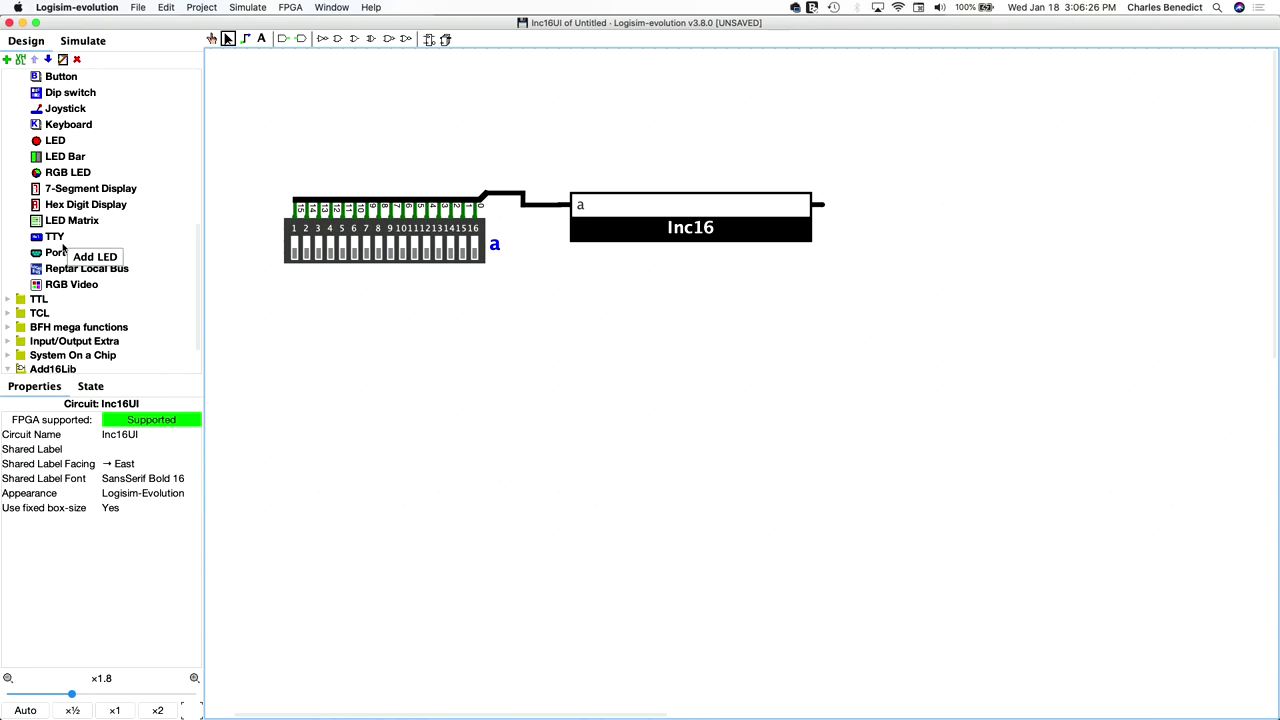
scroll(62, 244, up, 3)
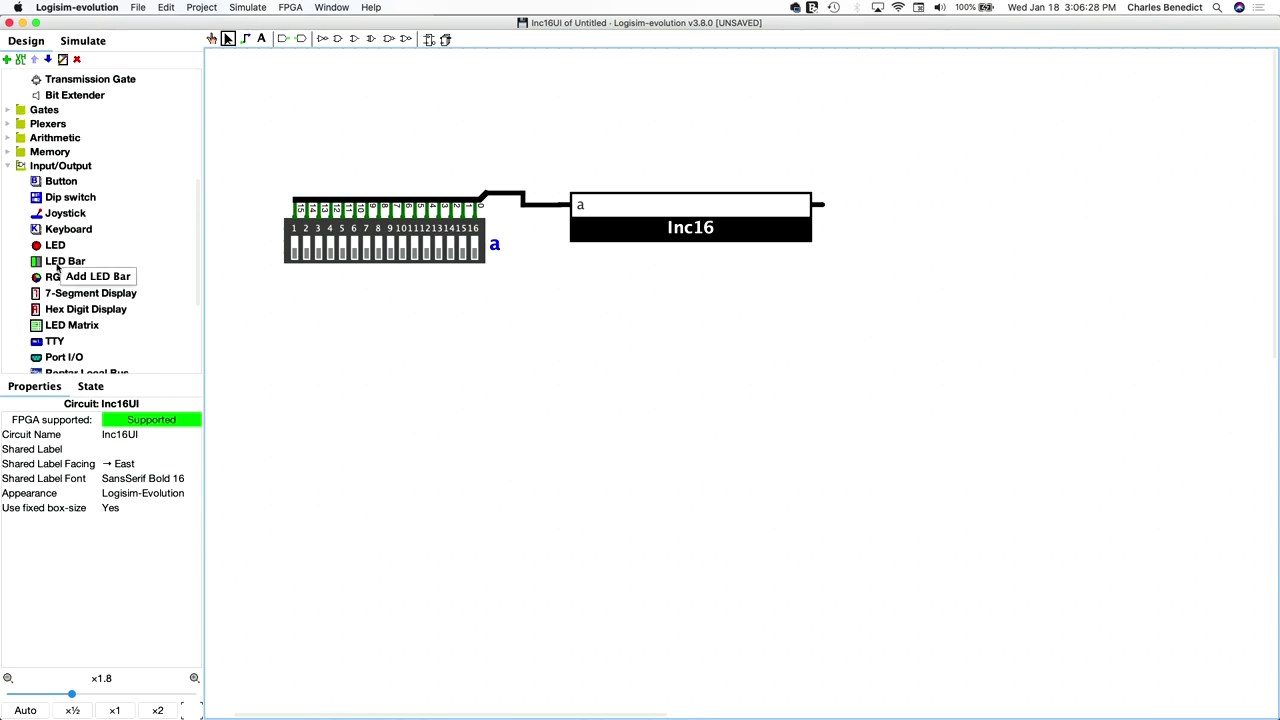
click(57, 264)
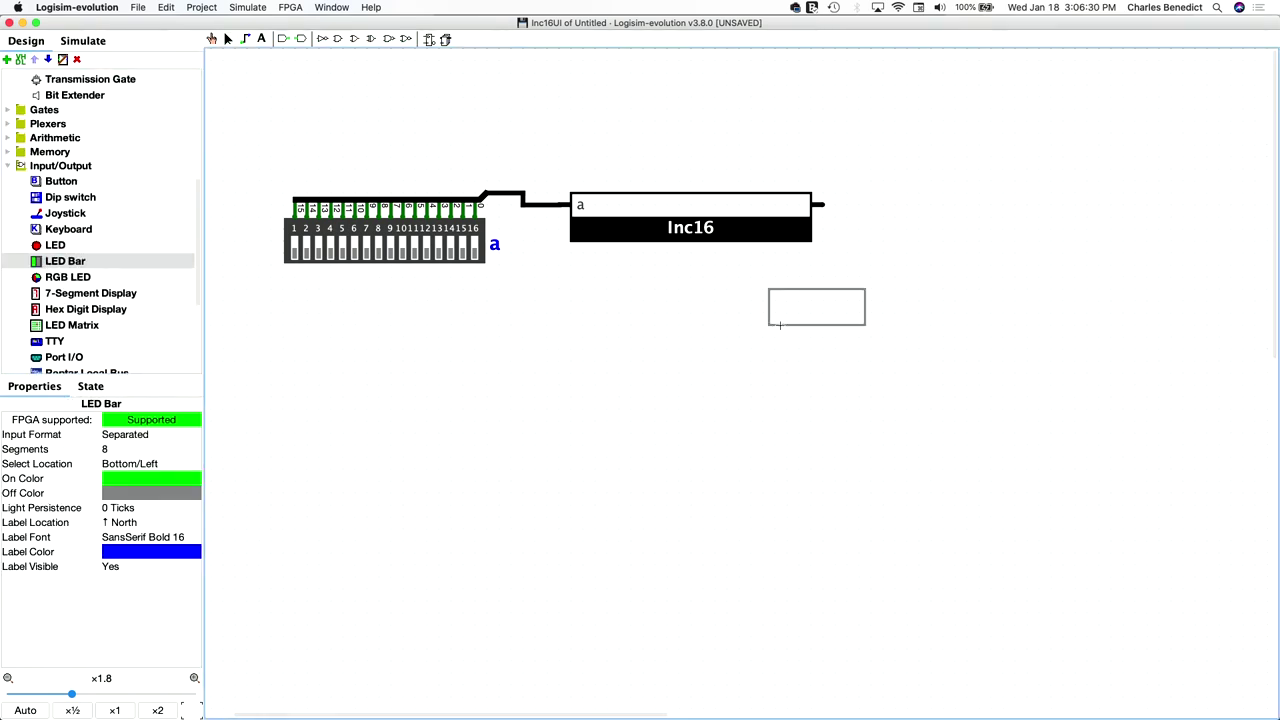
click(971, 228)
click(128, 521)
text(o)
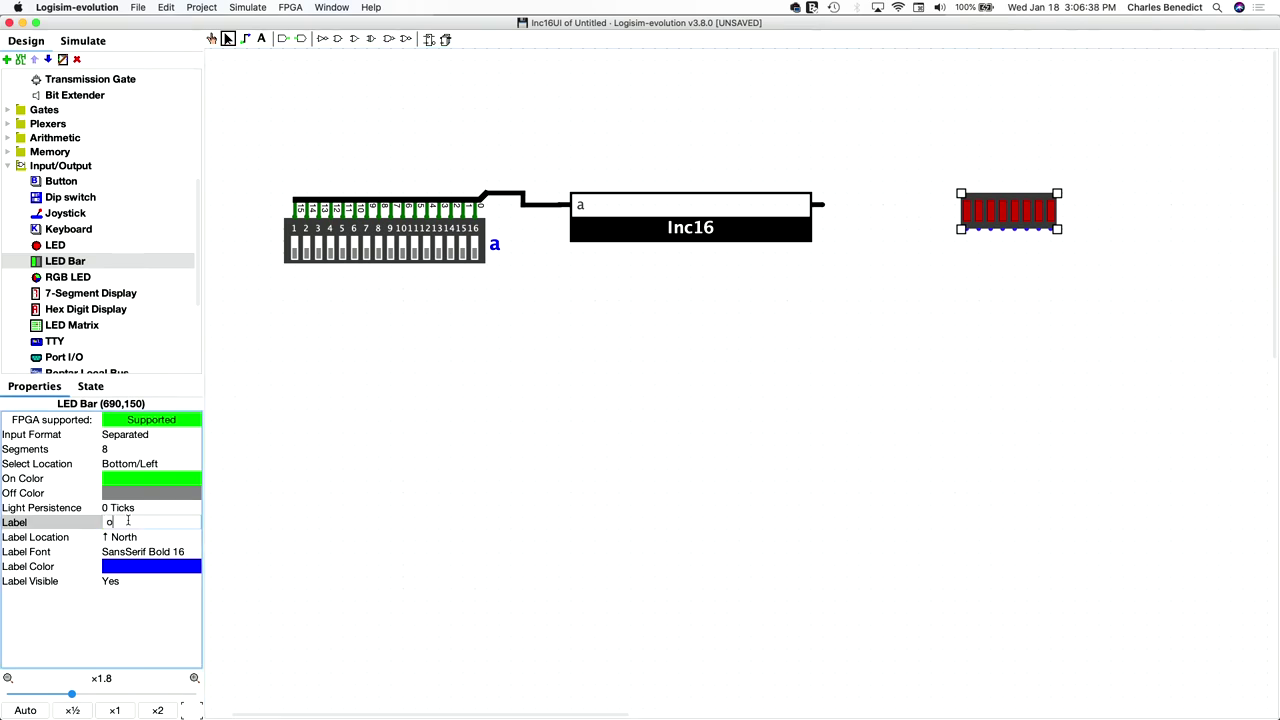
key(Return)
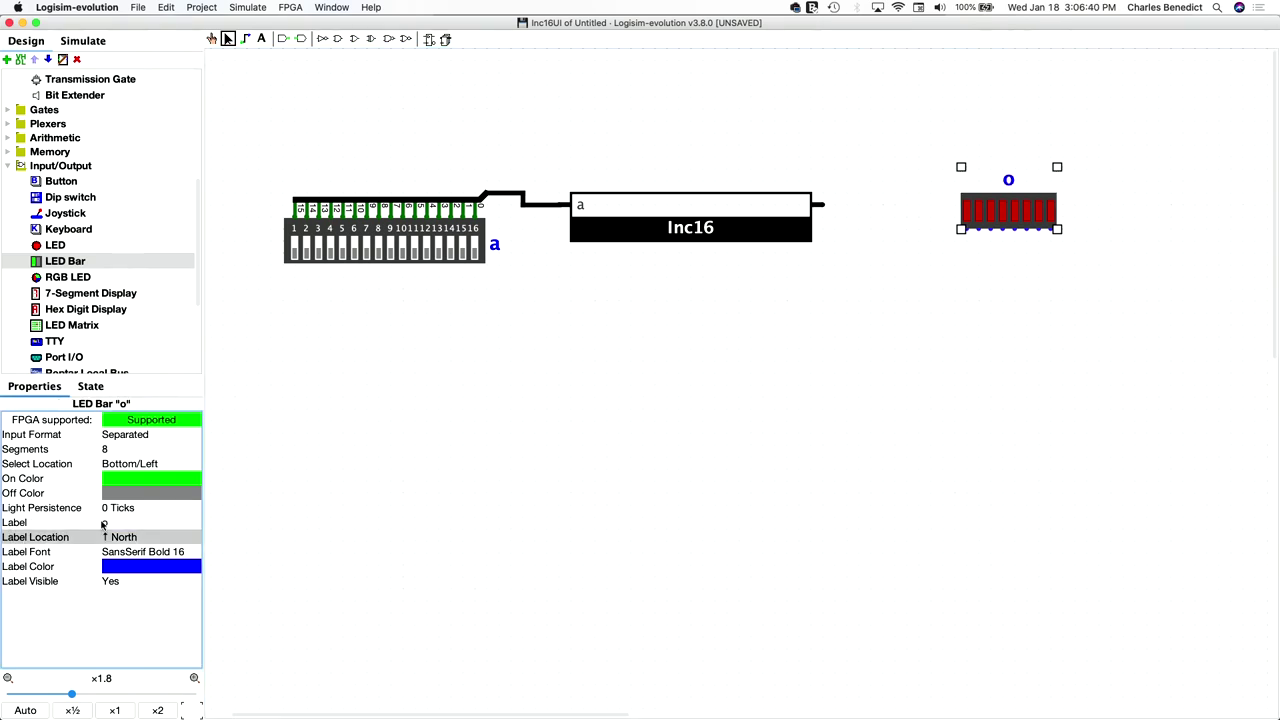
click(124, 452)
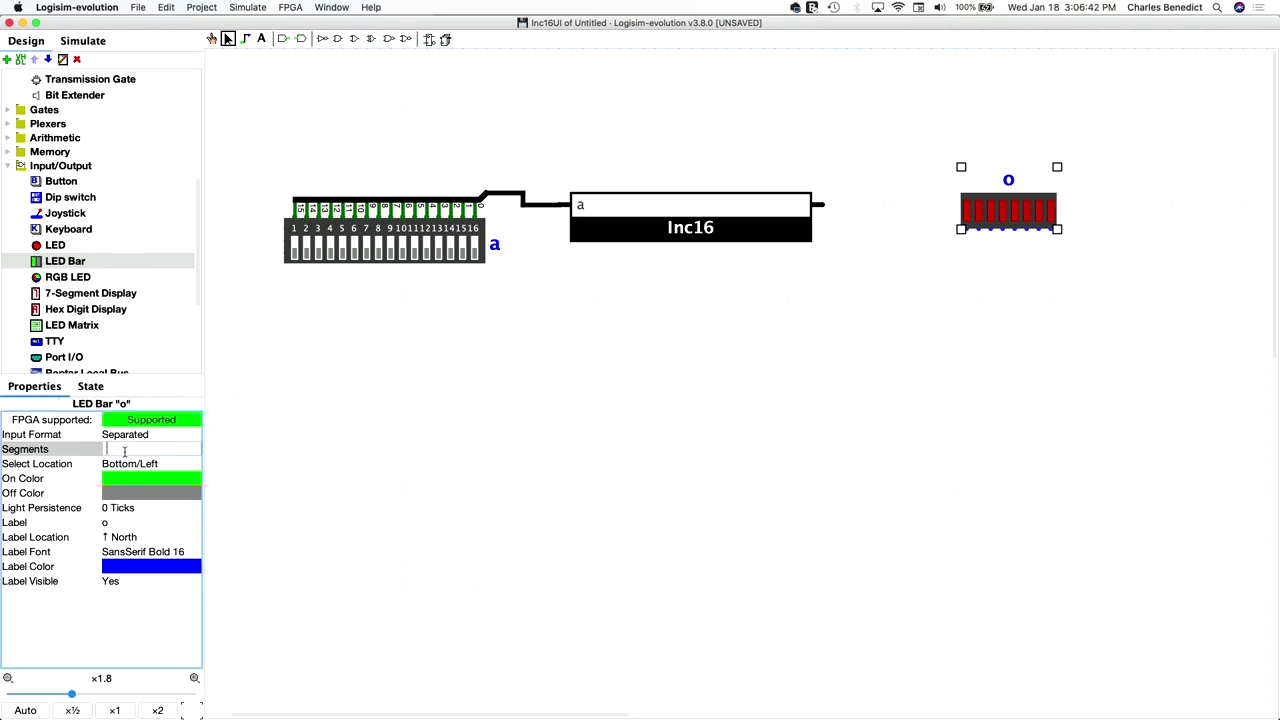
key(Return)
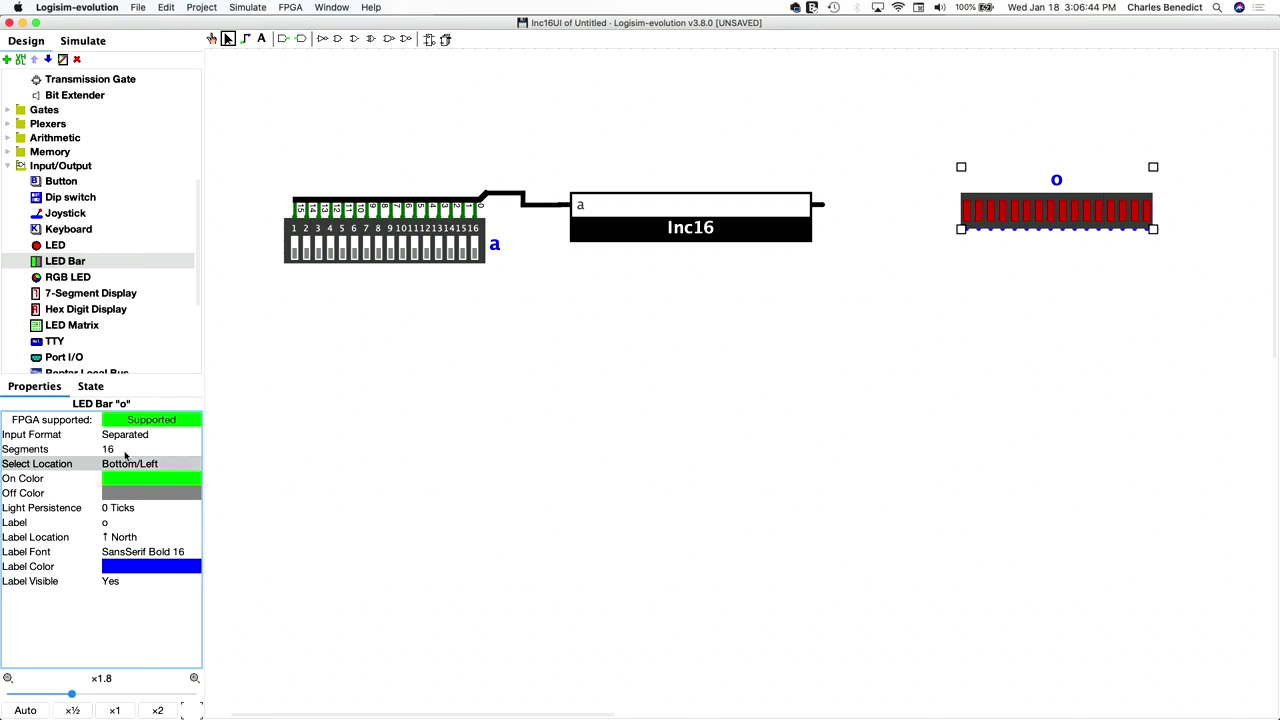
Step: Add a north-facing, right-handed splitter with fan out 16 and 16-bit input width
scroll(109, 262, up, 5)
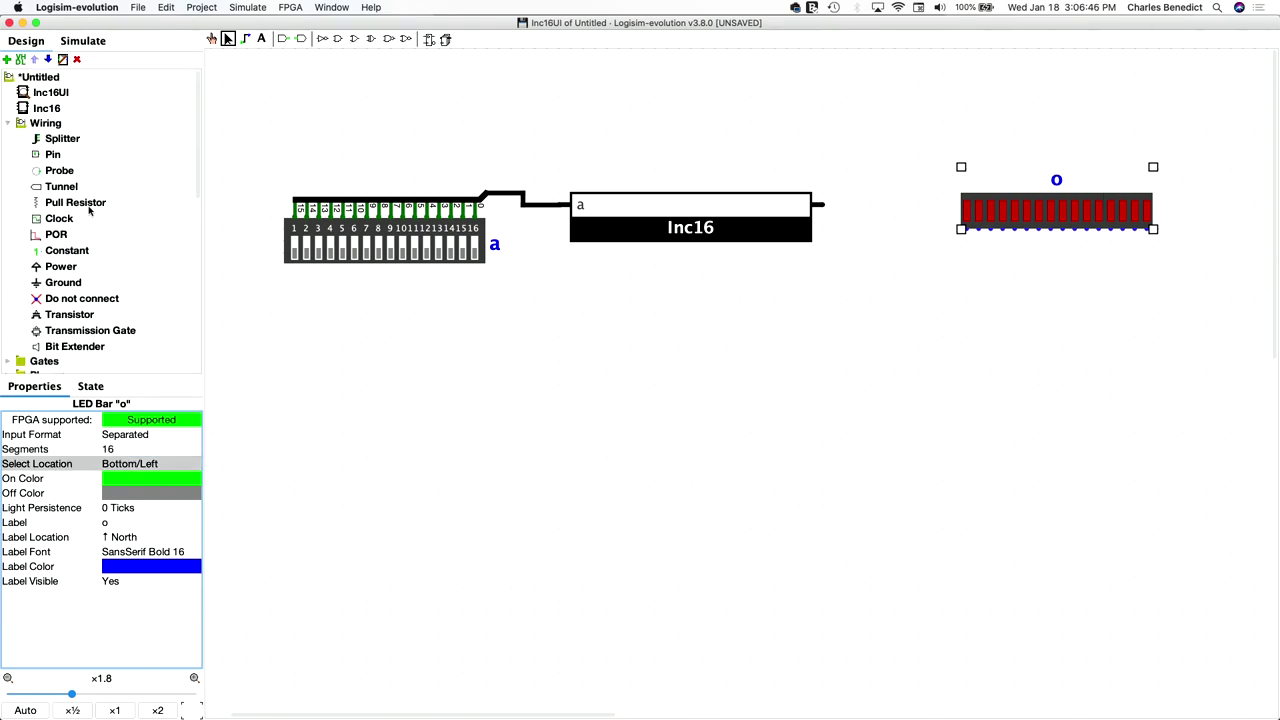
click(62, 138)
click(772, 360)
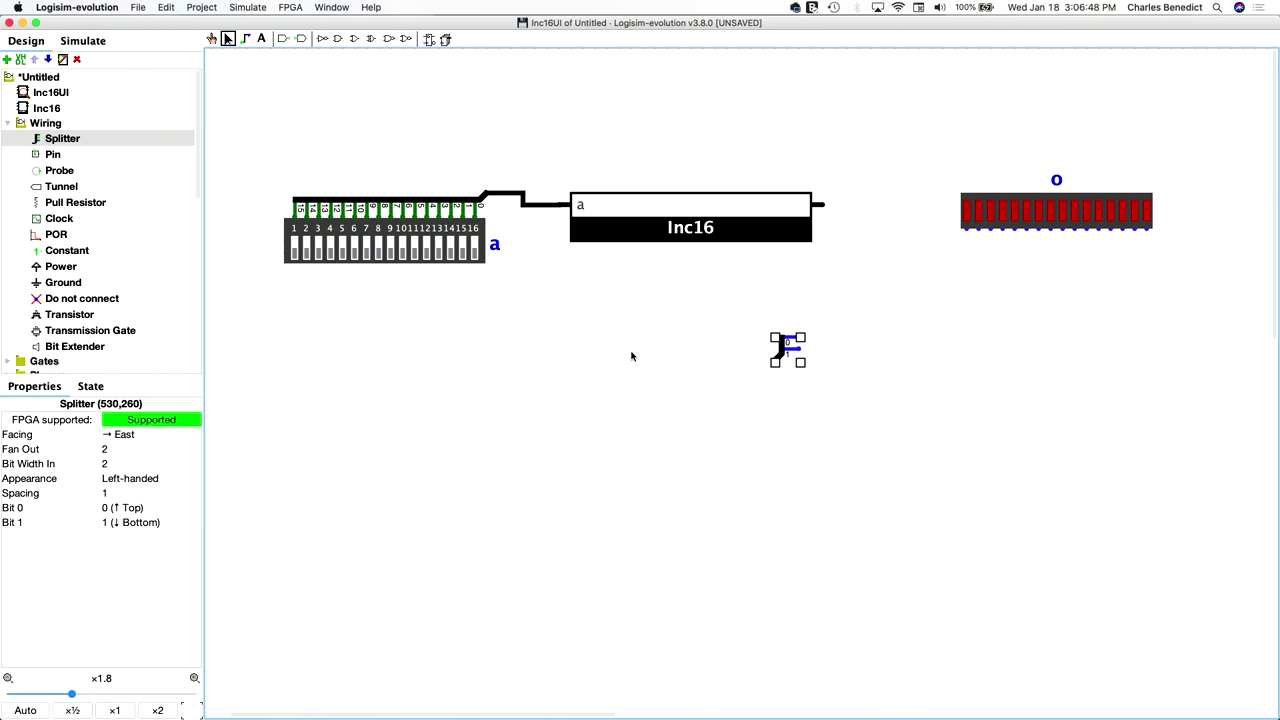
click(130, 436)
click(126, 450)
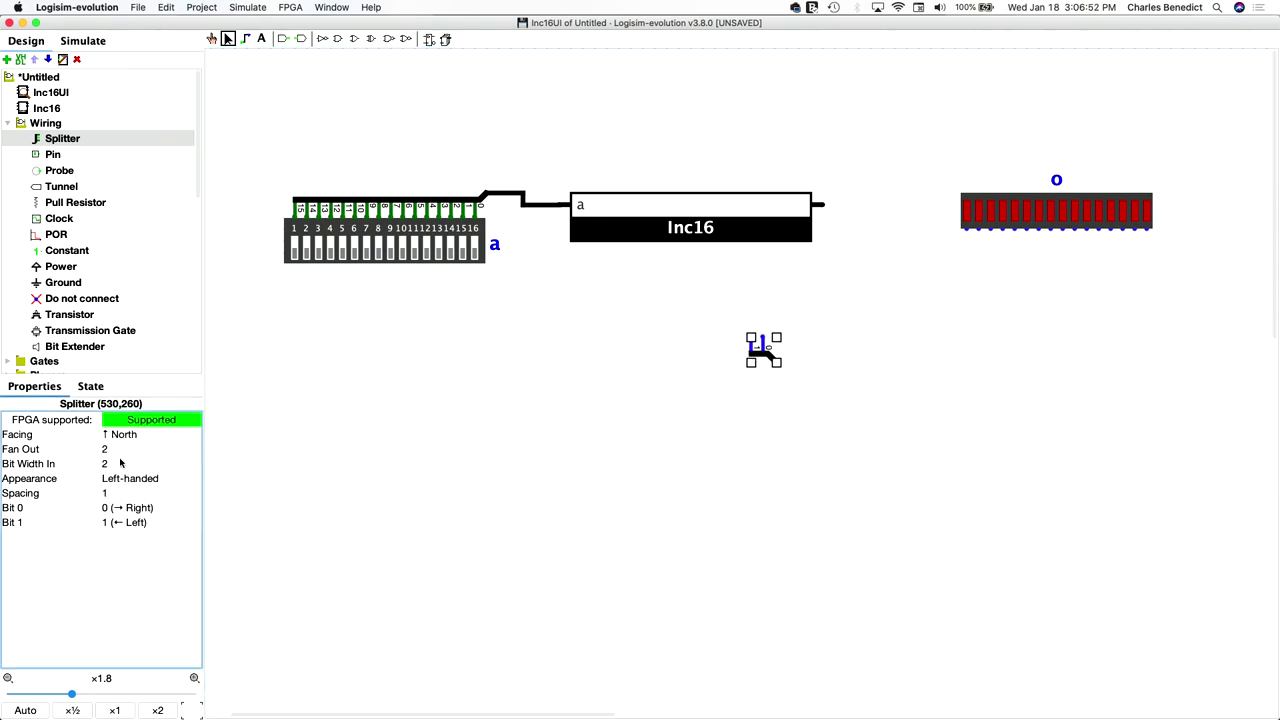
click(119, 481)
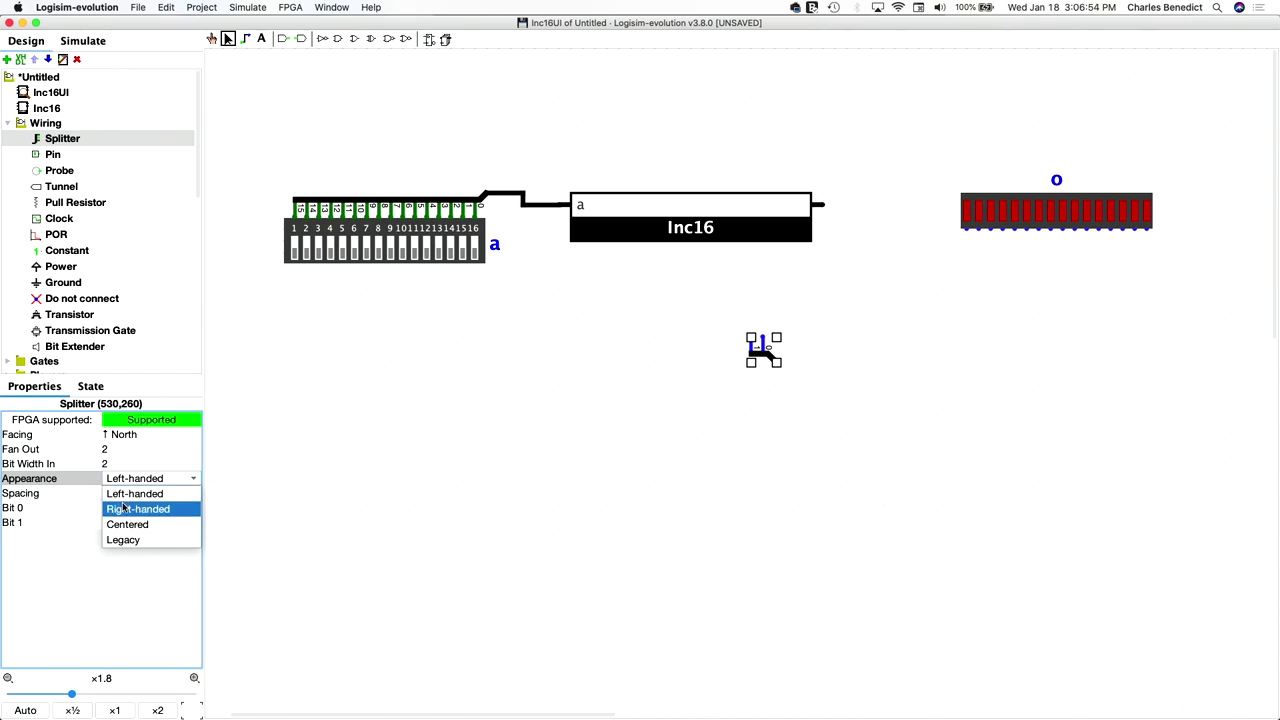
click(123, 508)
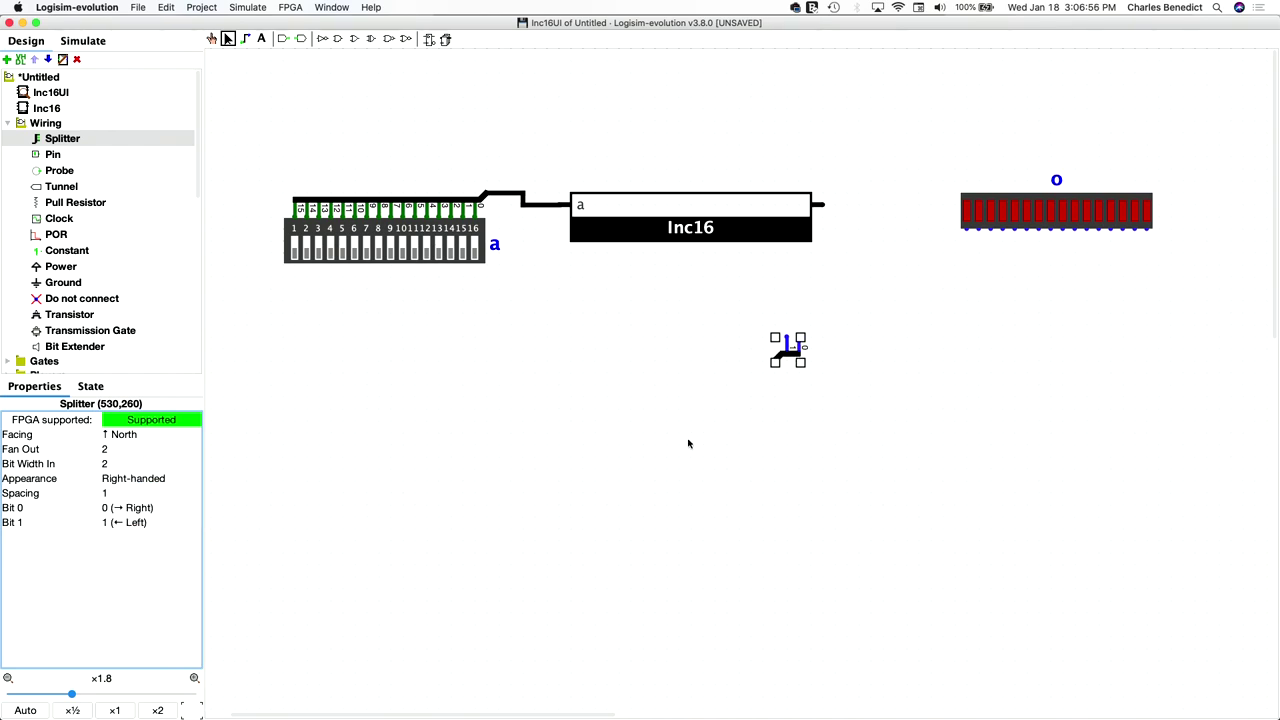
click(118, 450)
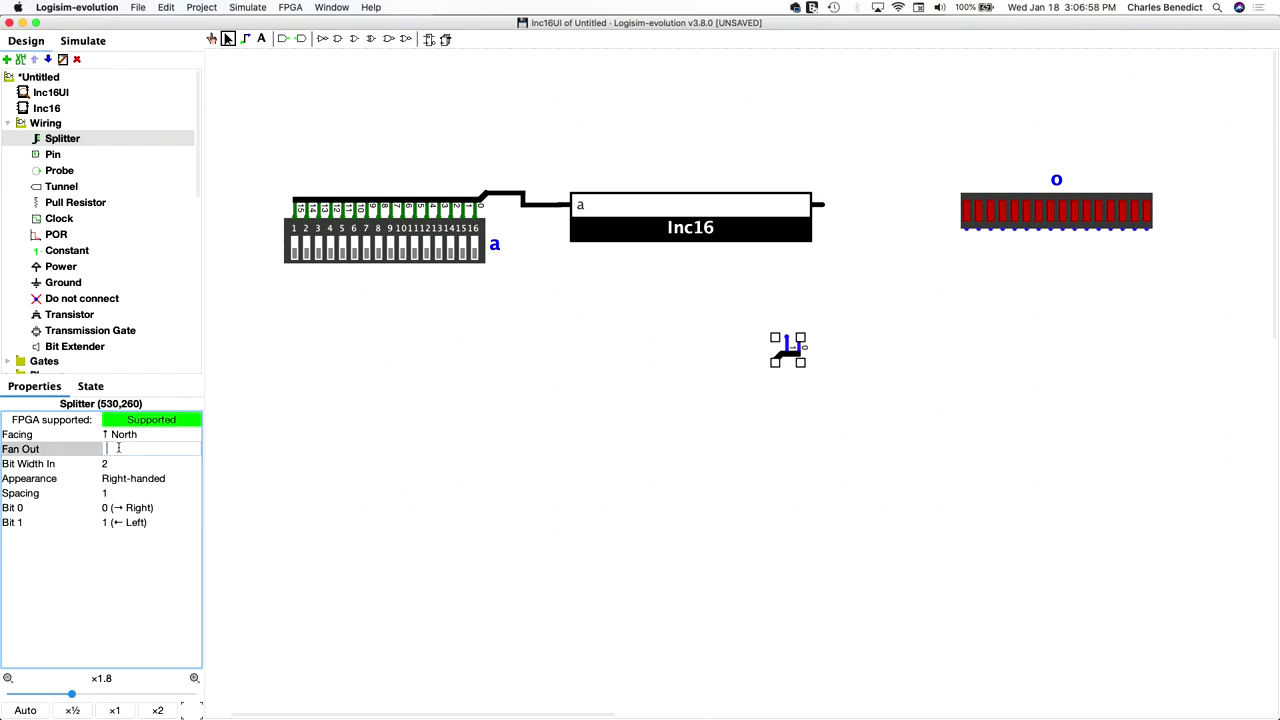
key(Return)
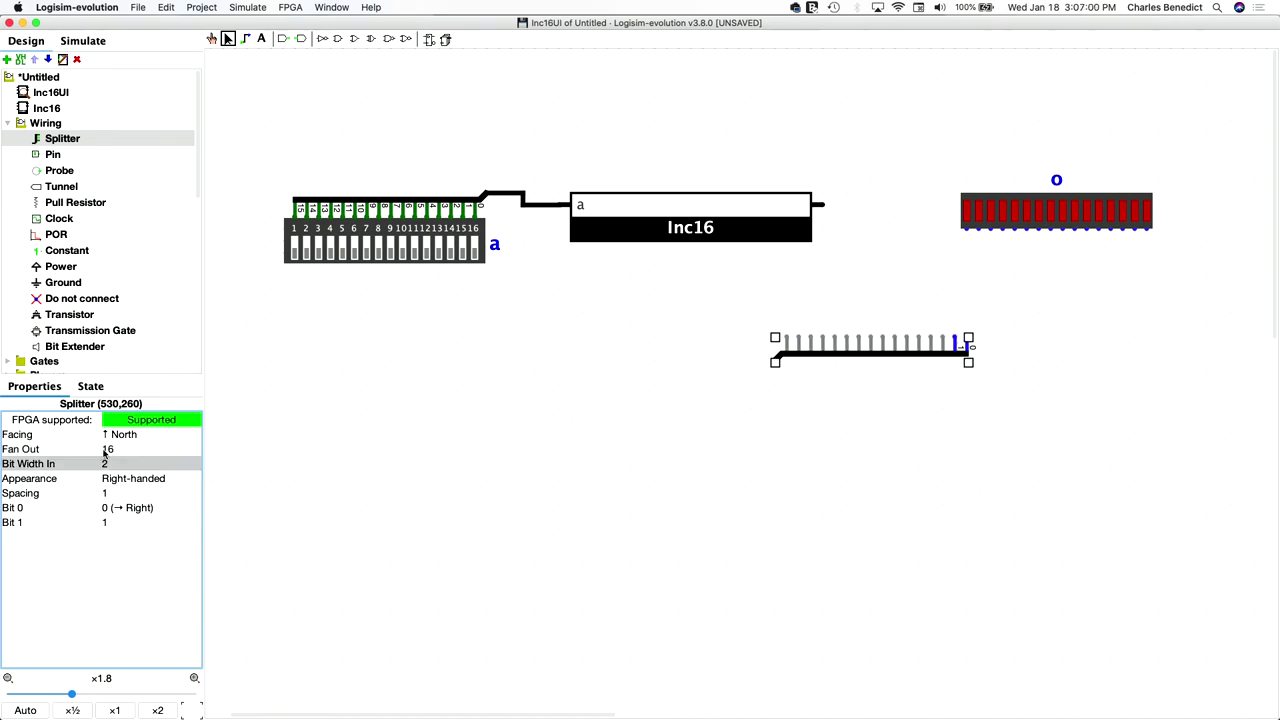
click(129, 463)
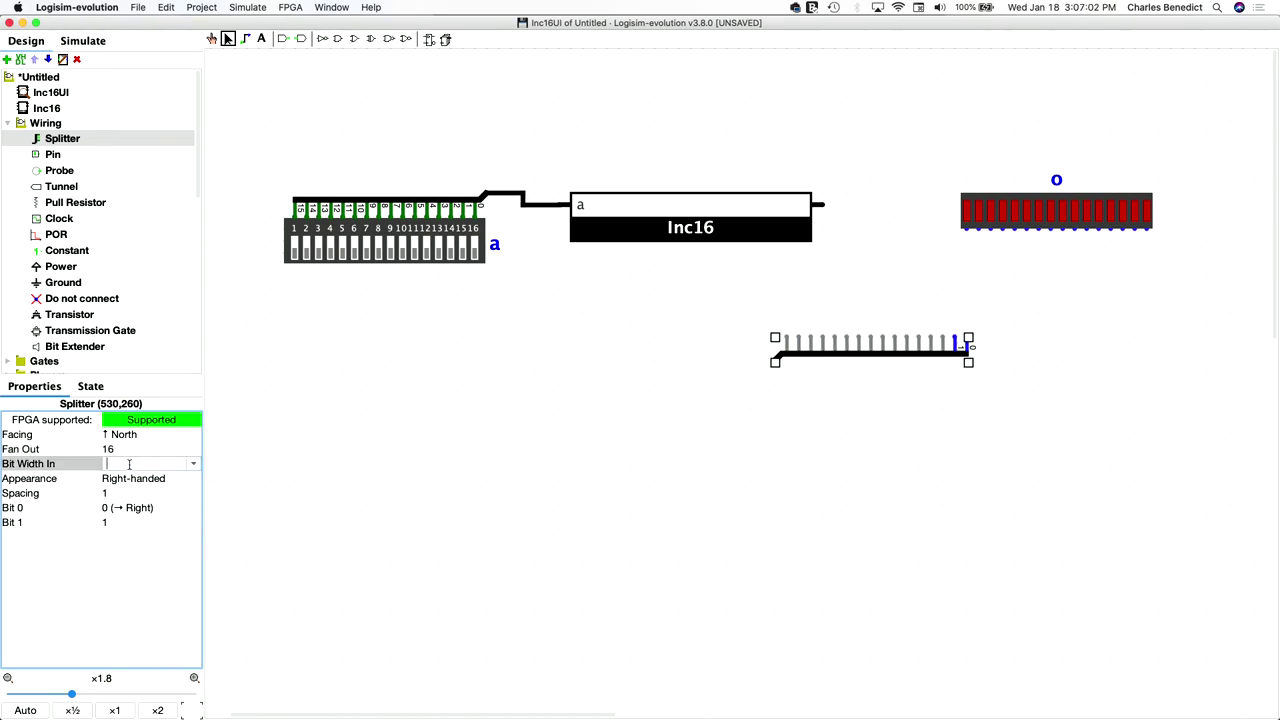
text(16)
click(479, 391)
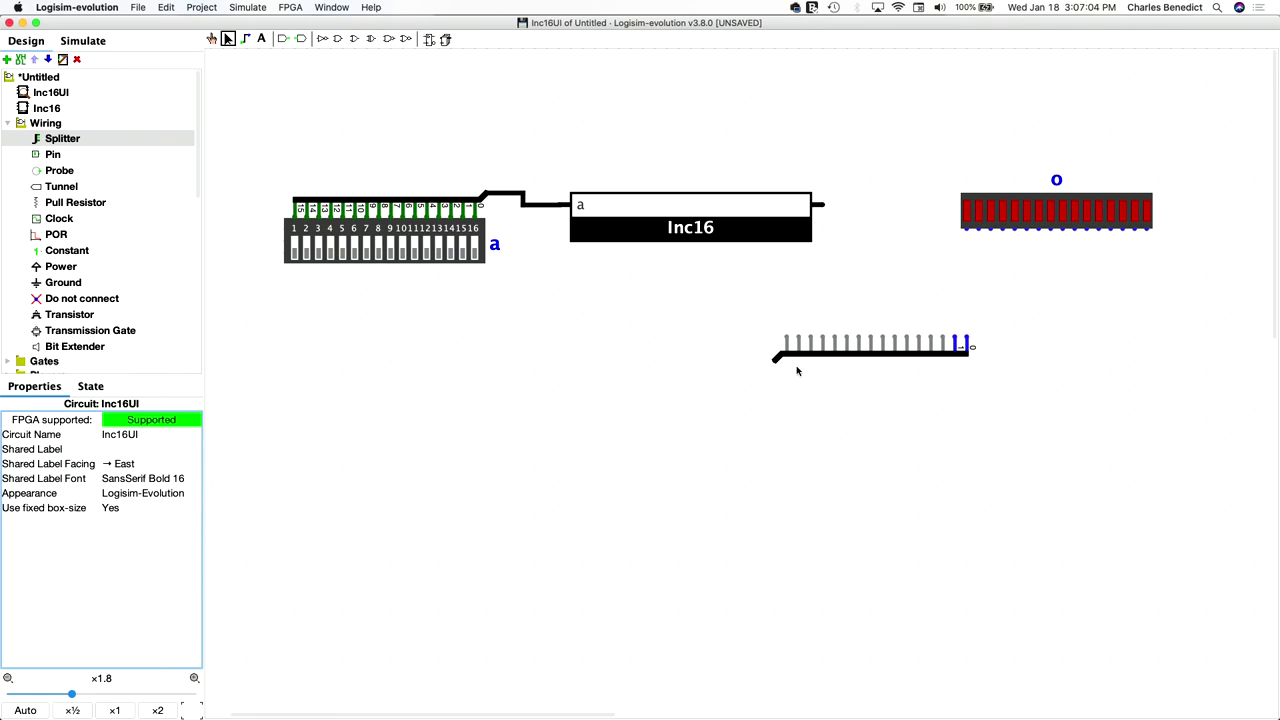
click(860, 352)
click(113, 465)
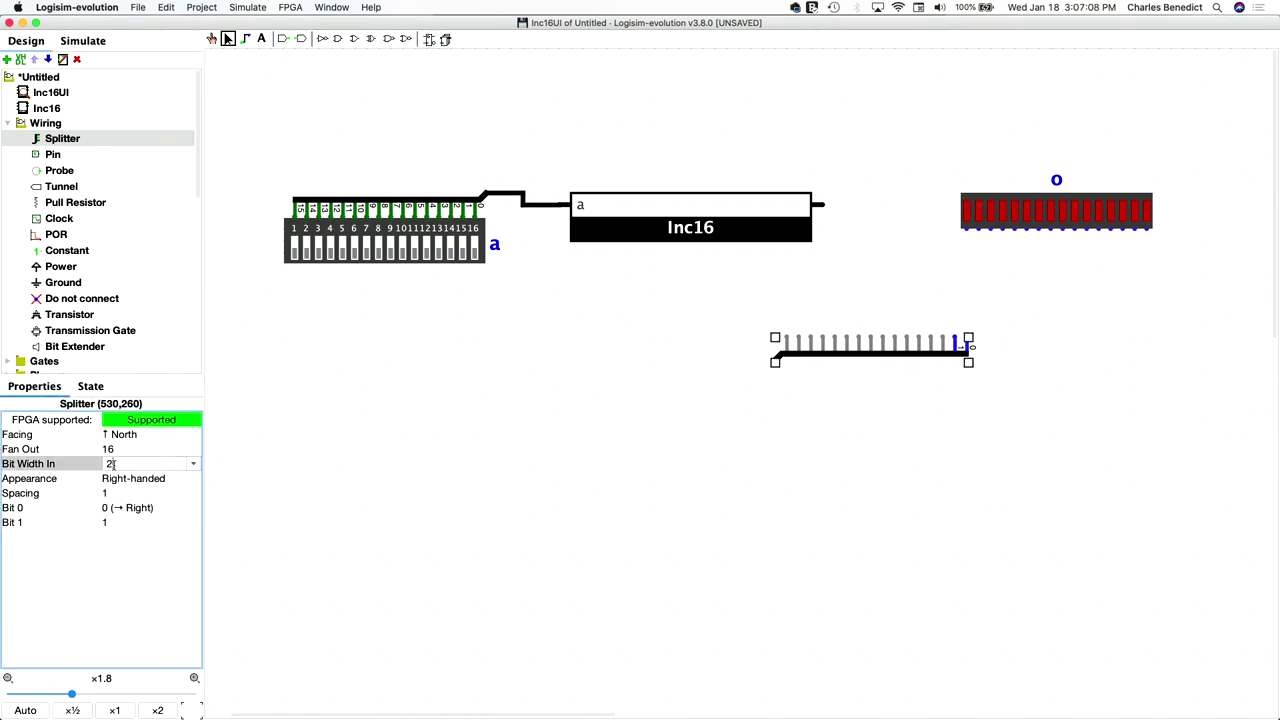
text(16)
key(Return)
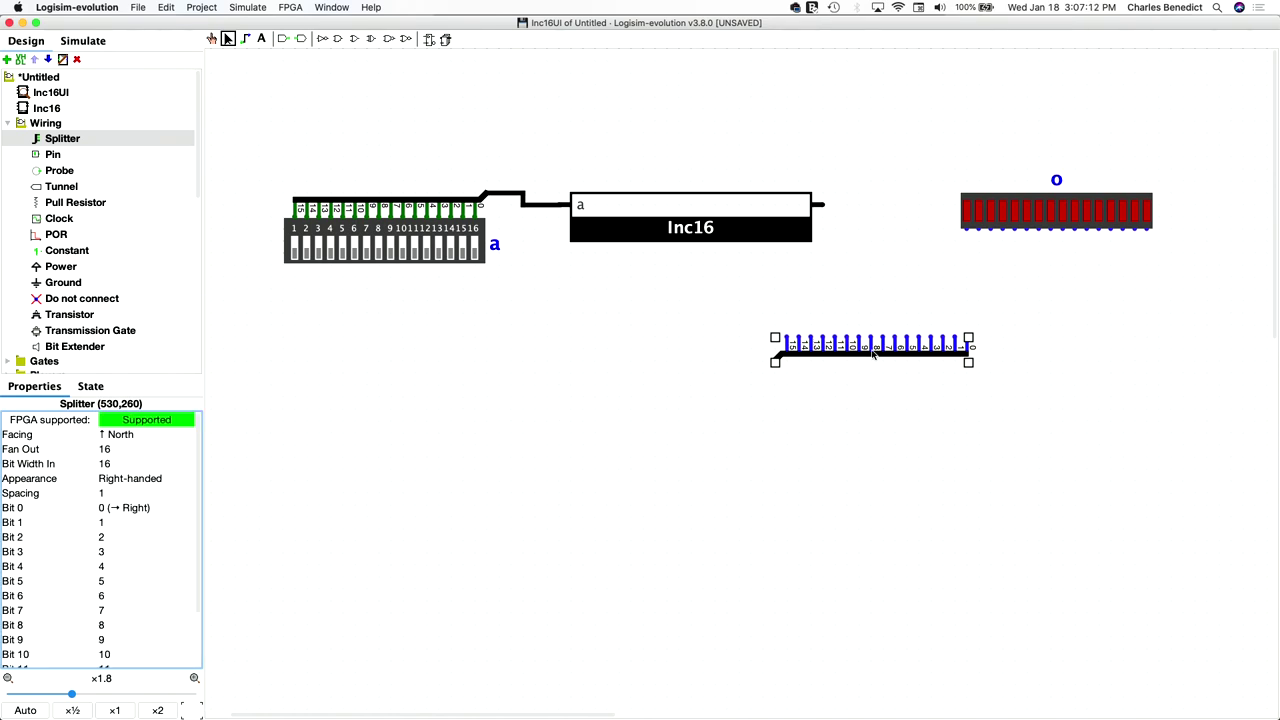
Step: Move the splitter under LED bar o and wire Inc16's output to it
drag(873, 352, 1049, 247)
click(867, 295)
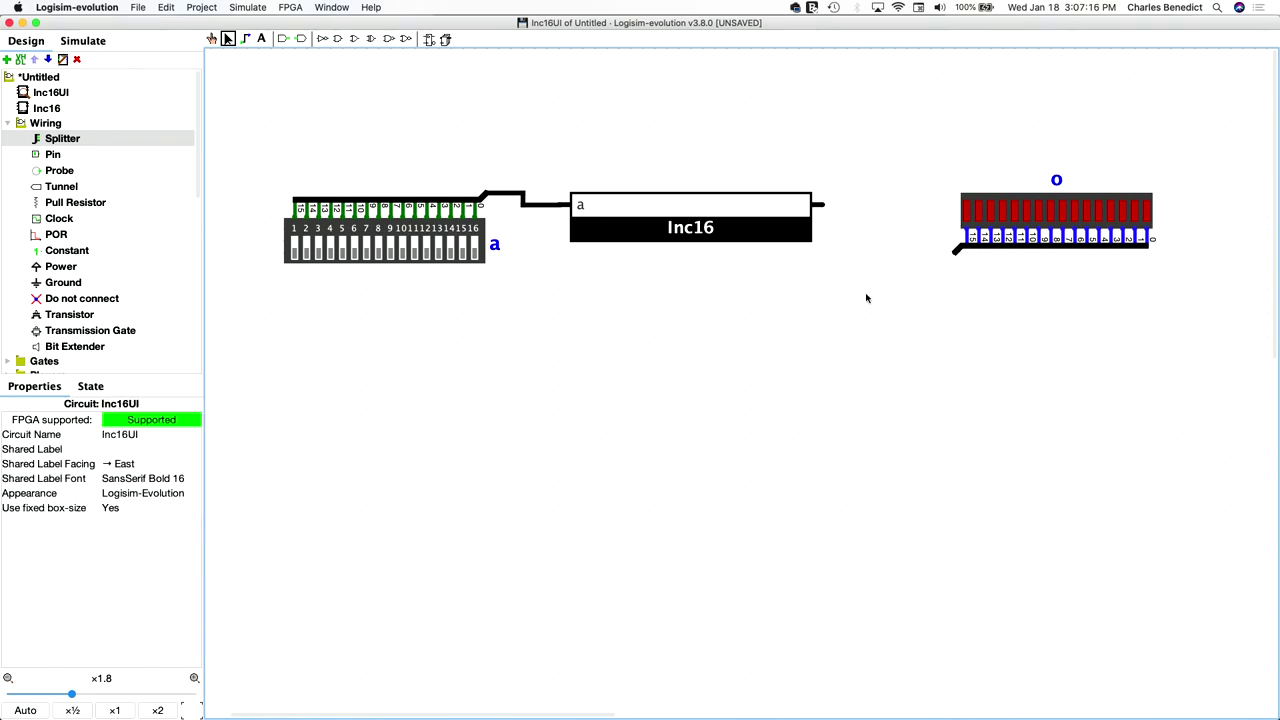
drag(955, 254, 823, 205)
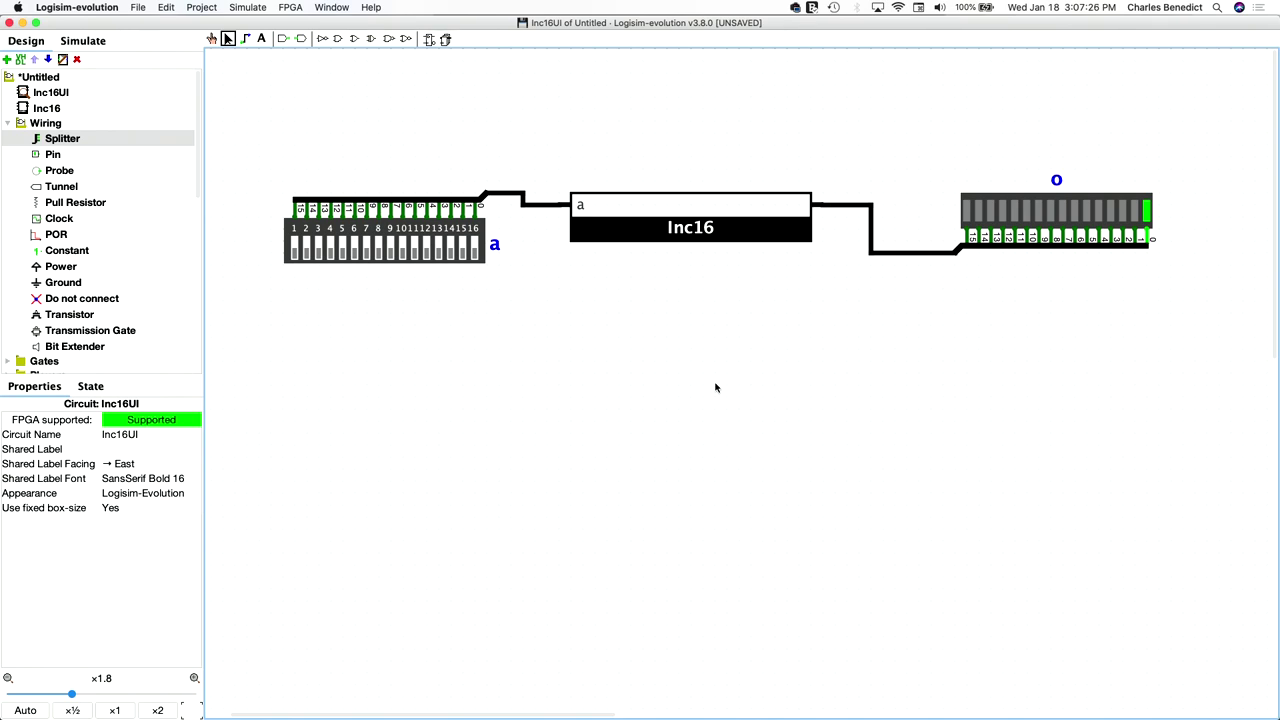
Step: With the Poke tool, toggle switches 16, 15 and 14 of a and check LED bar o's output
click(480, 256)
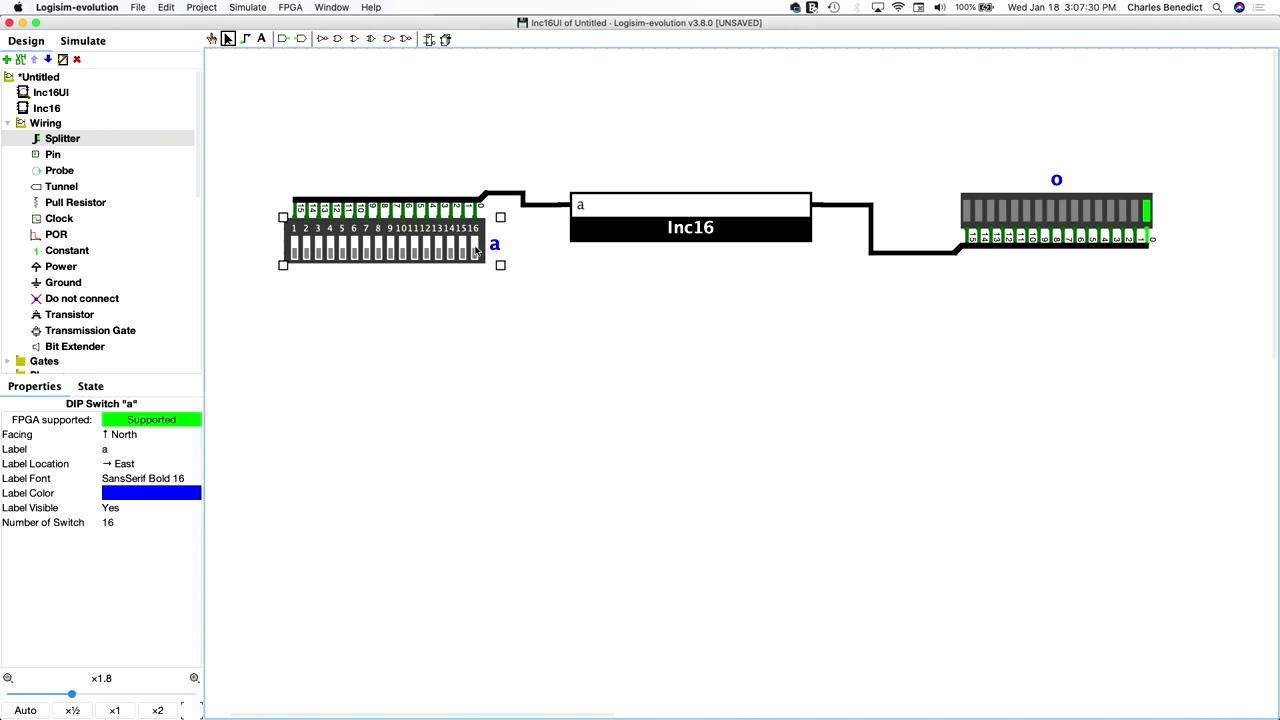
click(212, 39)
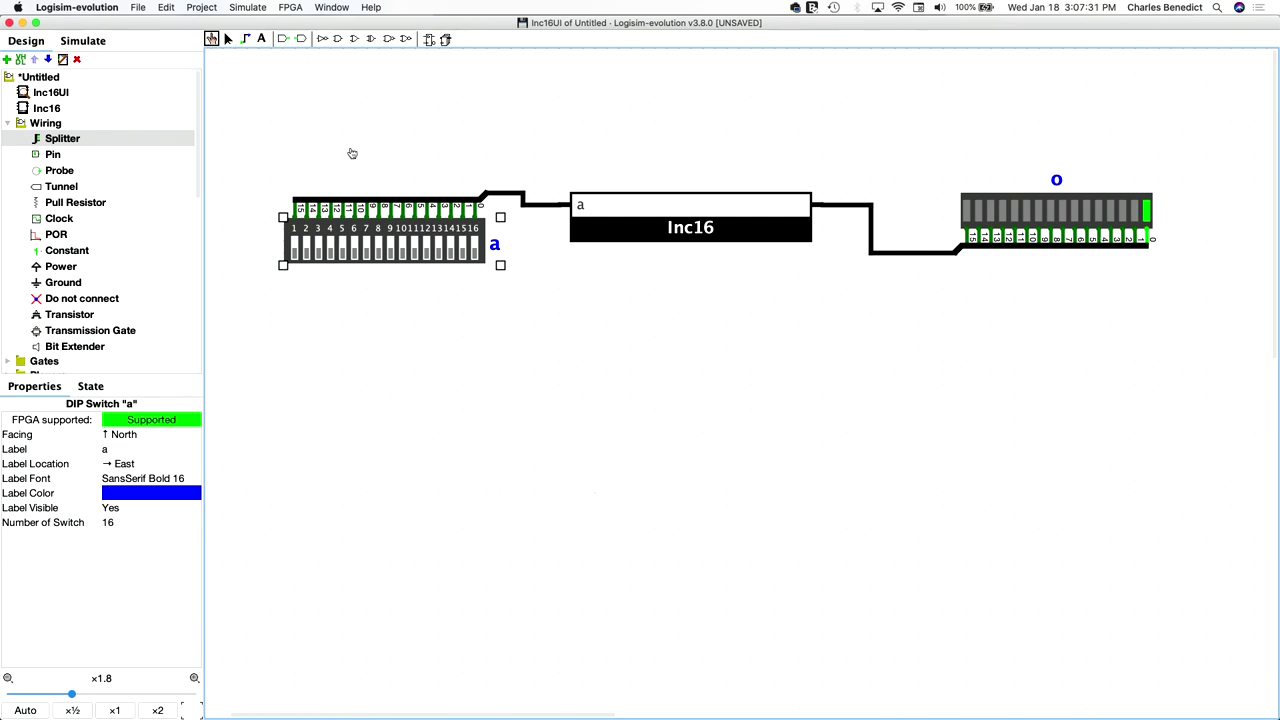
click(476, 253)
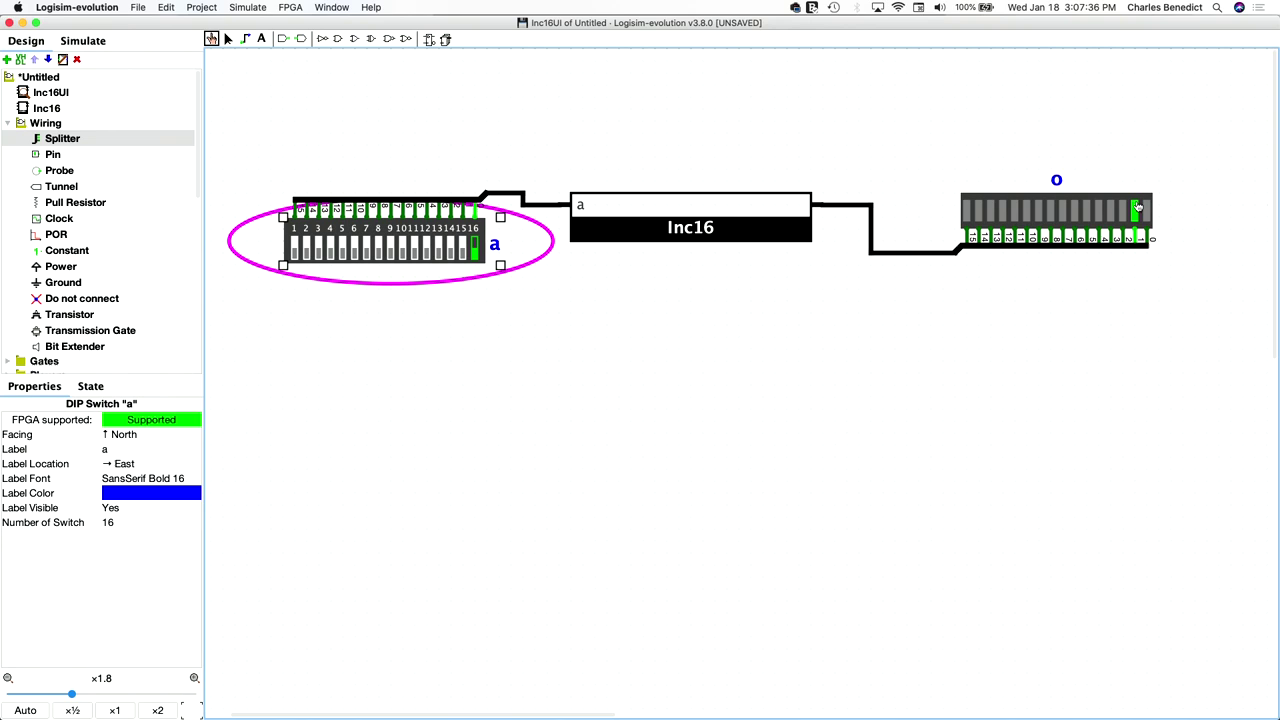
click(462, 253)
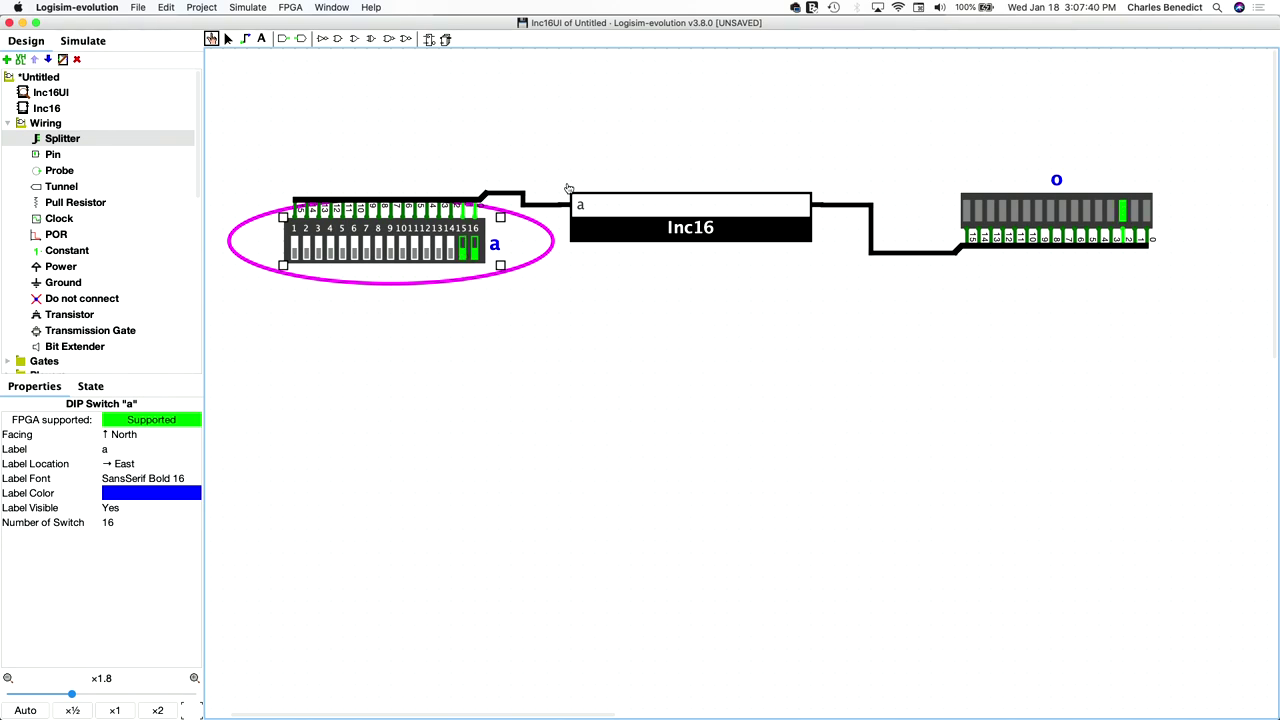
click(475, 253)
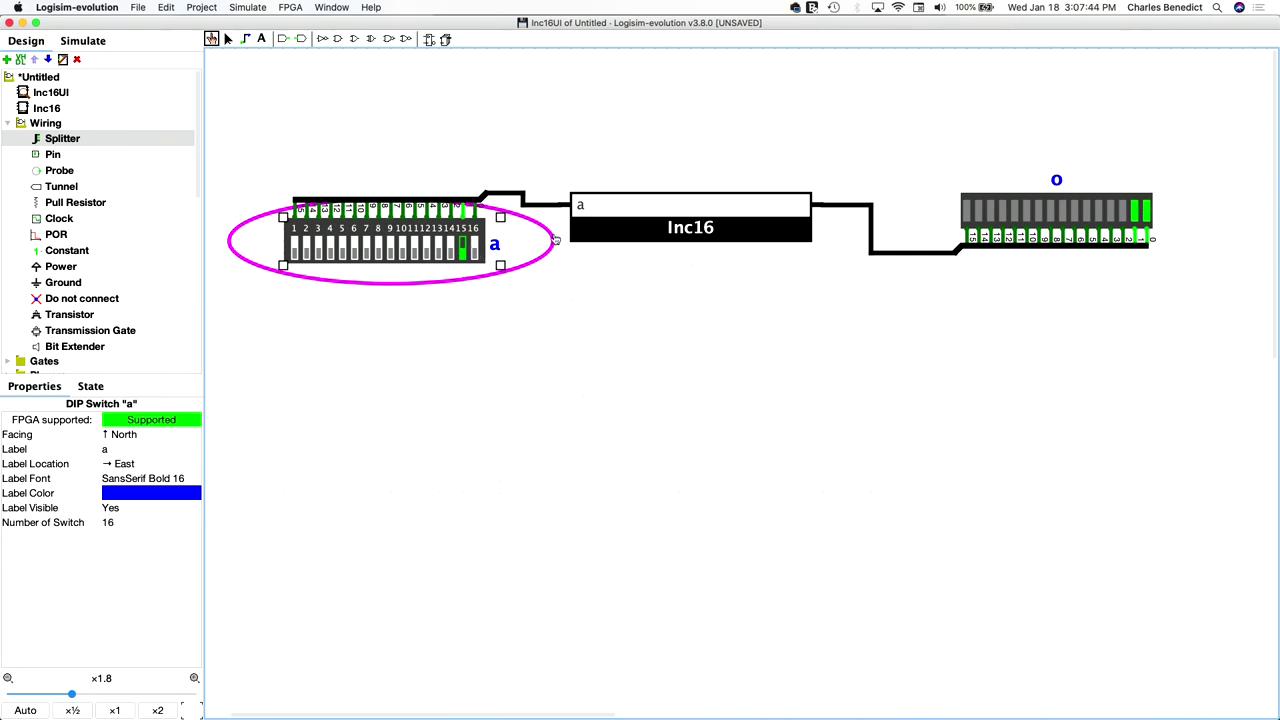
click(451, 253)
click(477, 253)
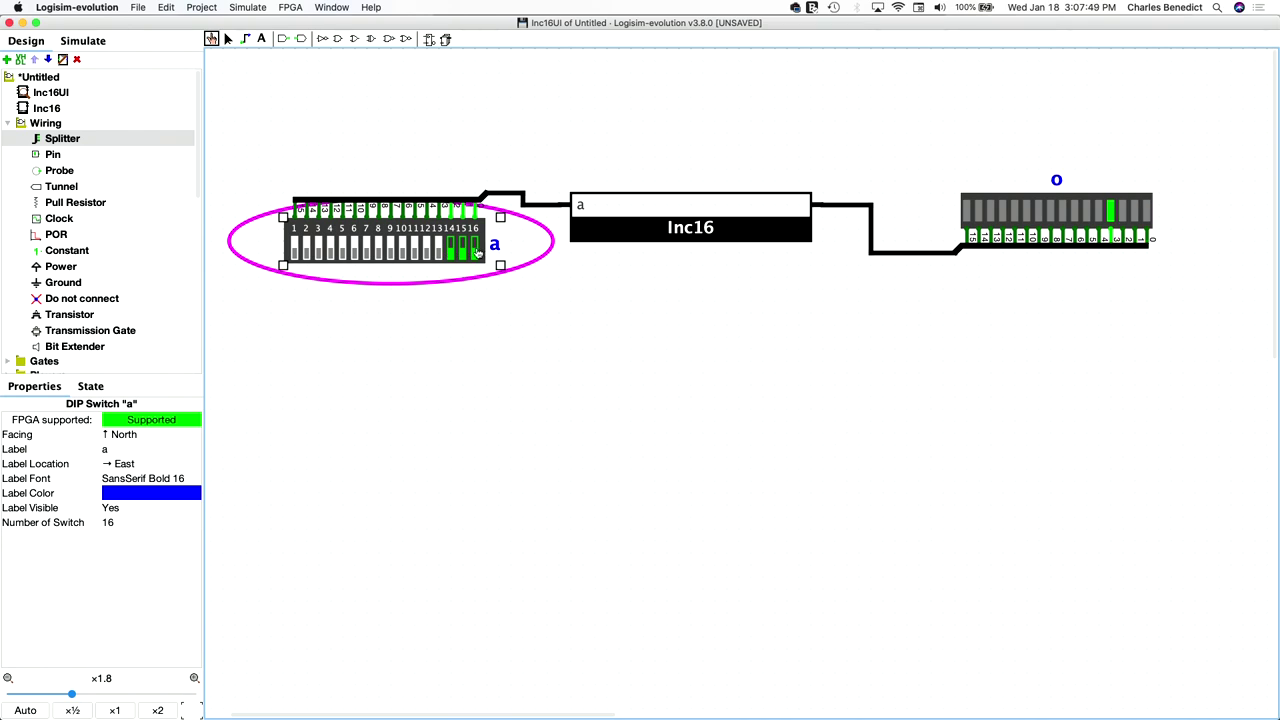